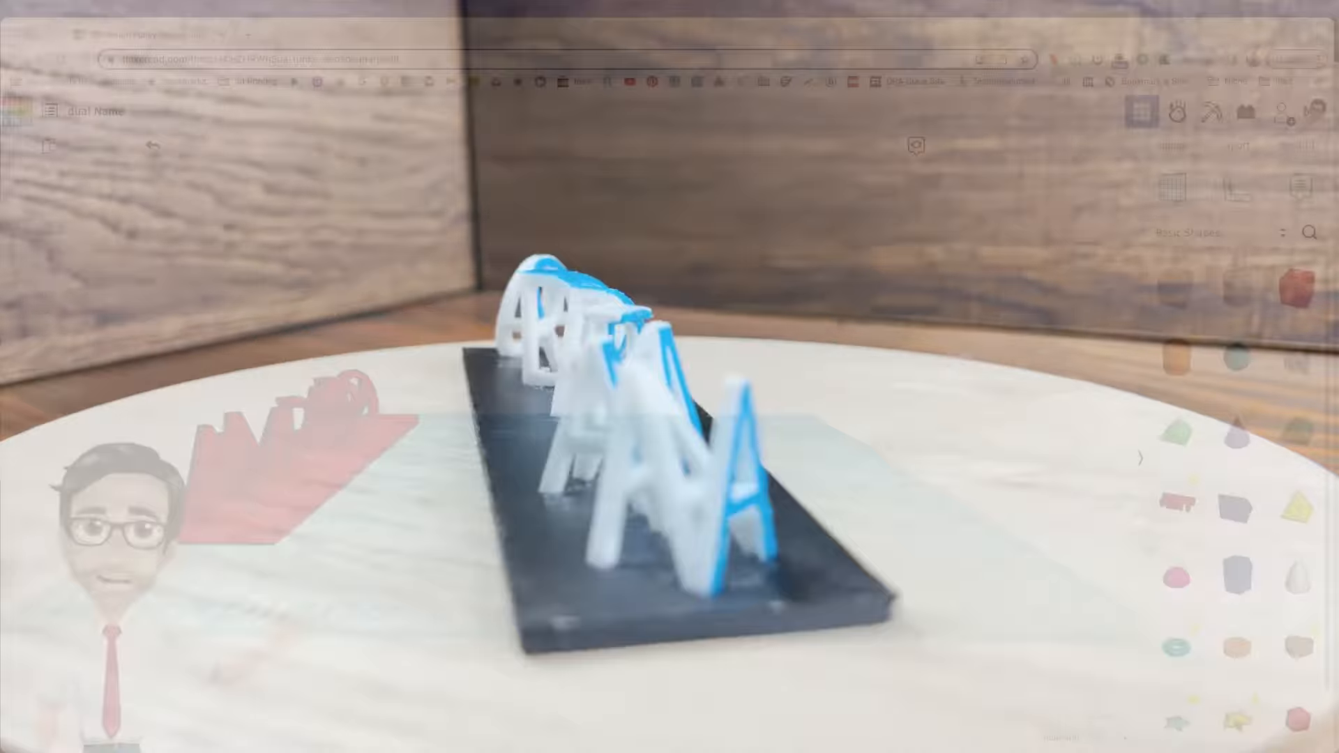
left_click_drag(647, 100, 647, 72)
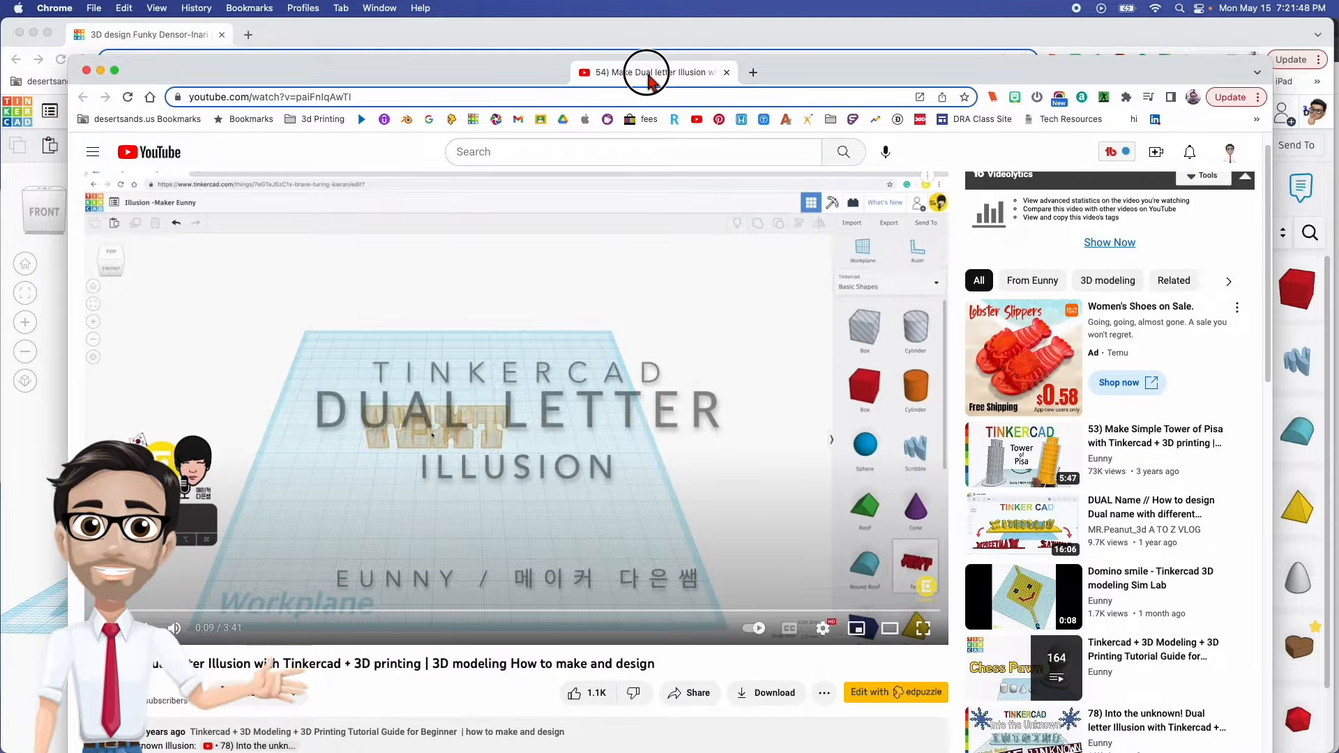
left_click_drag(649, 78, 0, 293)
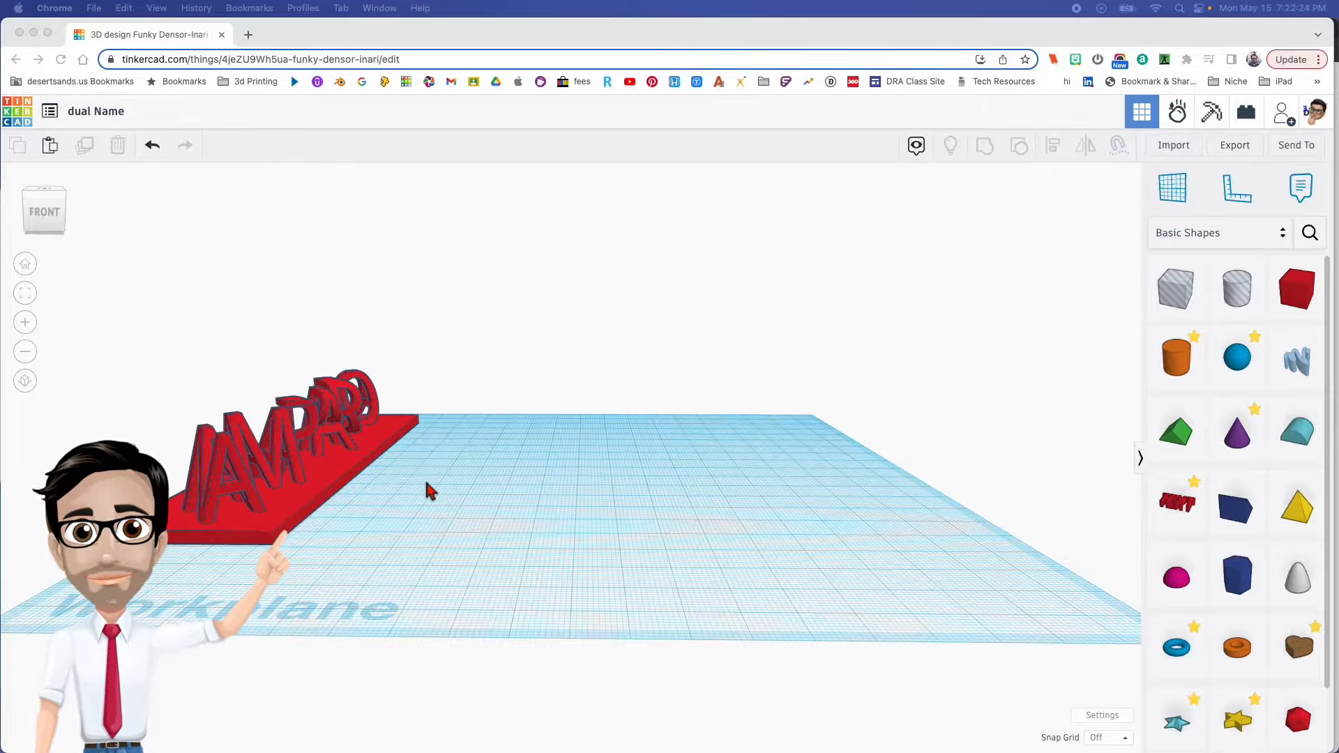
- Place a Text shape on the empty workplane area beside the red name model and set its font to Sans
mouse_move(457, 512)
right_mouse_down()
mouse_move(445, 493)
mouse_move(450, 528)
right_mouse_up()
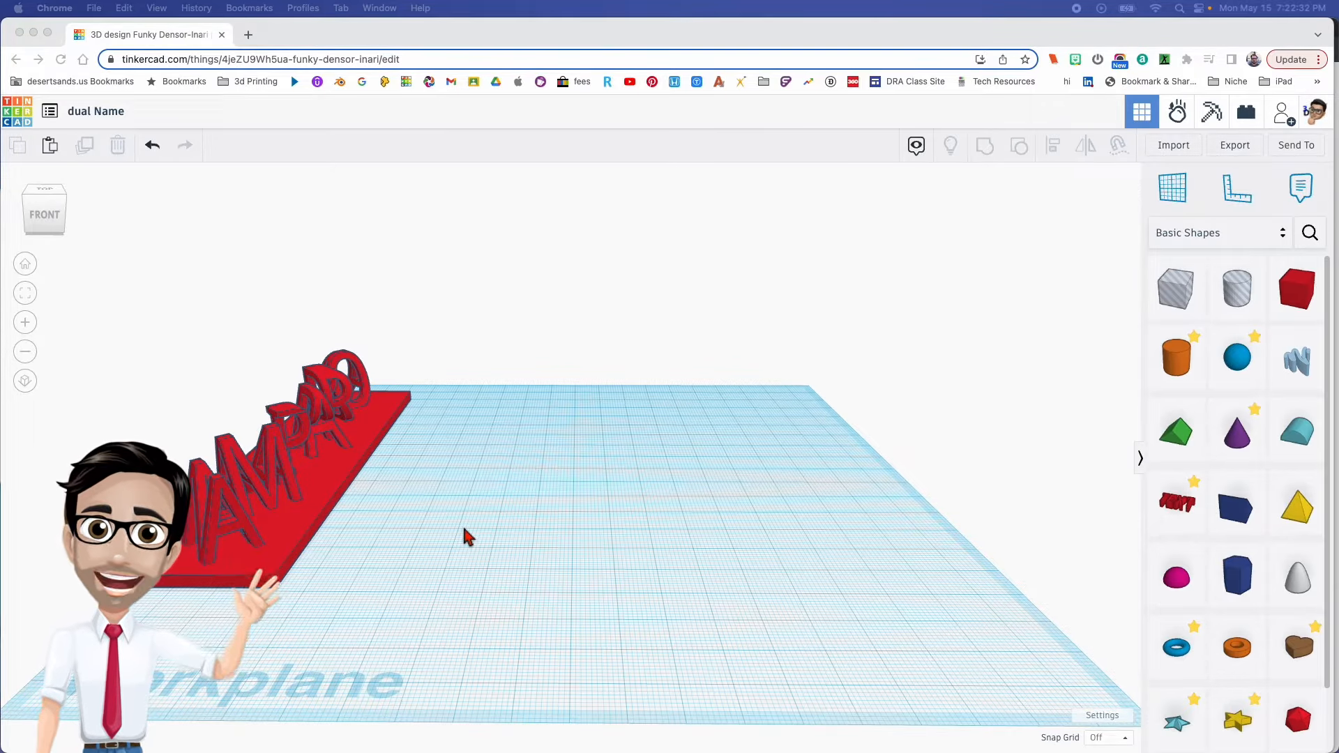
right_click_drag(469, 530, 463, 527)
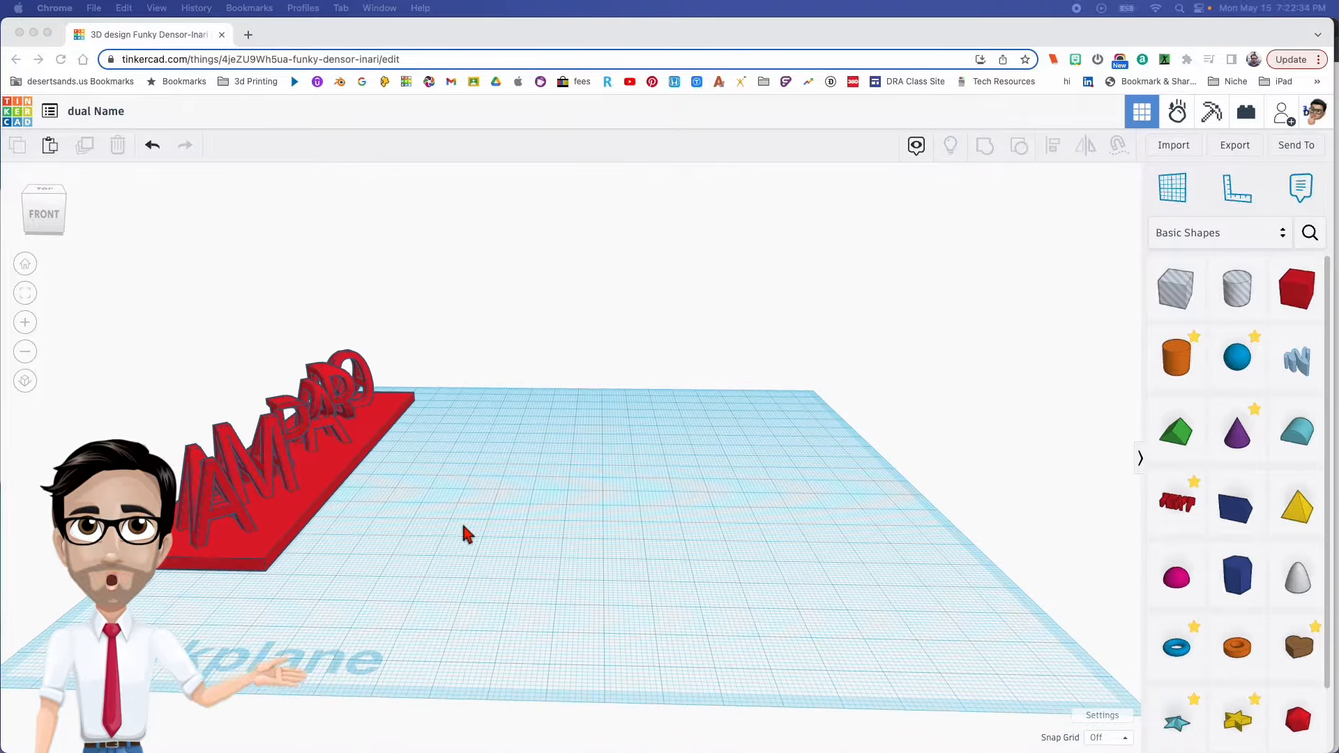
left_click(1176, 507)
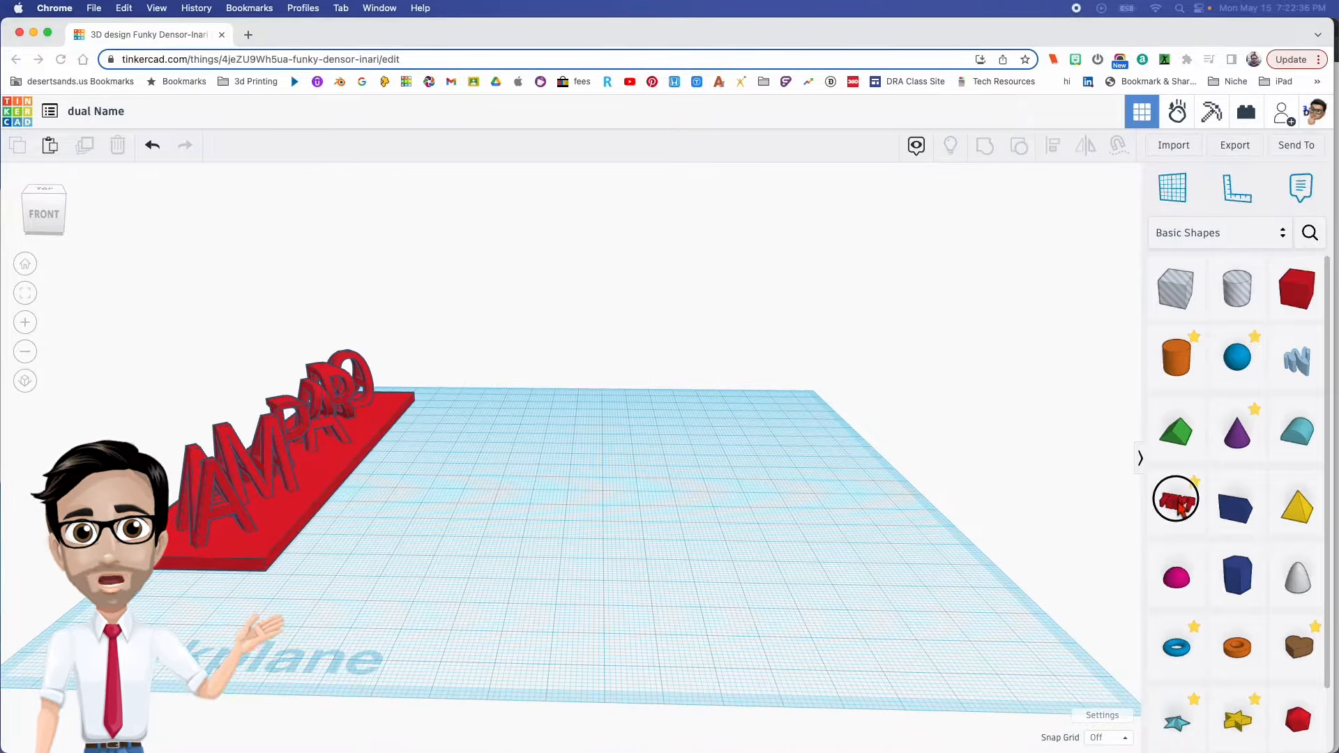
left_click(625, 513)
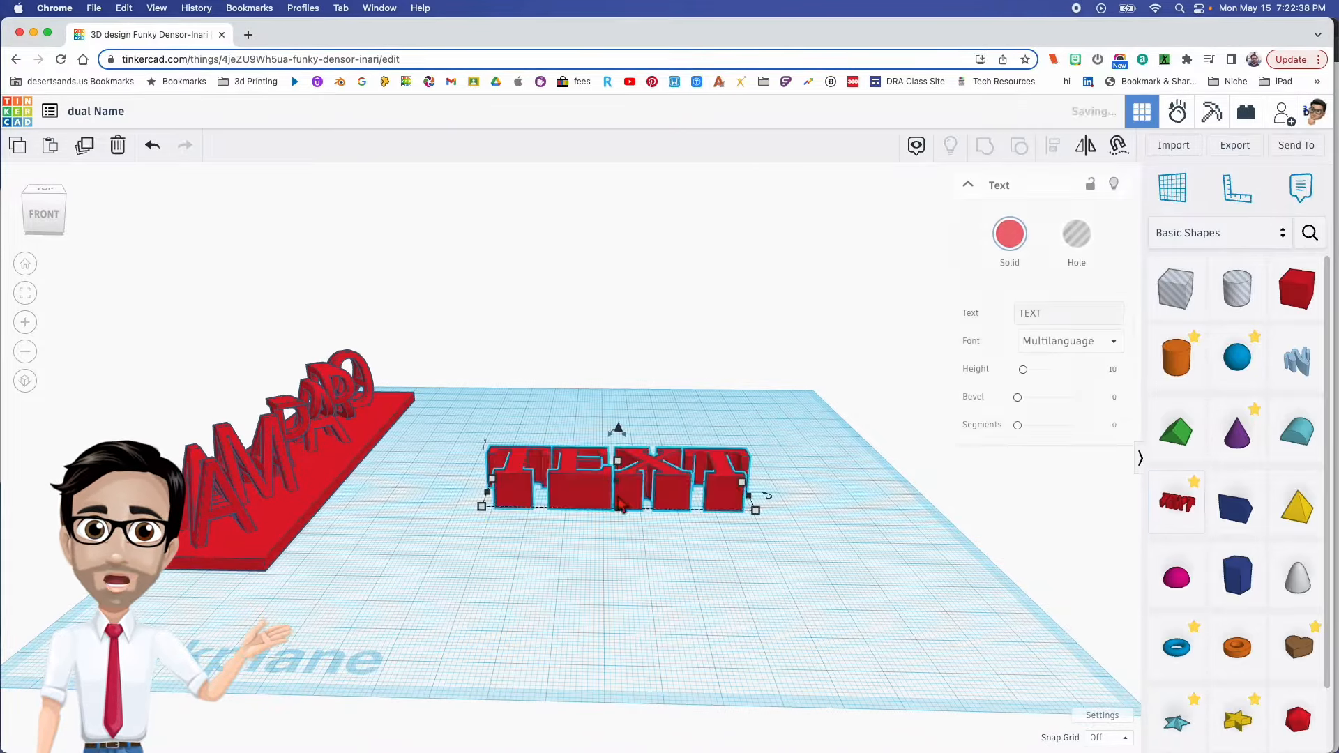
left_click(1116, 346)
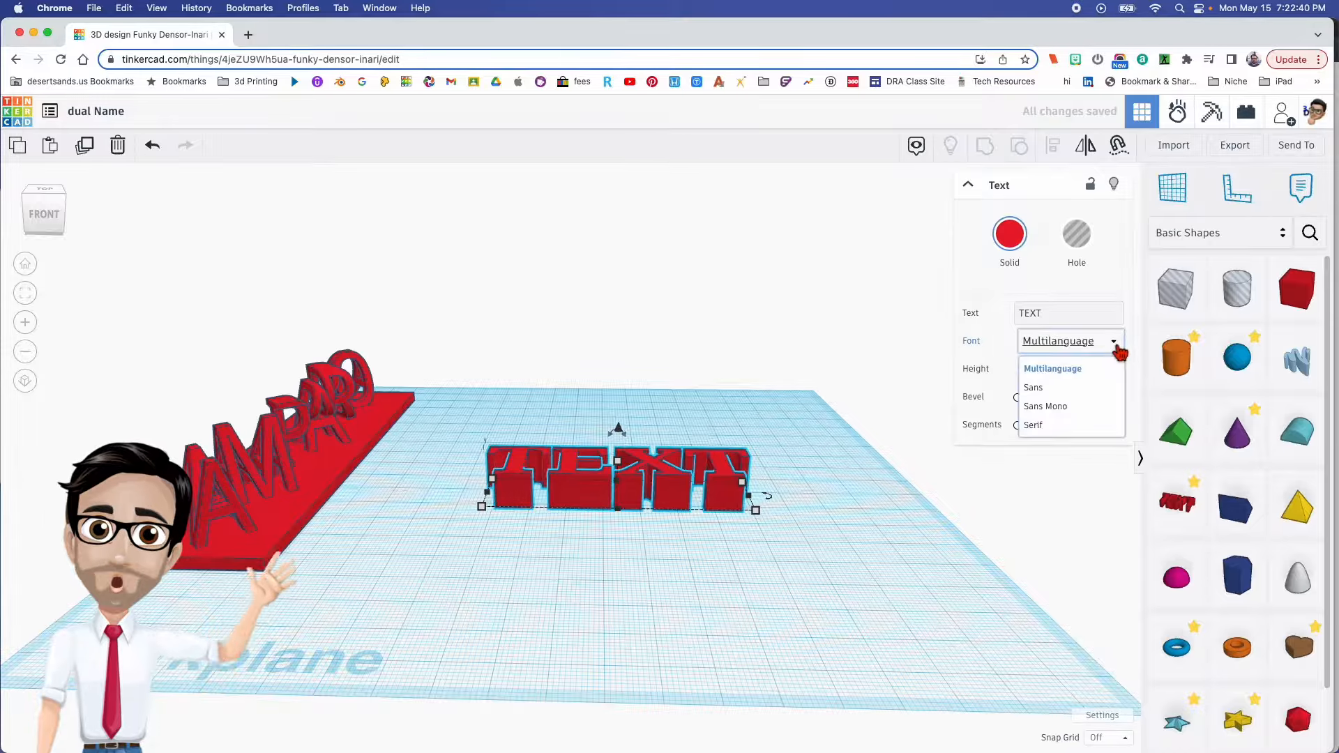
left_click(1085, 390)
- Replace the text shape's default wording with the first name in capital letters
left_click(1063, 314)
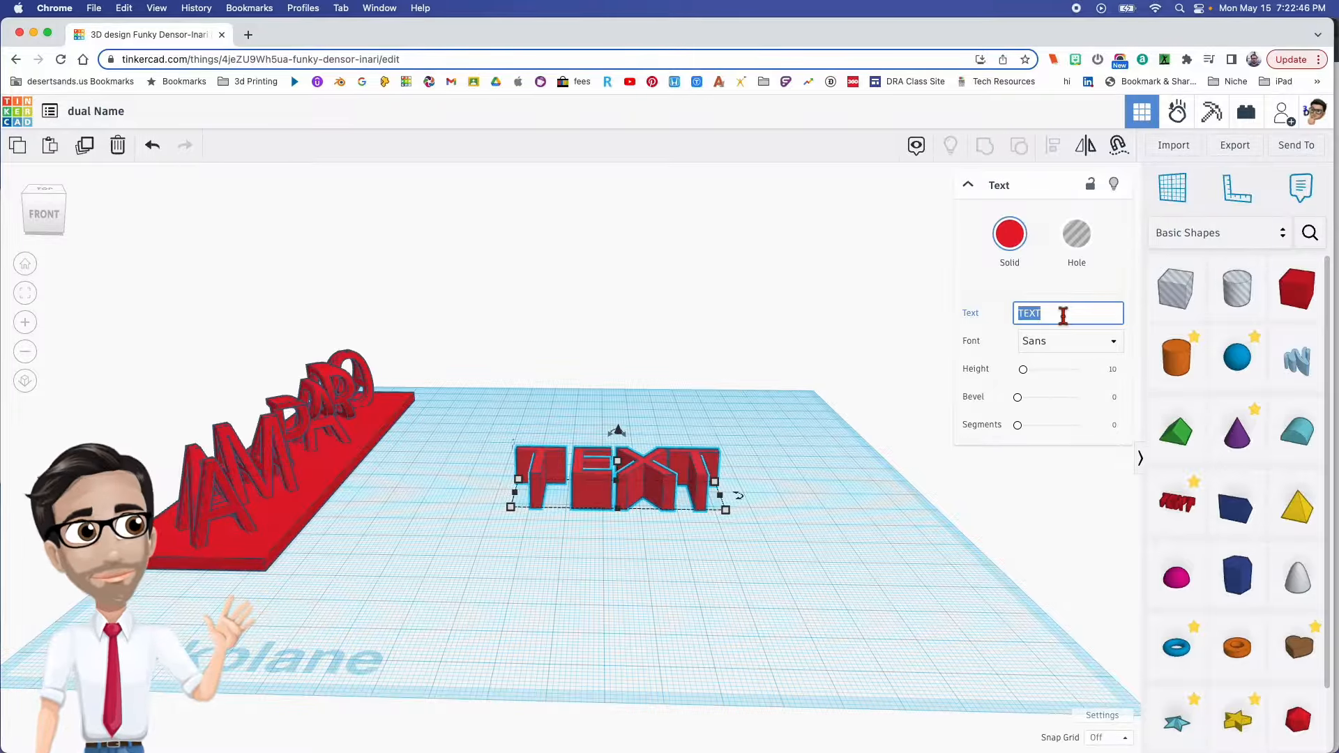
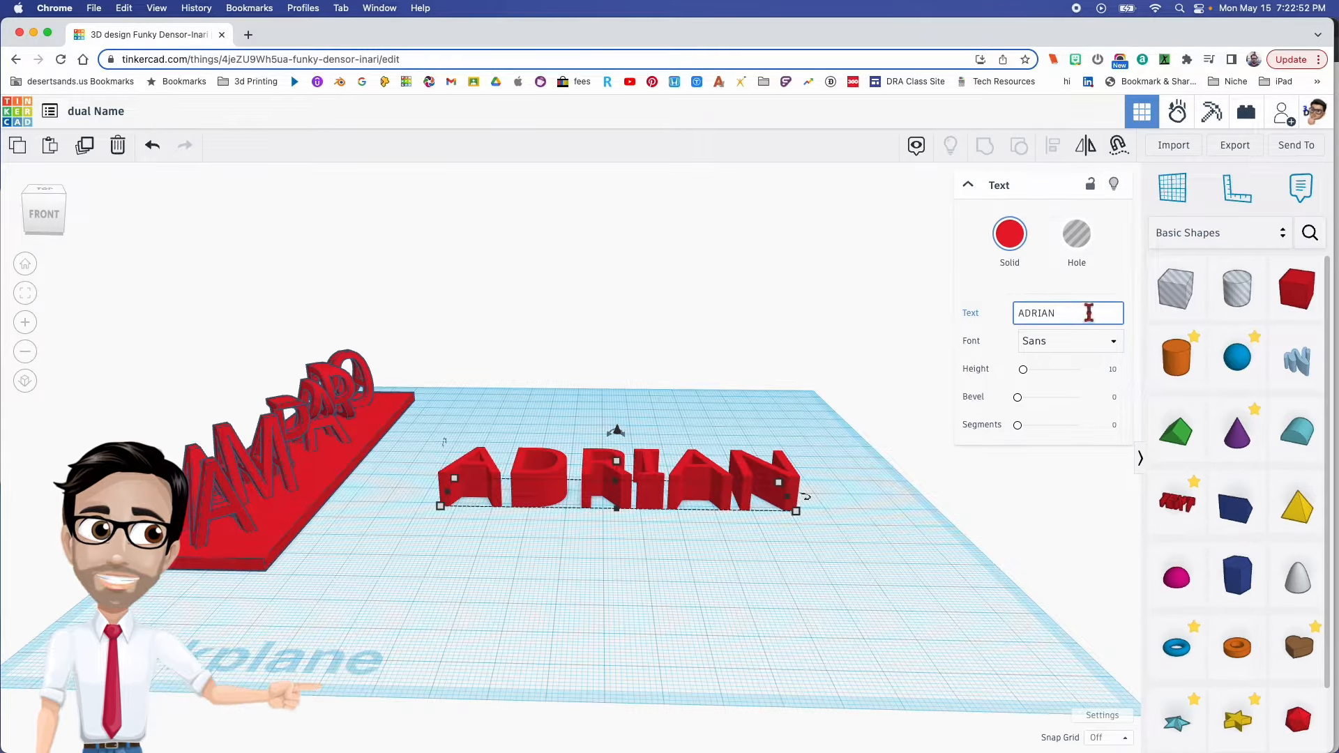
left_click(846, 523)
- Place a copy of the first-name text about 31 mm in front of it and change its wording to the last name in capitals
left_click(744, 504)
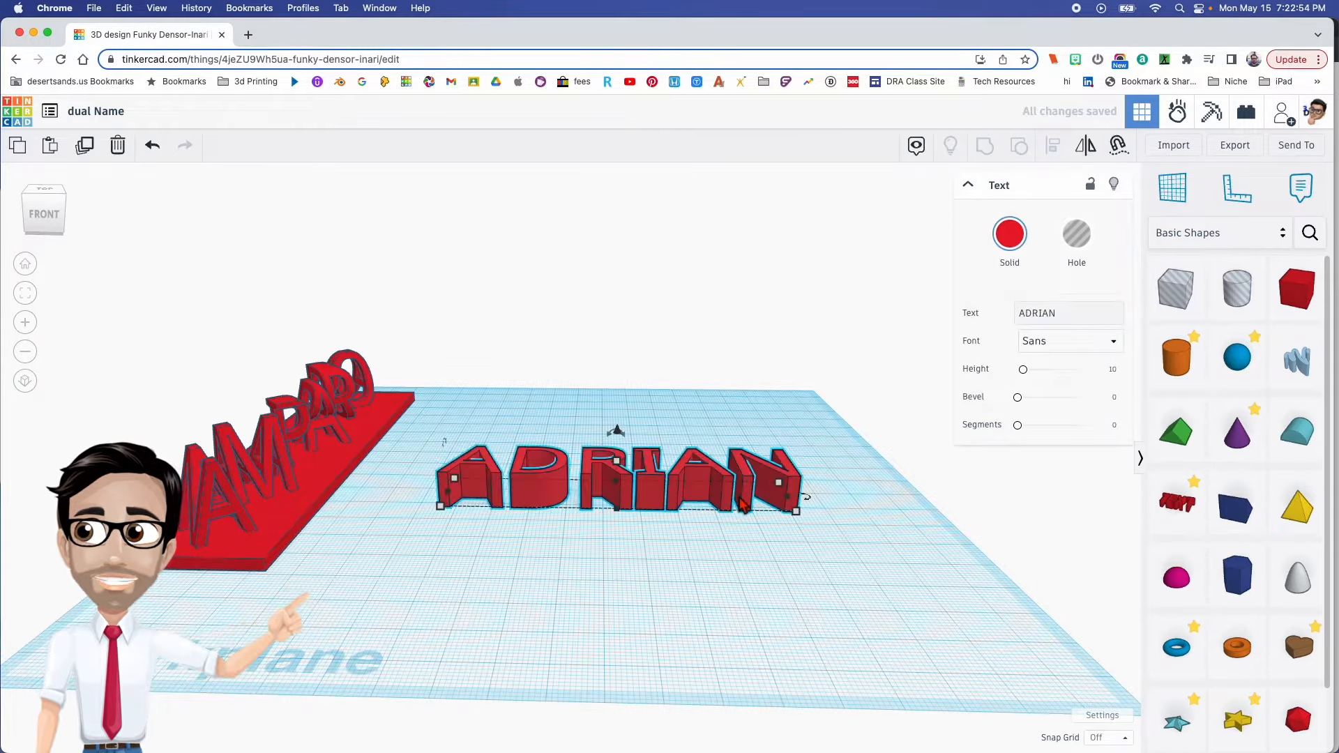
left_click_drag(728, 488, 736, 549, "alt")
double_click(1080, 313)
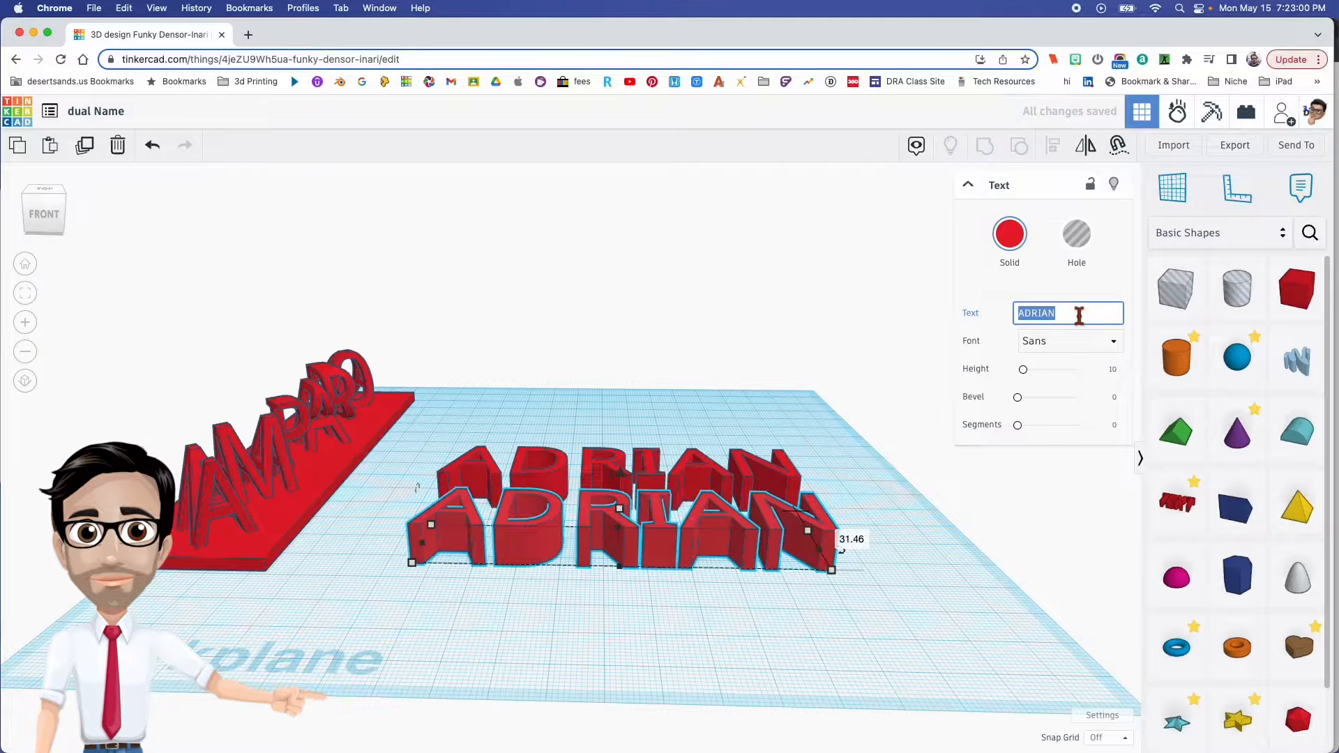
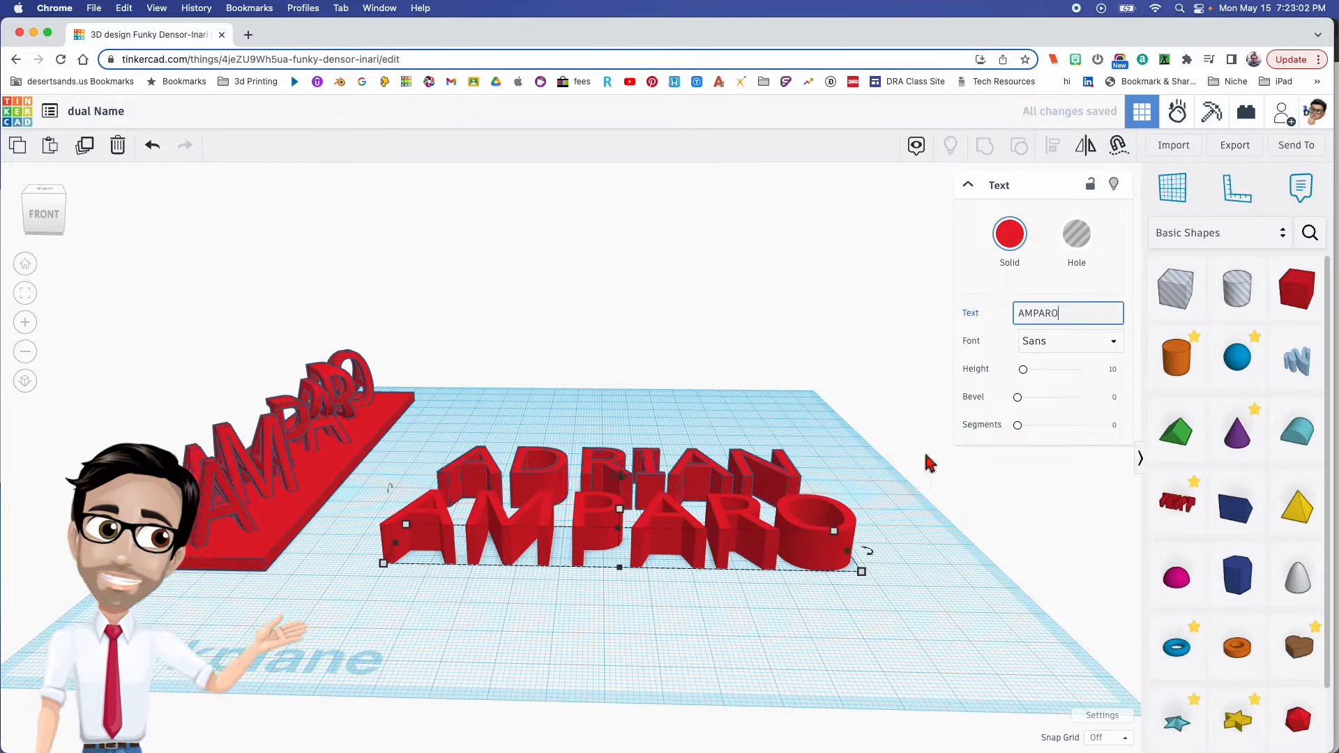
- Match the last-name text's width to the first name's by setting it to 96.12 mm, and line it up in front of the first name
right_click_drag(908, 501, 865, 464)
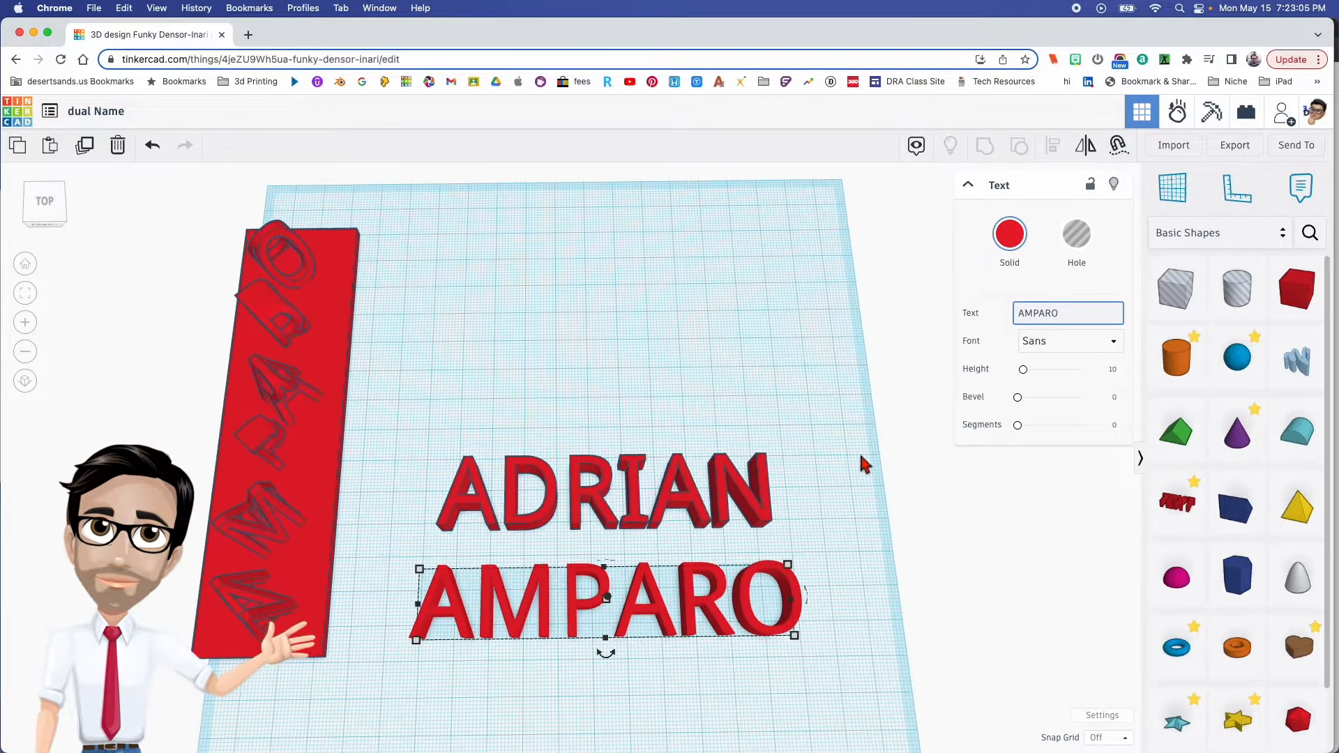
left_click(730, 501)
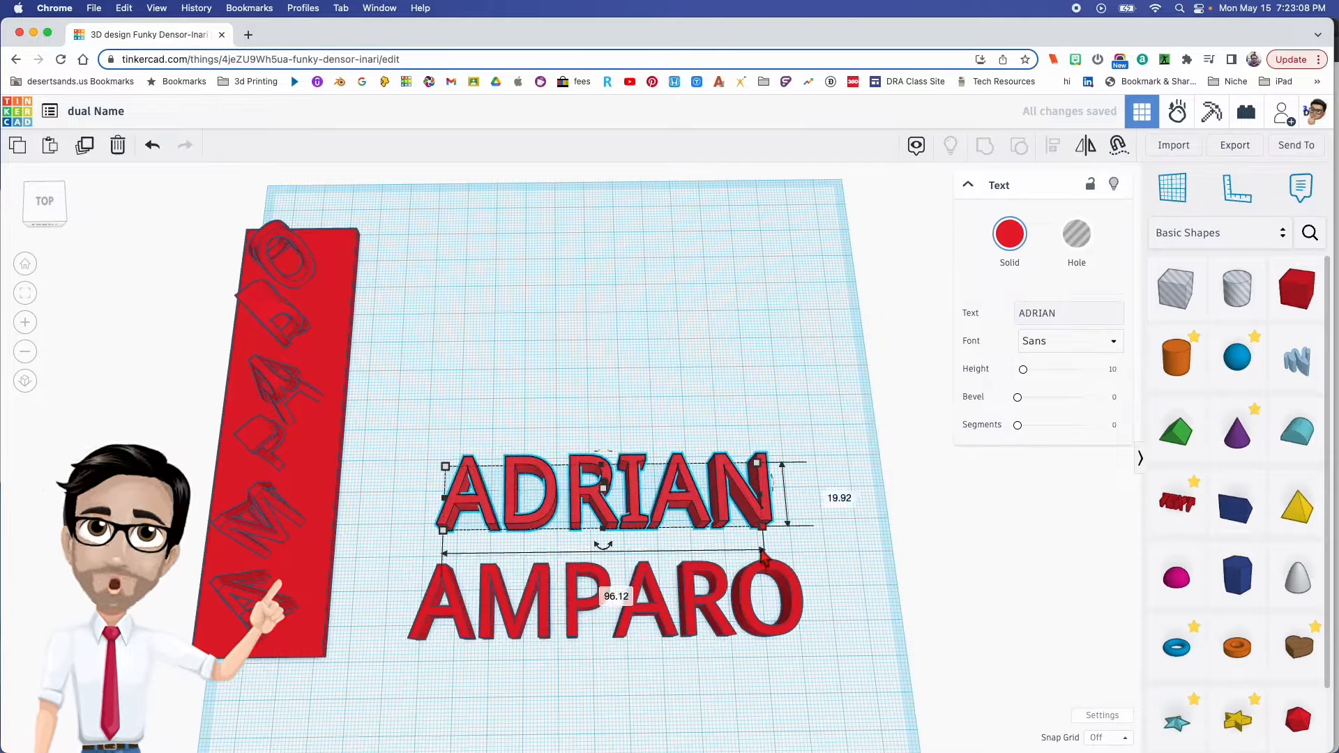
mouse_move(767, 536)
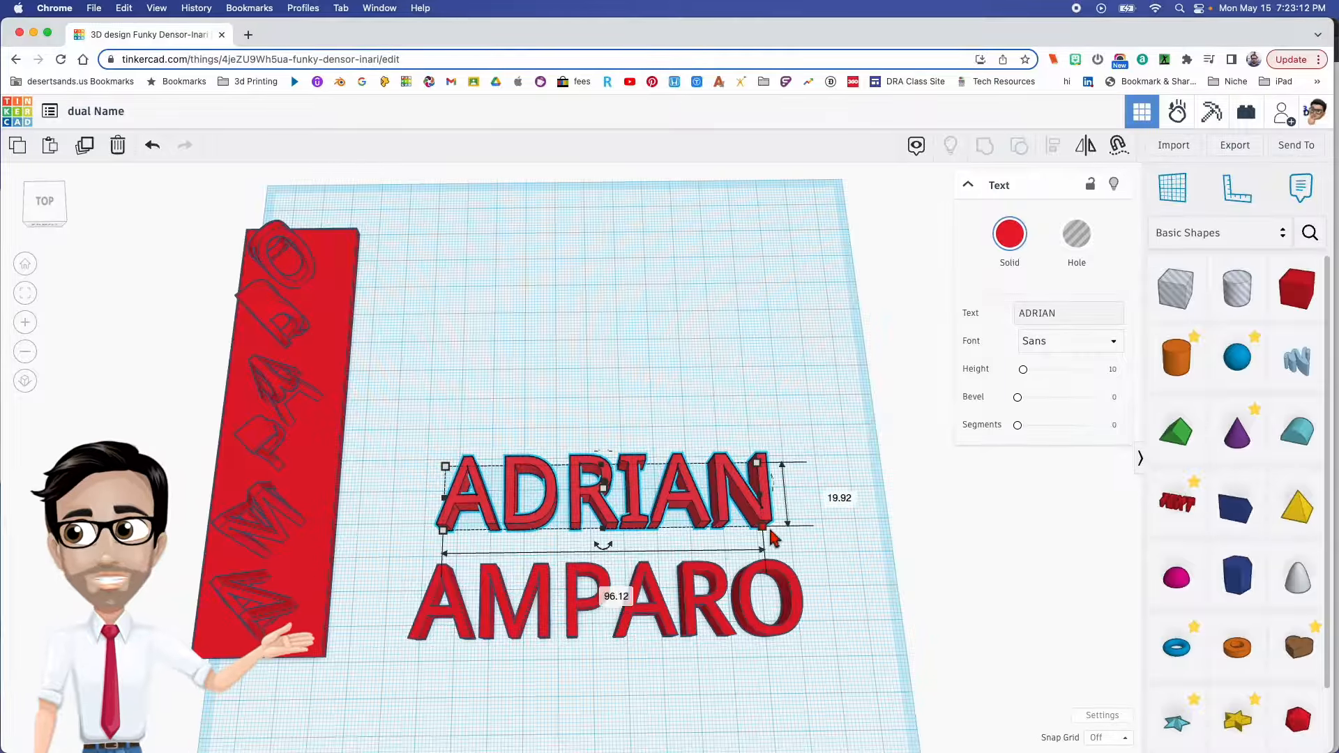
left_click(757, 628)
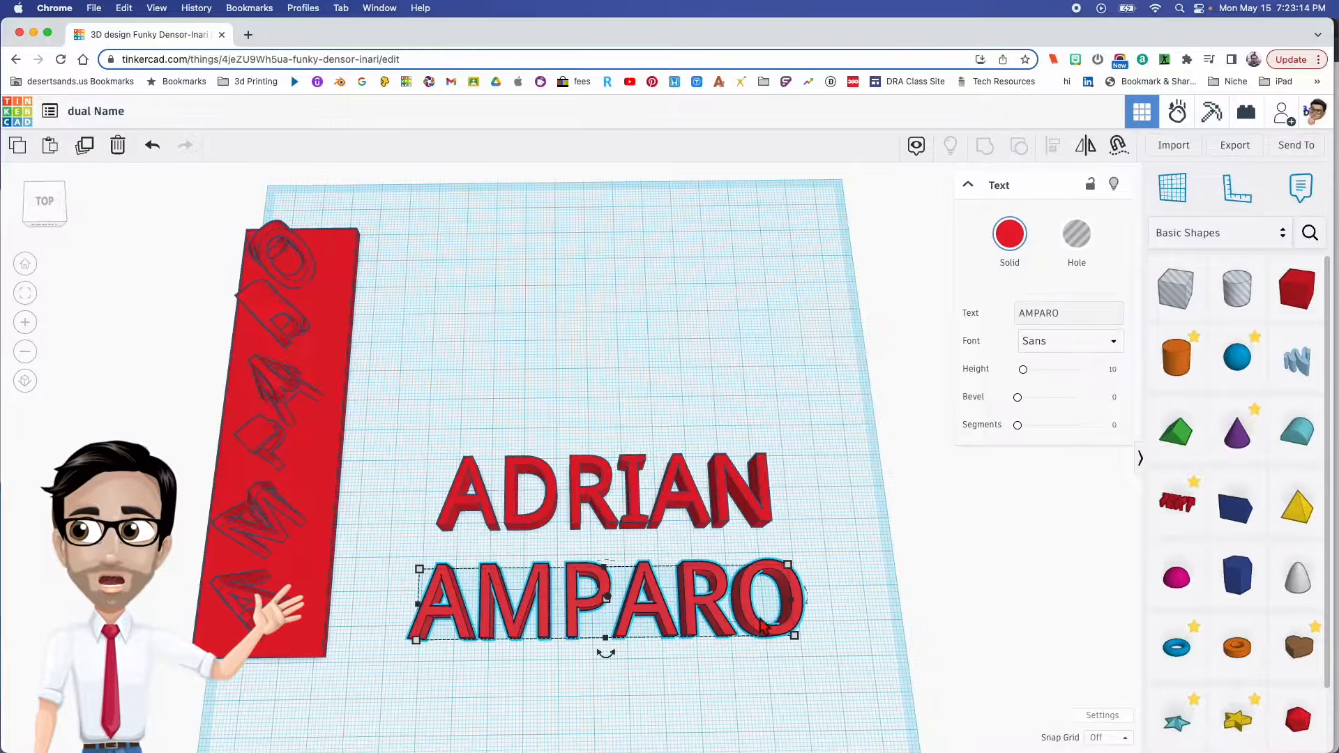
mouse_move(798, 643)
left_click(605, 696)
type("96.12")
key("Return")
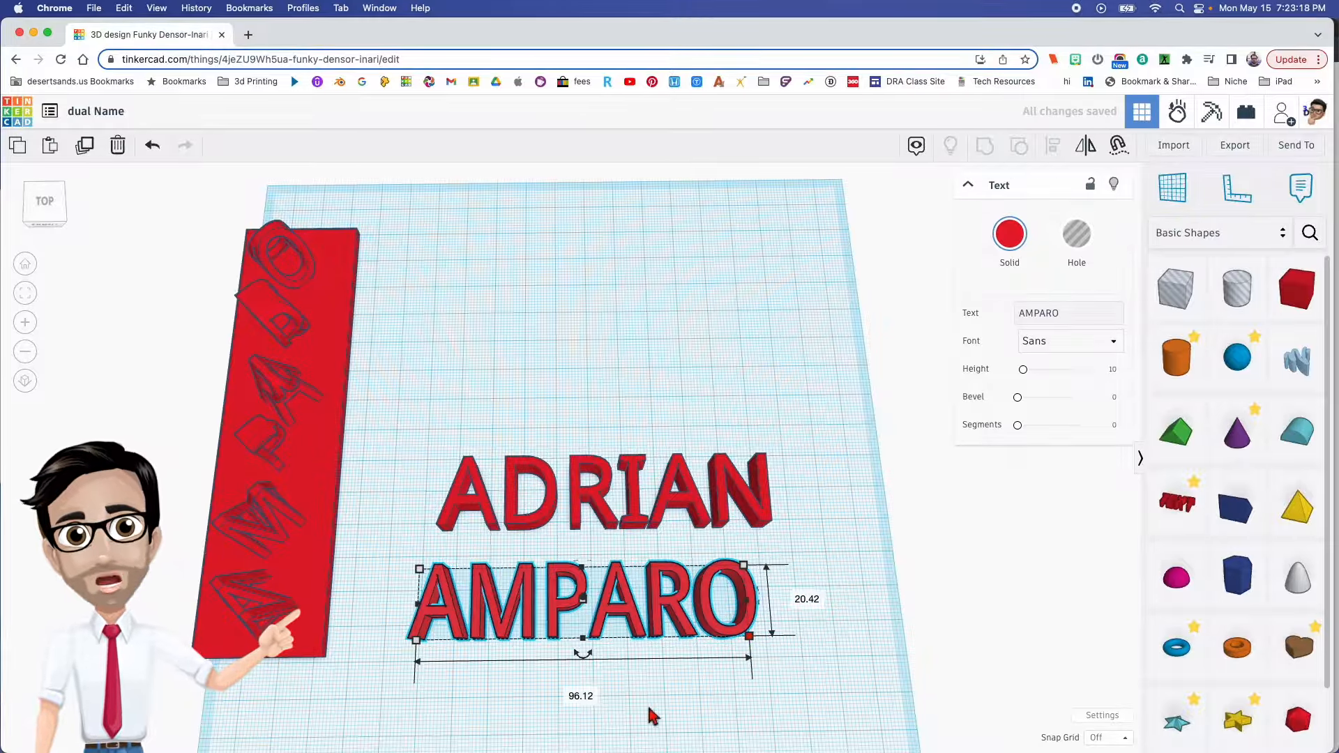
left_click_drag(663, 617, 687, 613)
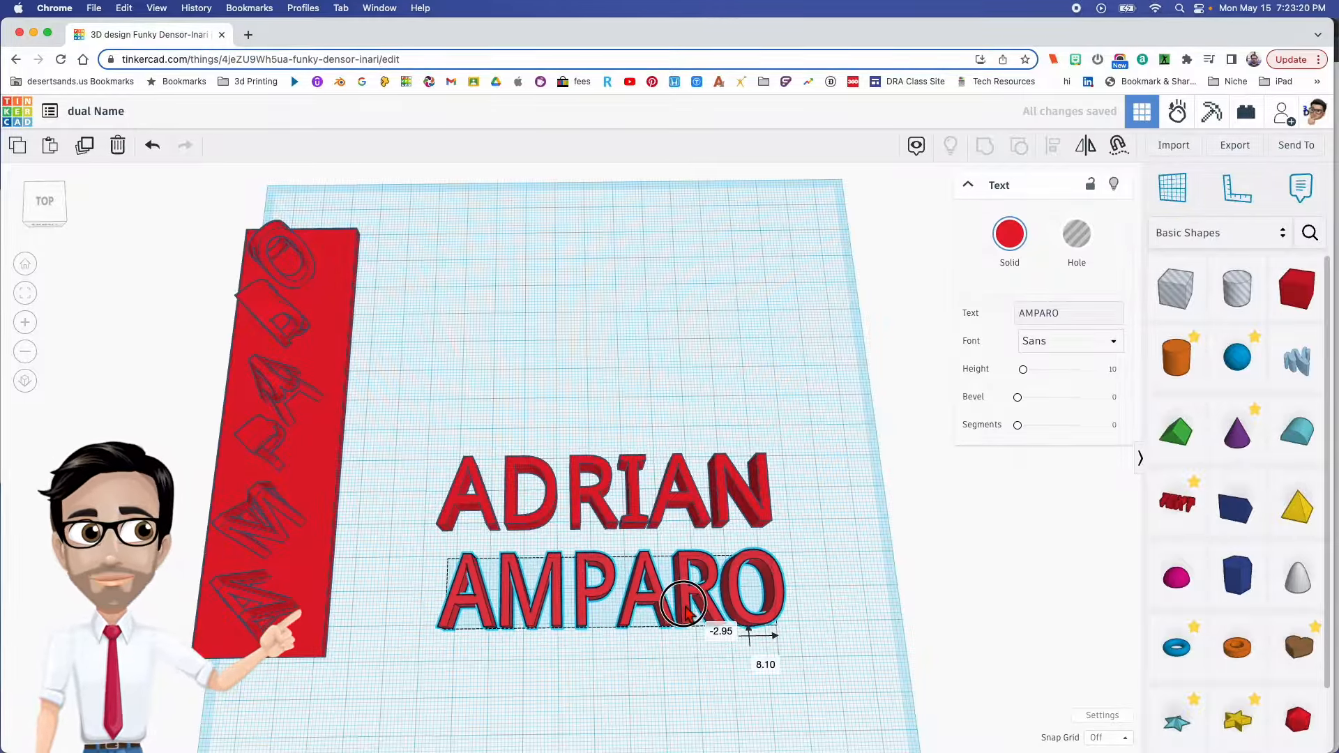
- Select both name texts together and turn them into holes
right_click_drag(613, 634, 809, 426)
left_click(790, 379)
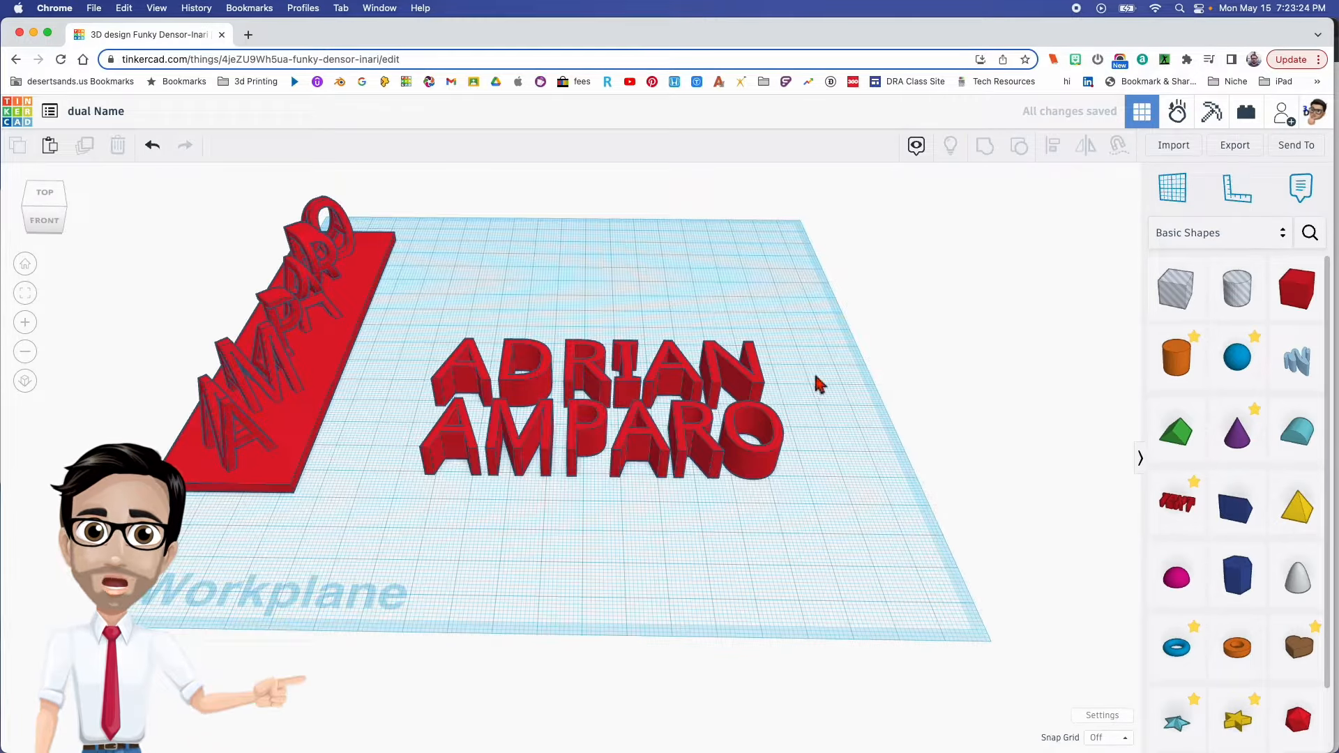
left_click_drag(819, 383, 653, 457)
left_click(1067, 244)
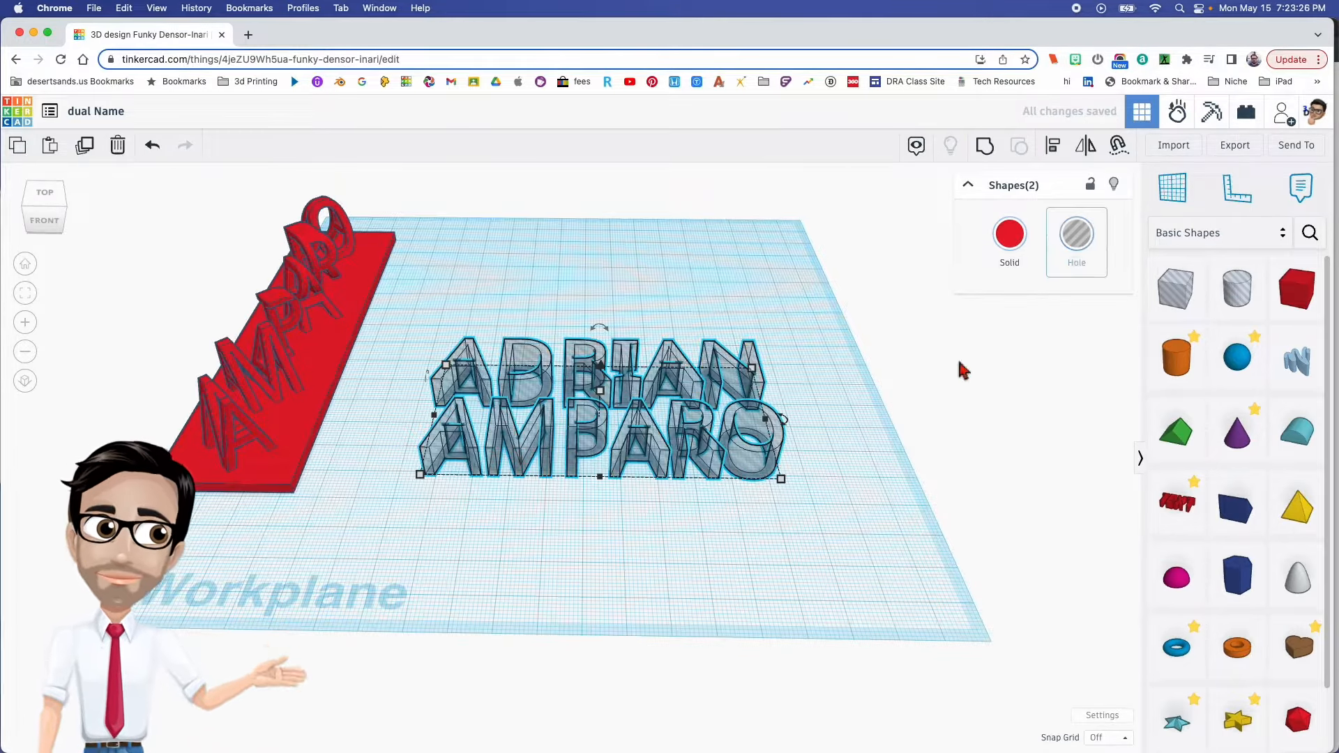
- Move the first-name hole text back about 27 mm and shift the last-name hole text back as well, keeping them apart
left_click(822, 479)
right_click_drag(822, 478, 726, 450)
left_click_drag(726, 450, 718, 353)
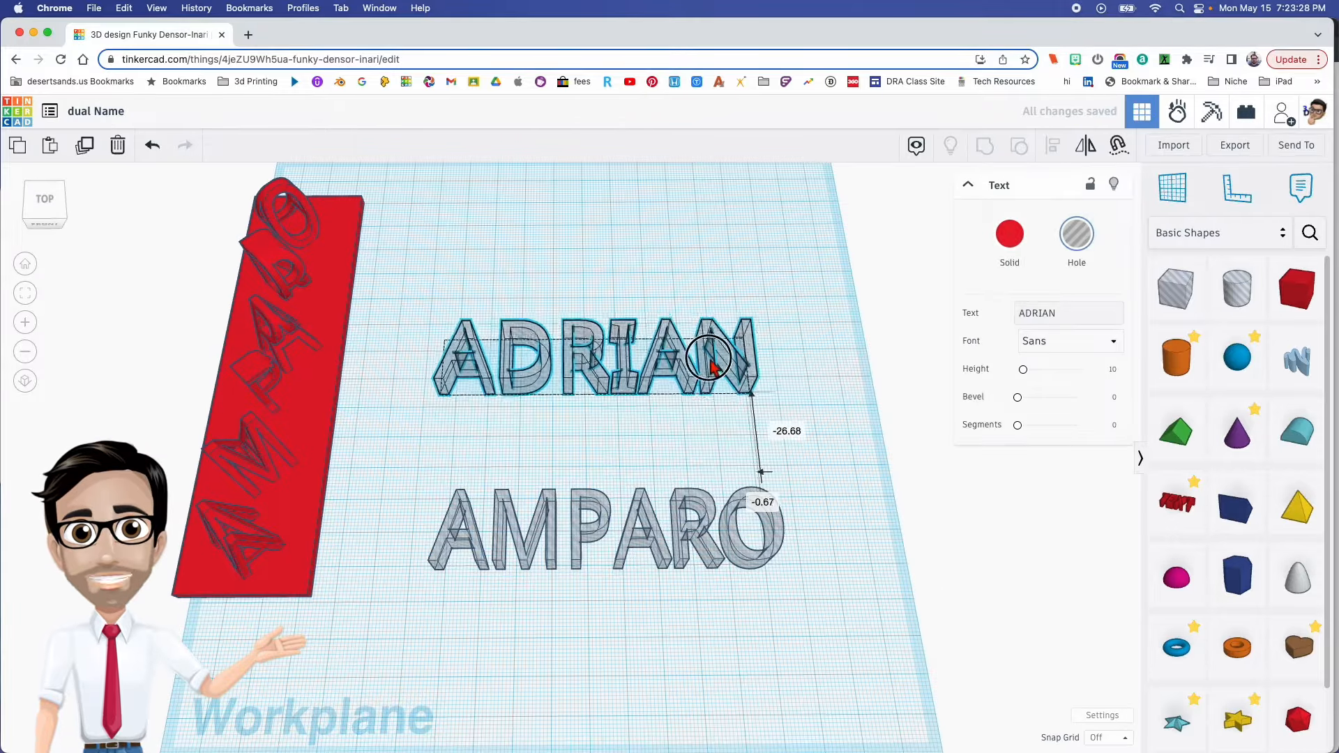
left_click_drag(733, 519, 727, 464)
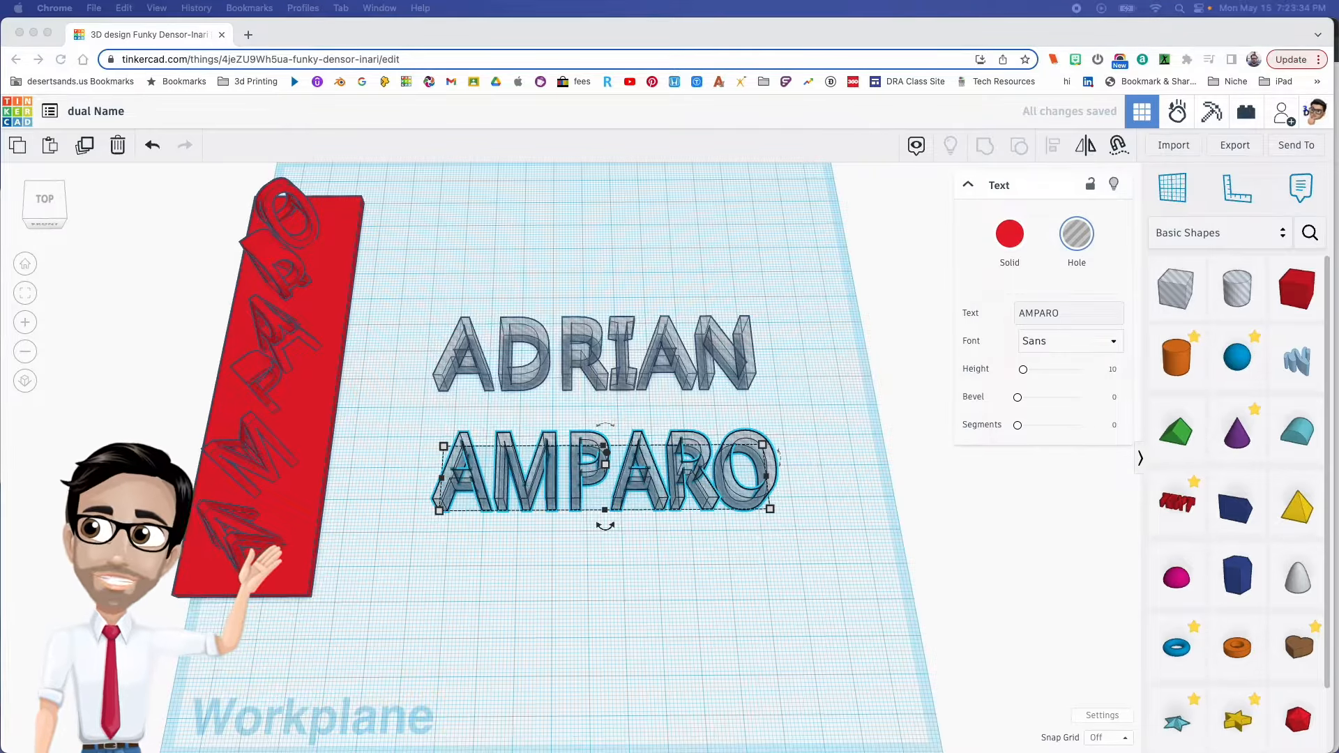
- Place a solid box in front of the last-name text and set its side-to-side dimension to 100 mm
left_click_drag(1297, 289, 579, 560)
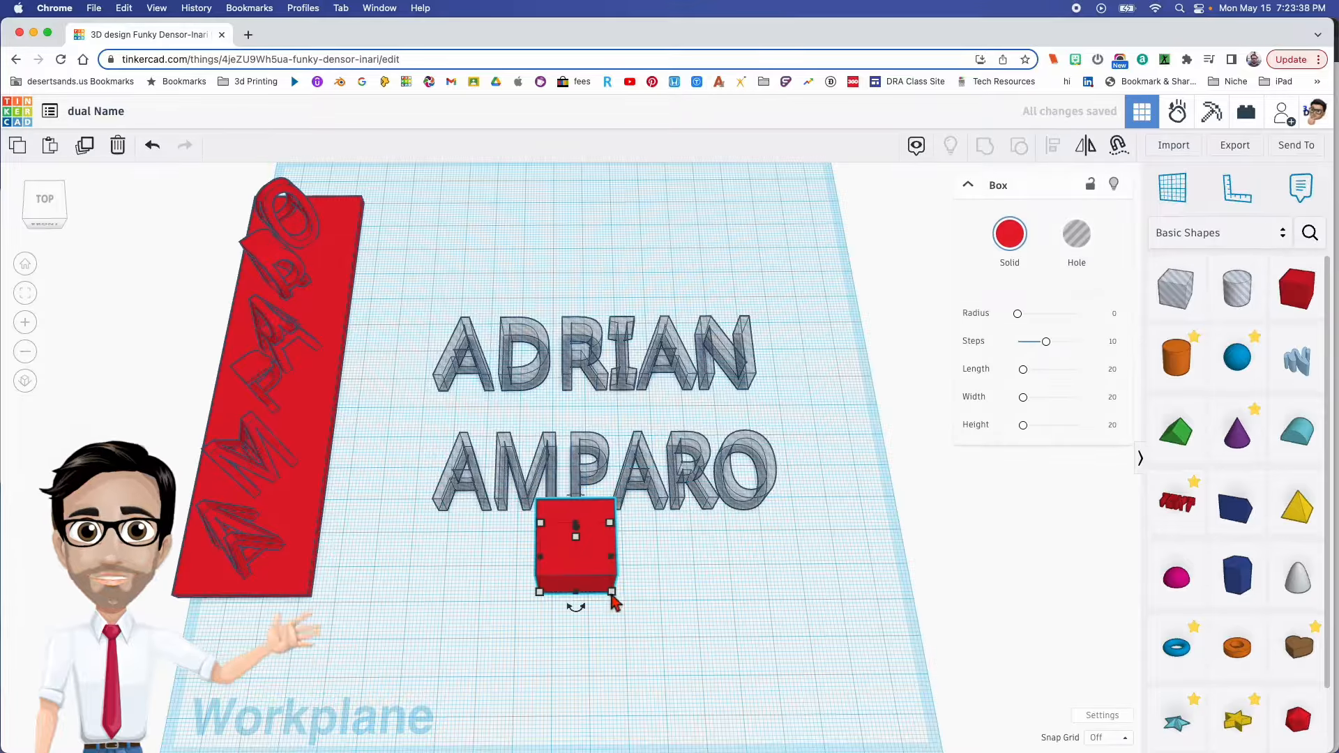
middle_click_drag(614, 606, 611, 596)
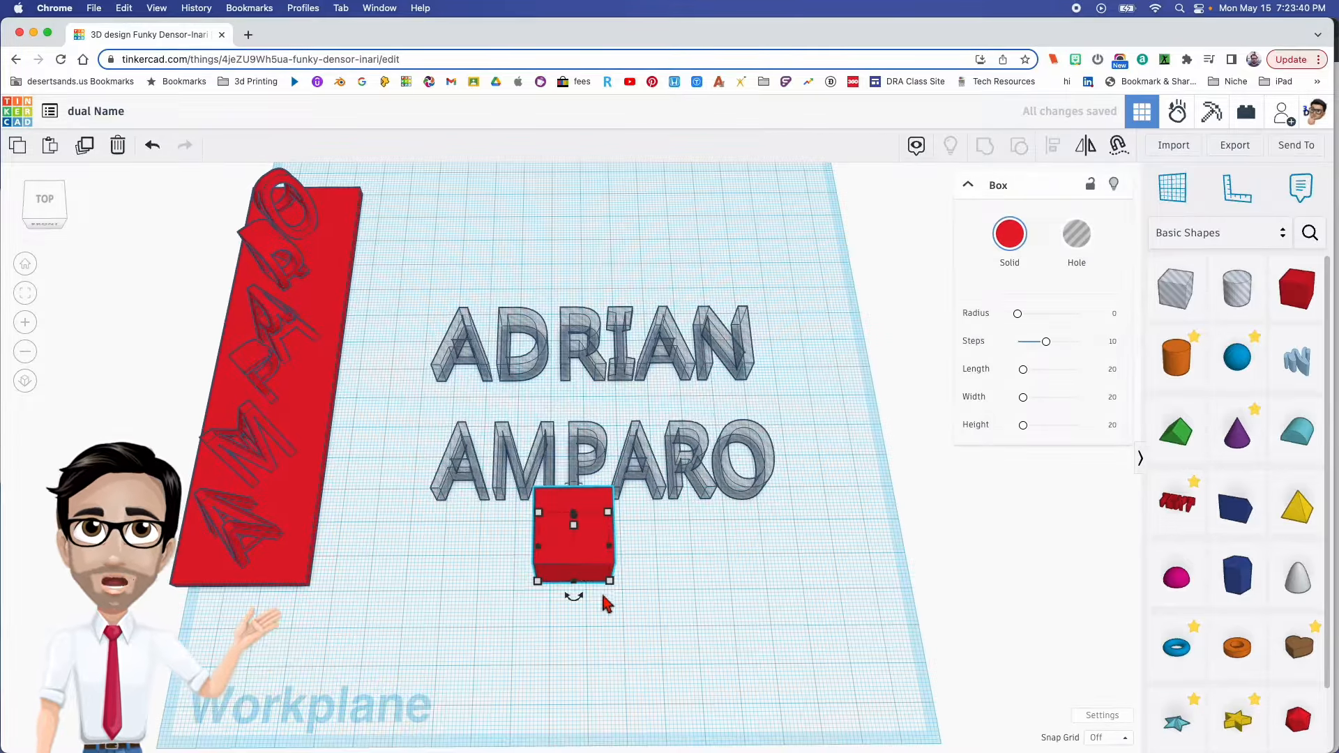
left_click(578, 638)
type("100")
key("Return")
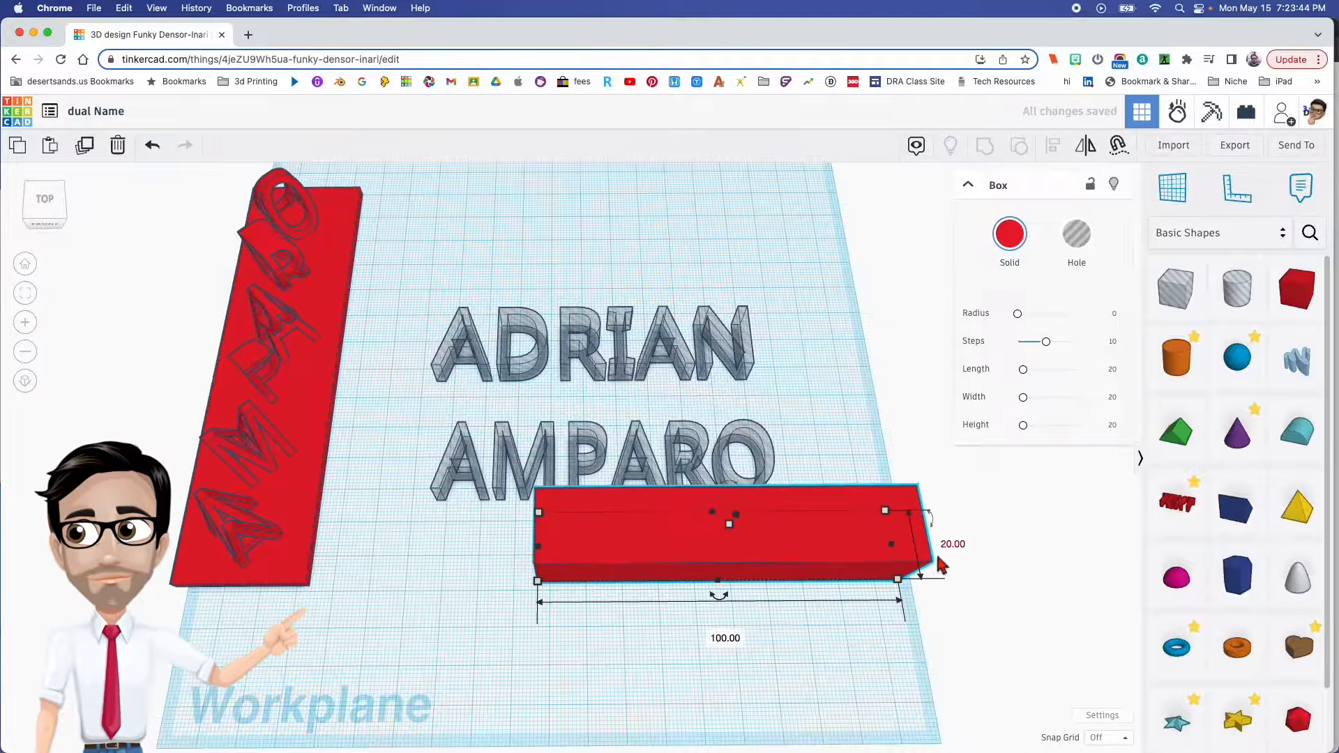
- Set the box's front-to-back dimension to 30 mm and its height to 10 mm
left_click(953, 545)
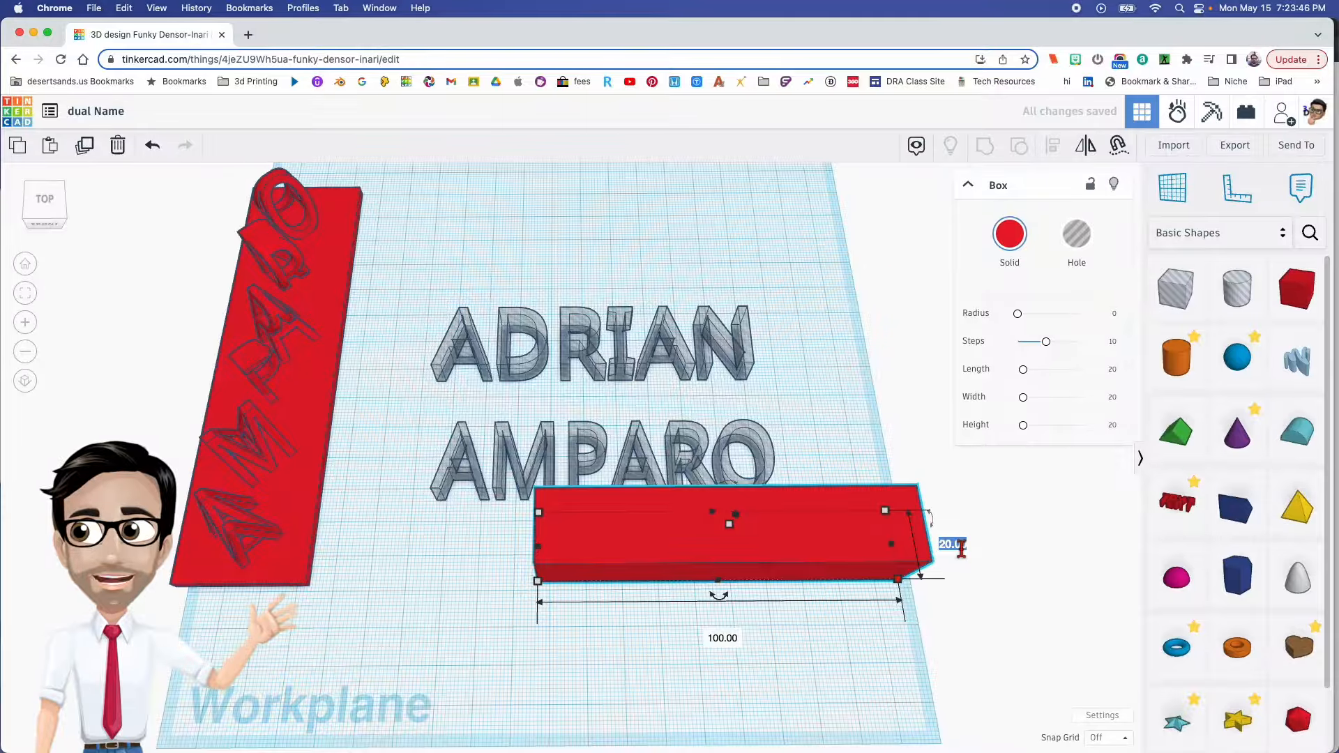
type("30")
key("Return")
right_click_drag(871, 581, 768, 377)
left_click(793, 409)
key("Return")
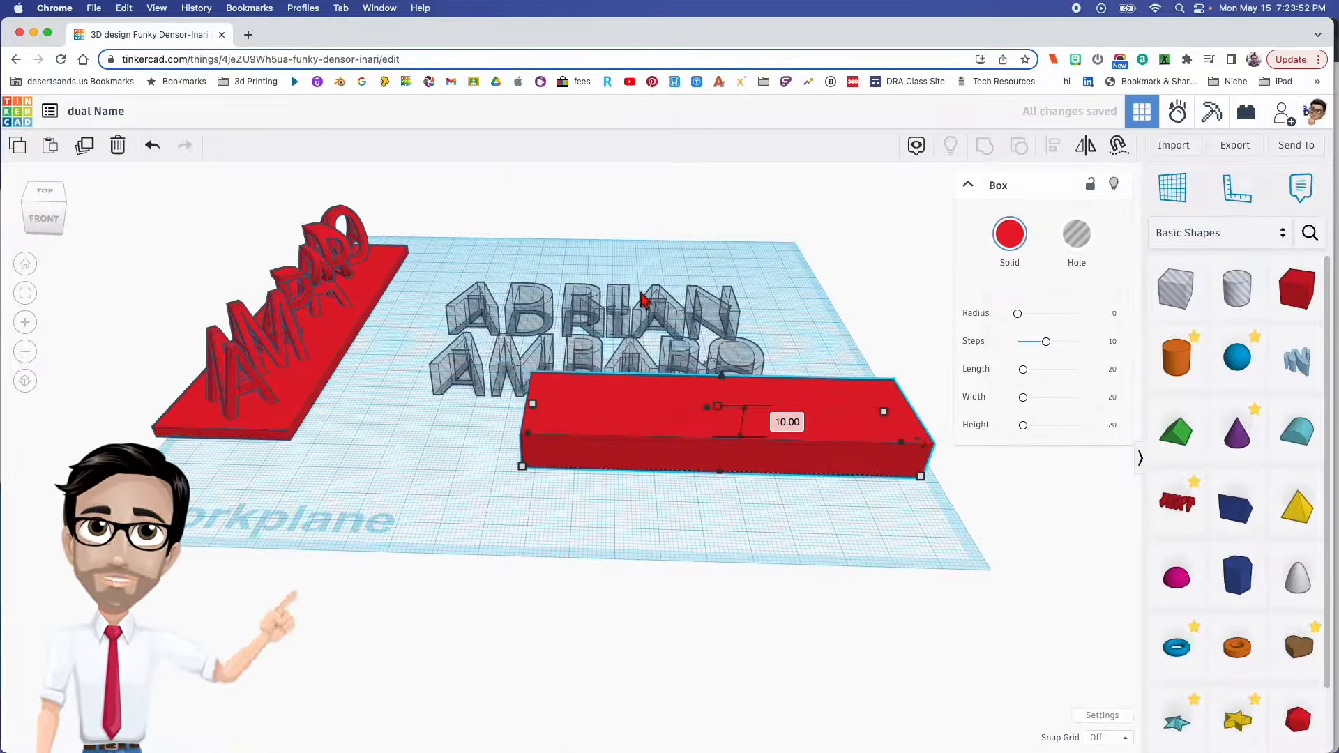
- Align the last-name text with the box, centred side to side and flush with the box's front edge
right_click_drag(638, 290, 659, 406)
left_click_drag(415, 501, 659, 598)
key("l")
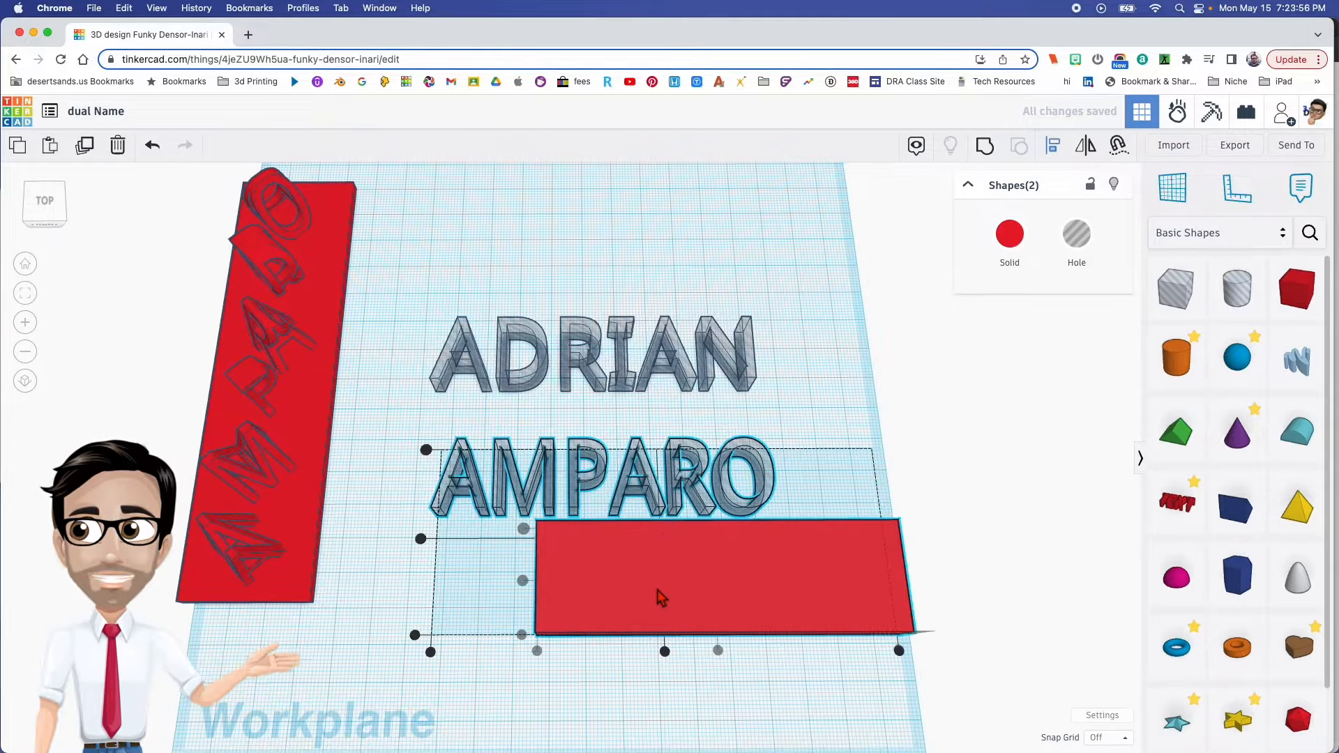
left_click(665, 653)
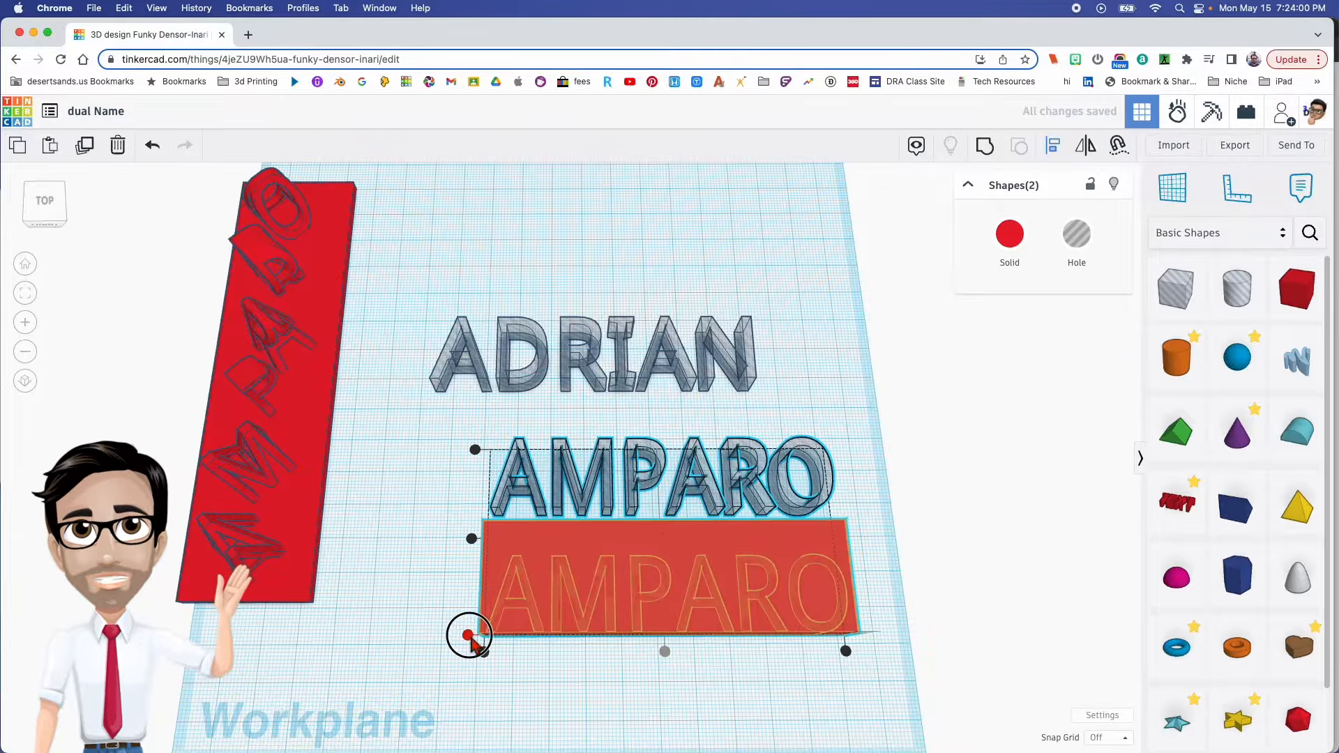
left_click(469, 635)
- Examine up close how the last-name letters sit against the front edge of the box
right_click_drag(561, 671, 607, 526)
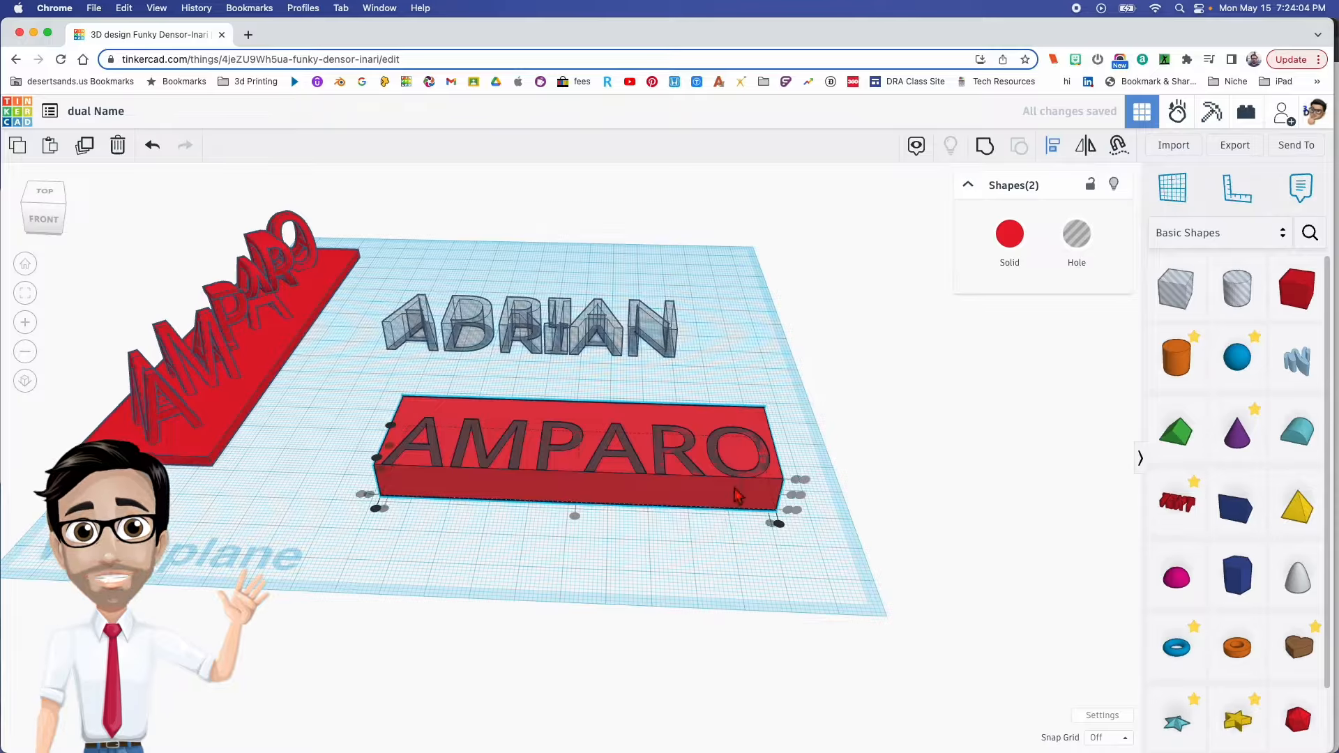
scroll(744, 520, "up", 8)
right_click_drag(734, 523, 714, 504)
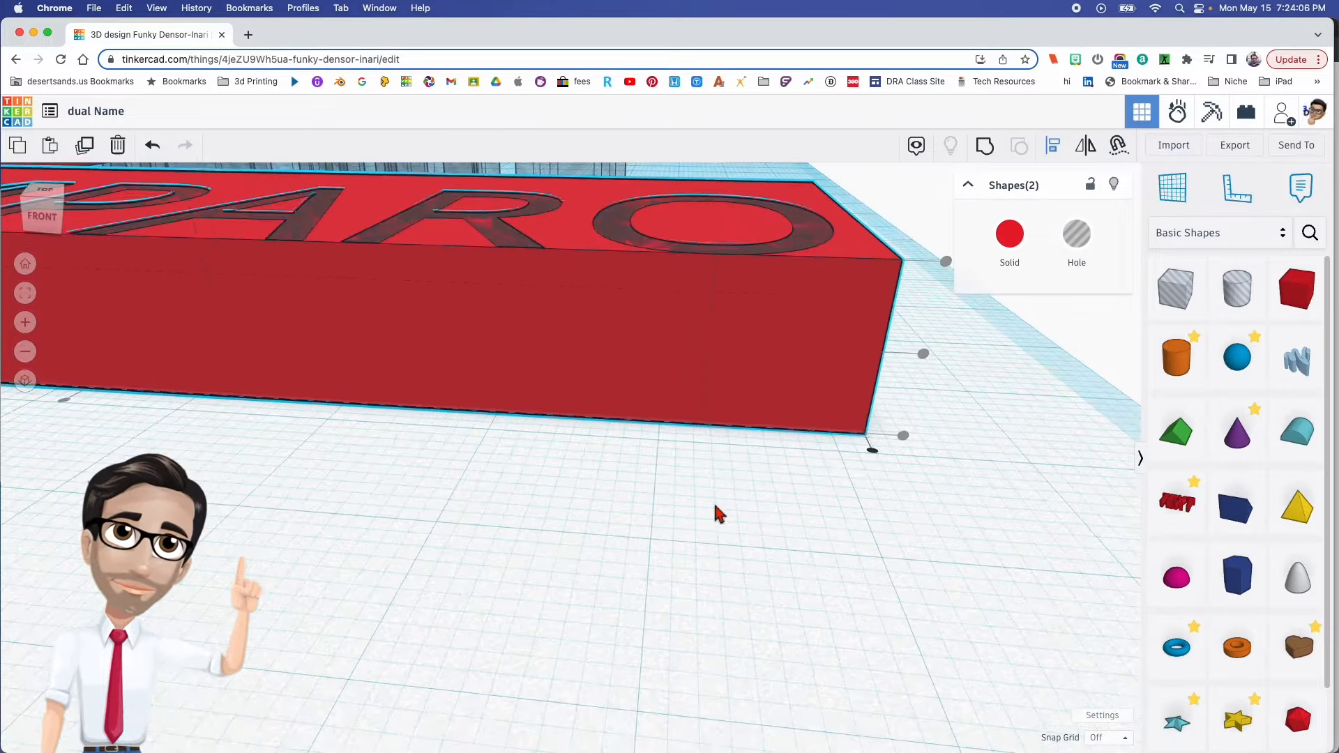
right_click_drag(723, 288, 718, 419)
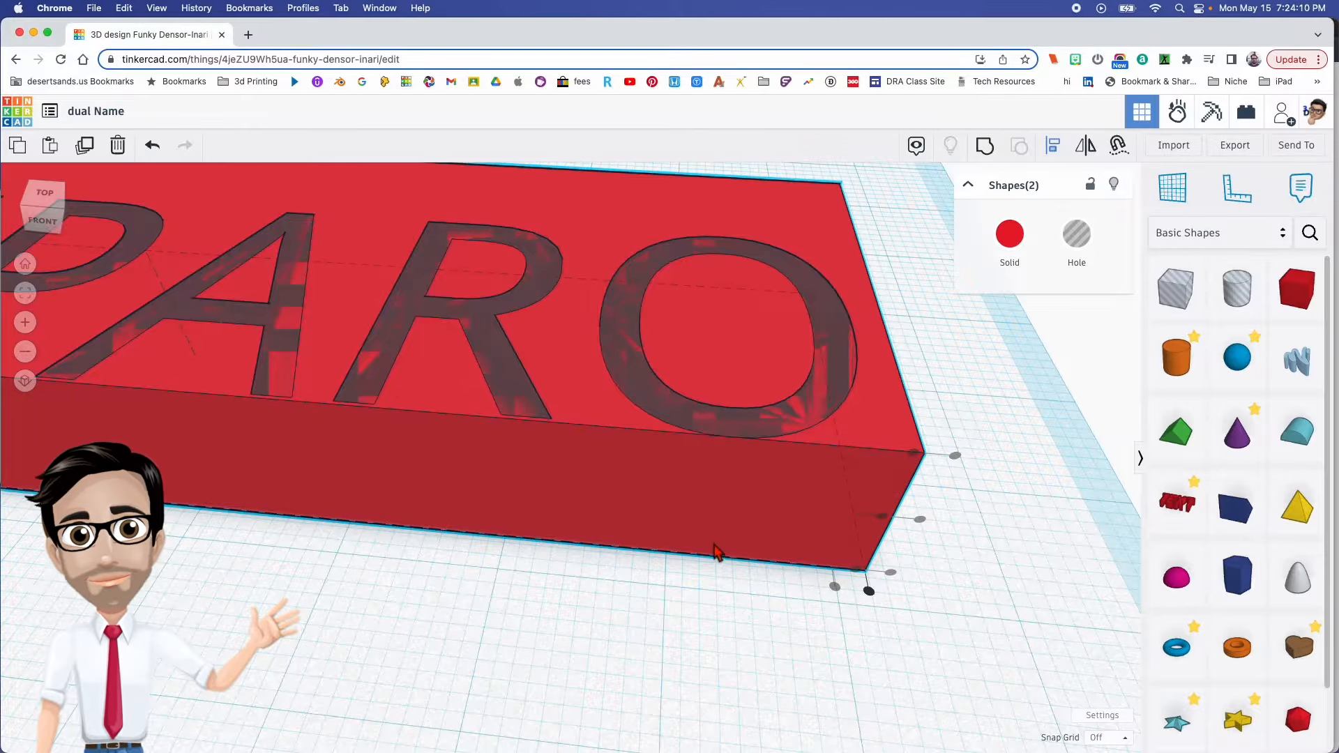
right_click_drag(715, 542, 724, 481)
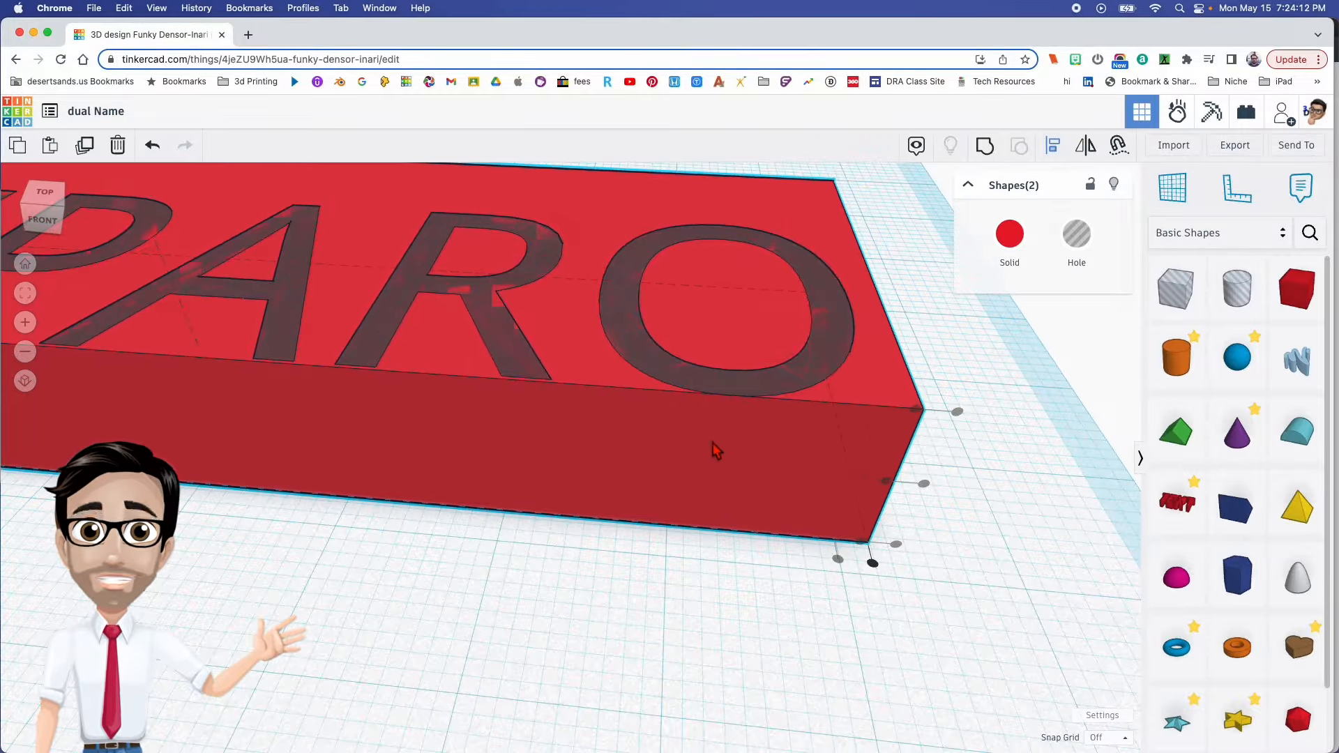
right_click_drag(713, 597, 393, 535)
scroll(718, 589, "down", 5)
scroll(593, 567, "down", 5)
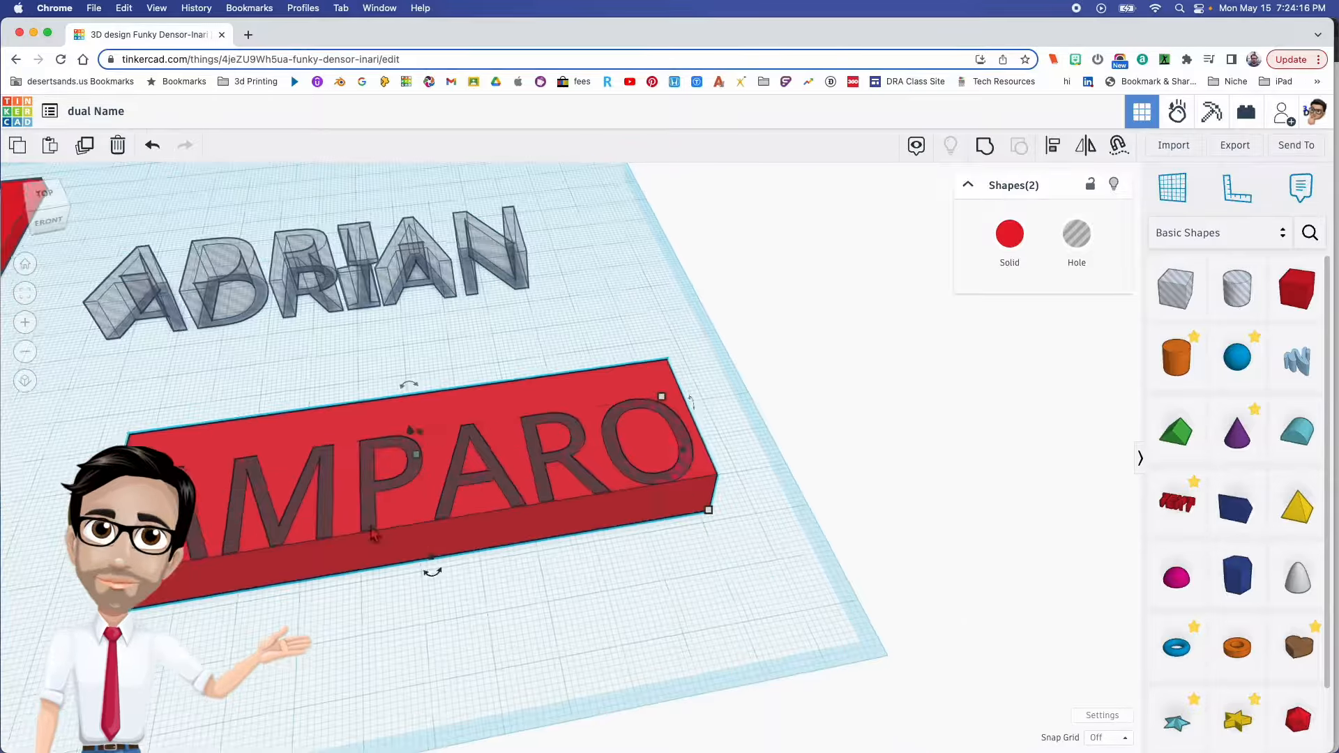
- Keep the workplane's snap grid set to Off
right_click_drag(515, 547, 505, 542)
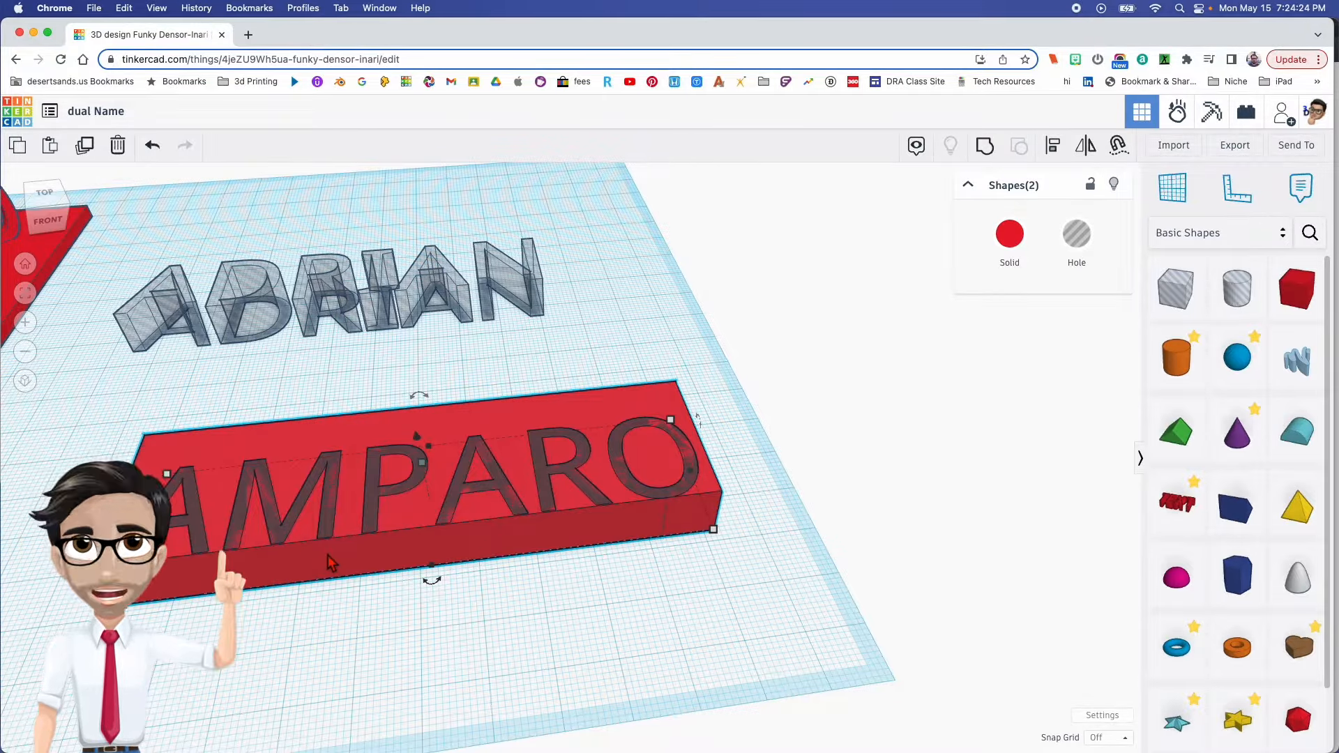
middle_click_drag(60, 414, 344, 393)
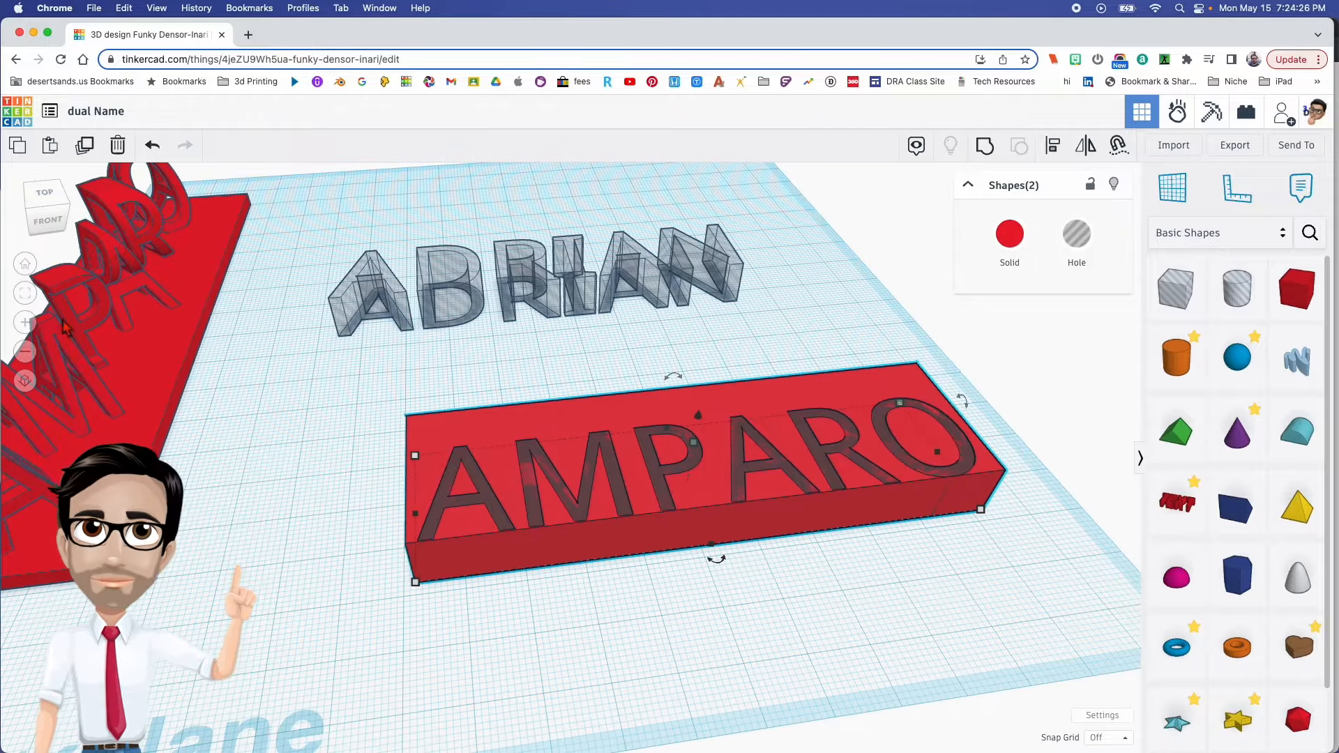
key("f")
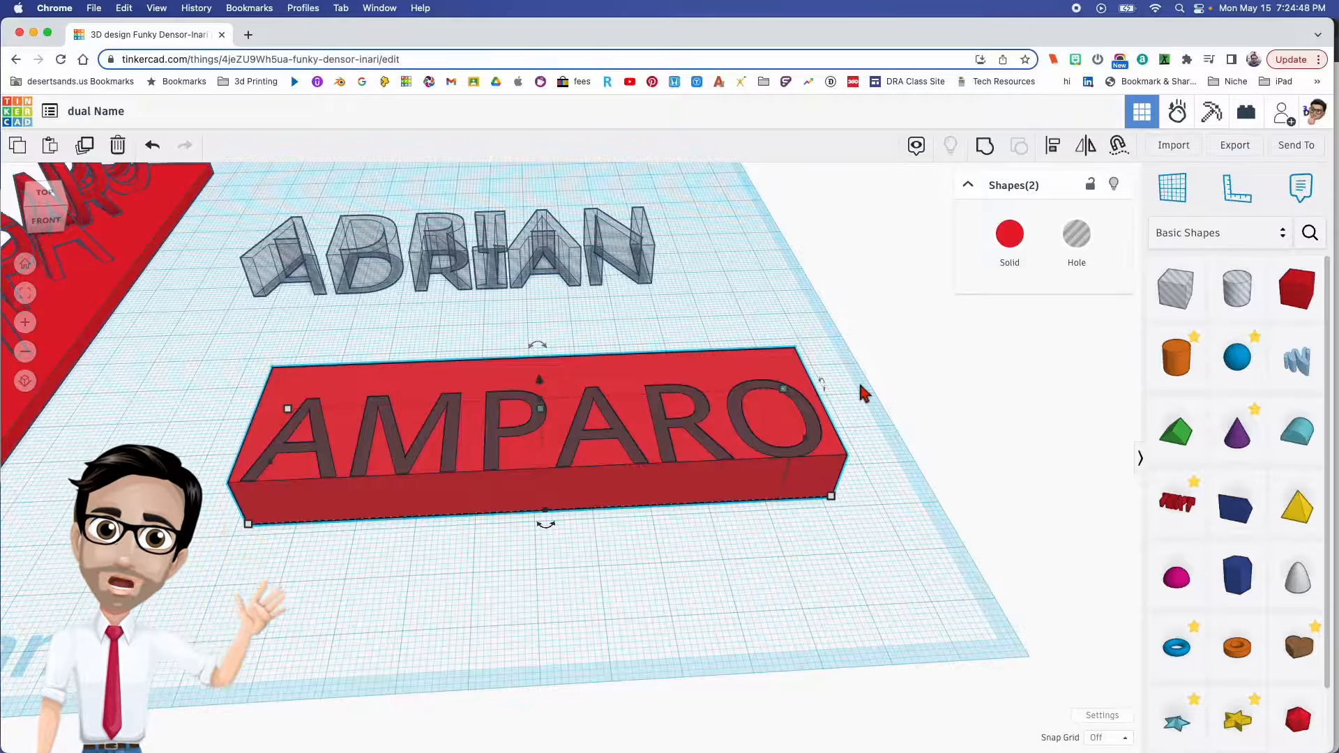
left_click(1120, 741)
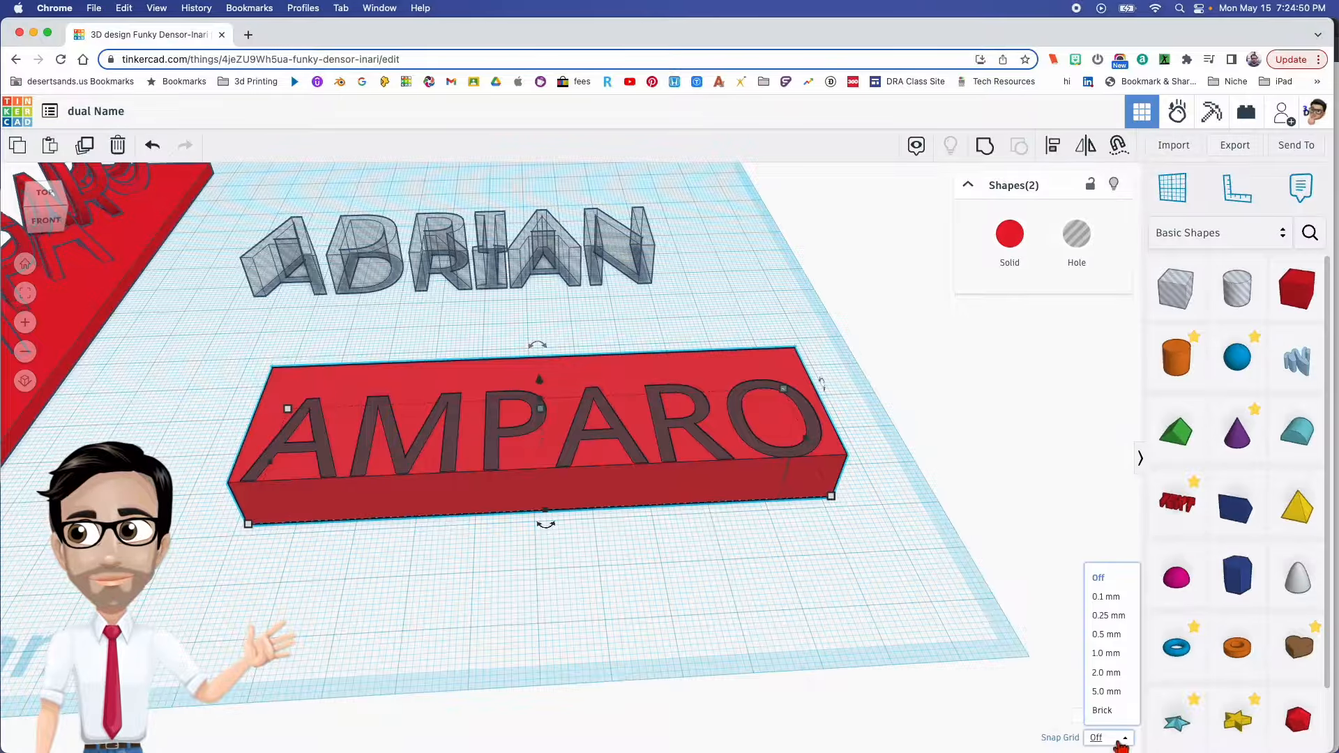
left_click(1124, 587)
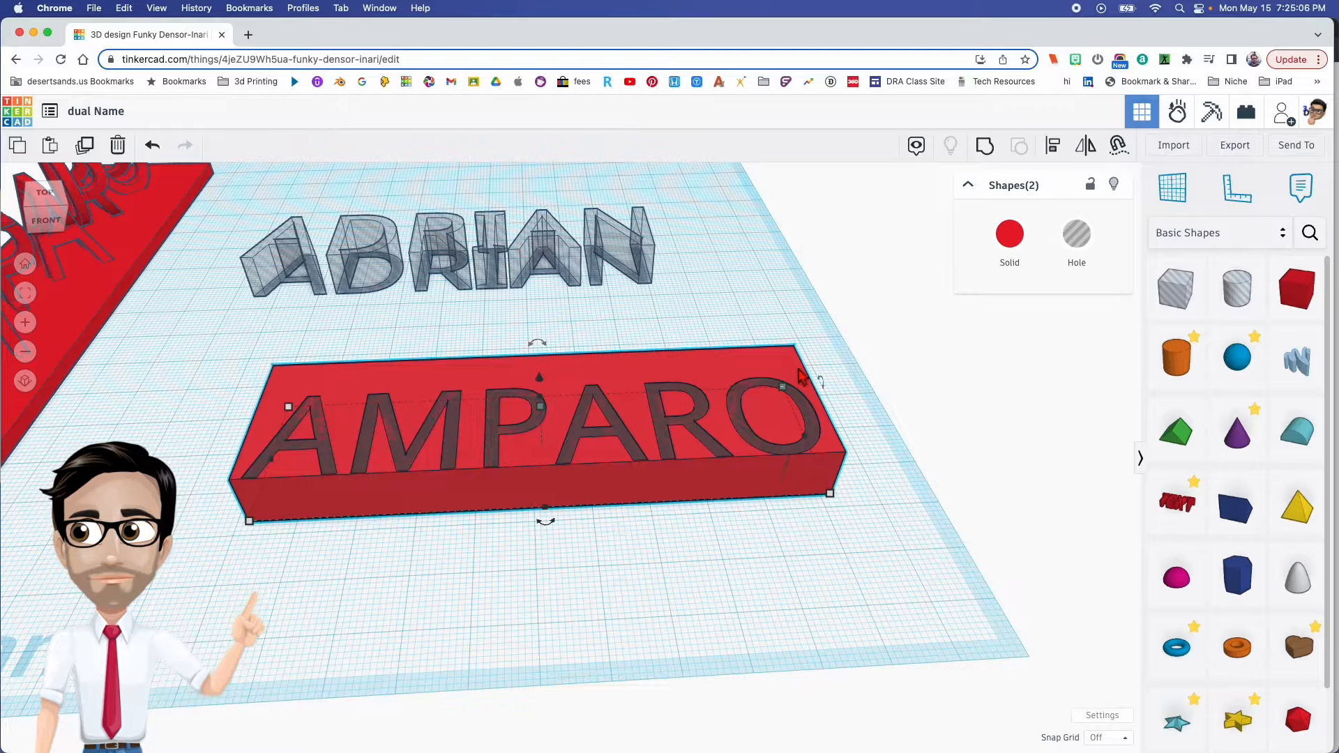
- Duplicate the box behind the last-name text and position the copy over the first-name text
left_click(770, 364)
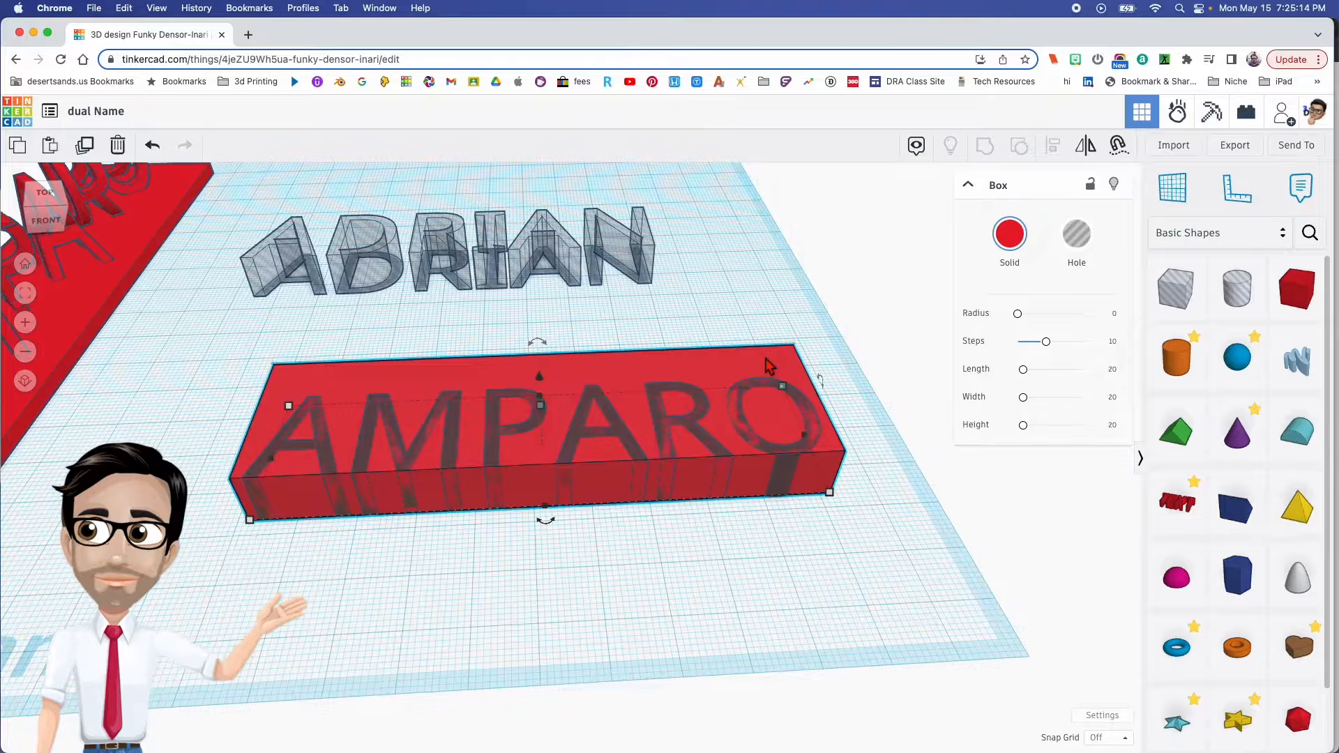
right_click_drag(770, 364, 629, 480)
scroll(706, 445, "up", 5)
scroll(756, 452, "down", 5)
scroll(629, 481, "down", 5)
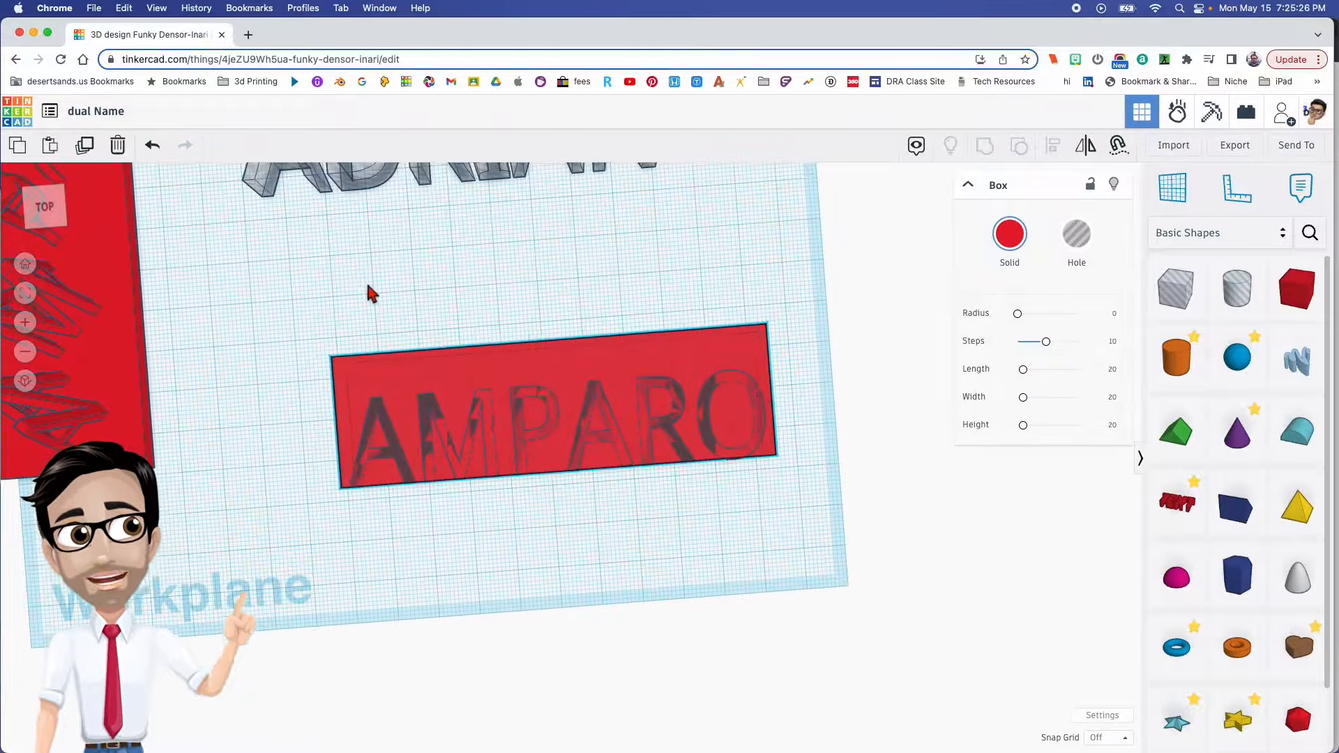
middle_click_drag(460, 268, 449, 364)
right_click_drag(450, 365, 446, 380)
left_click(601, 464, "shift")
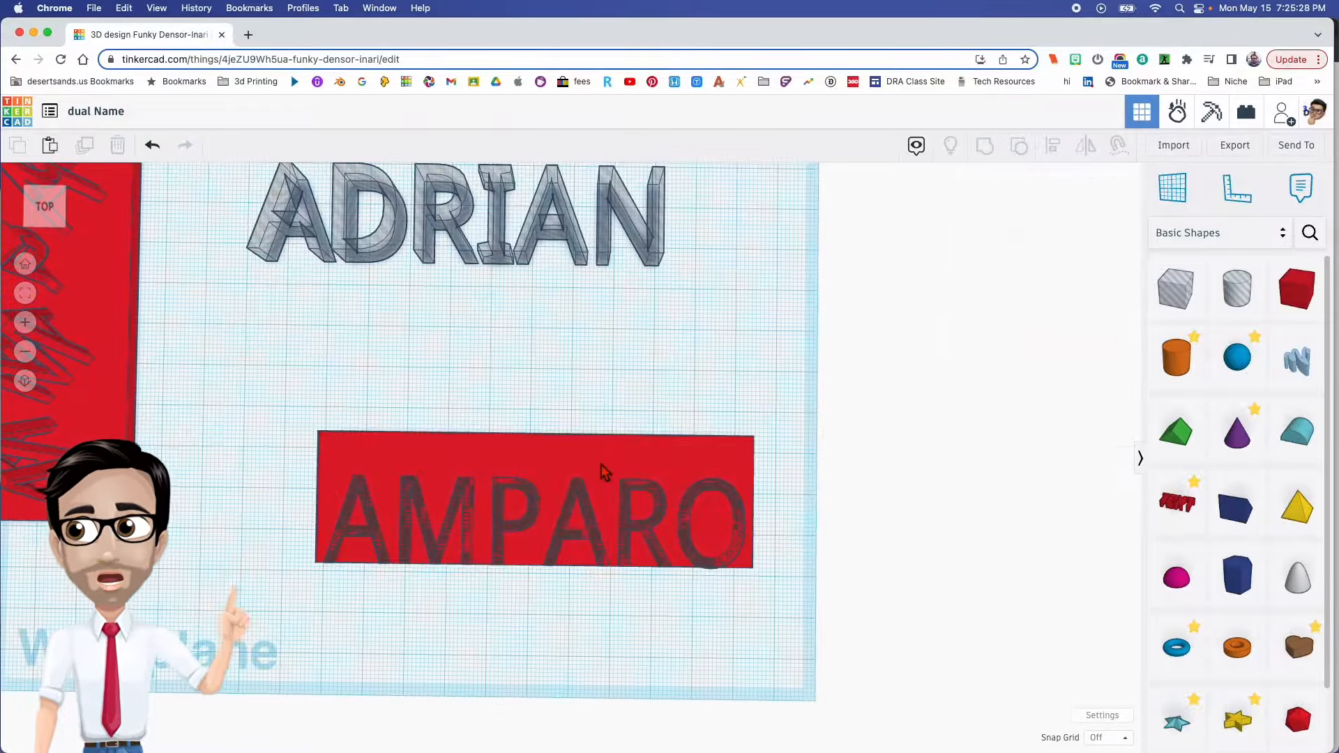
left_click(601, 463)
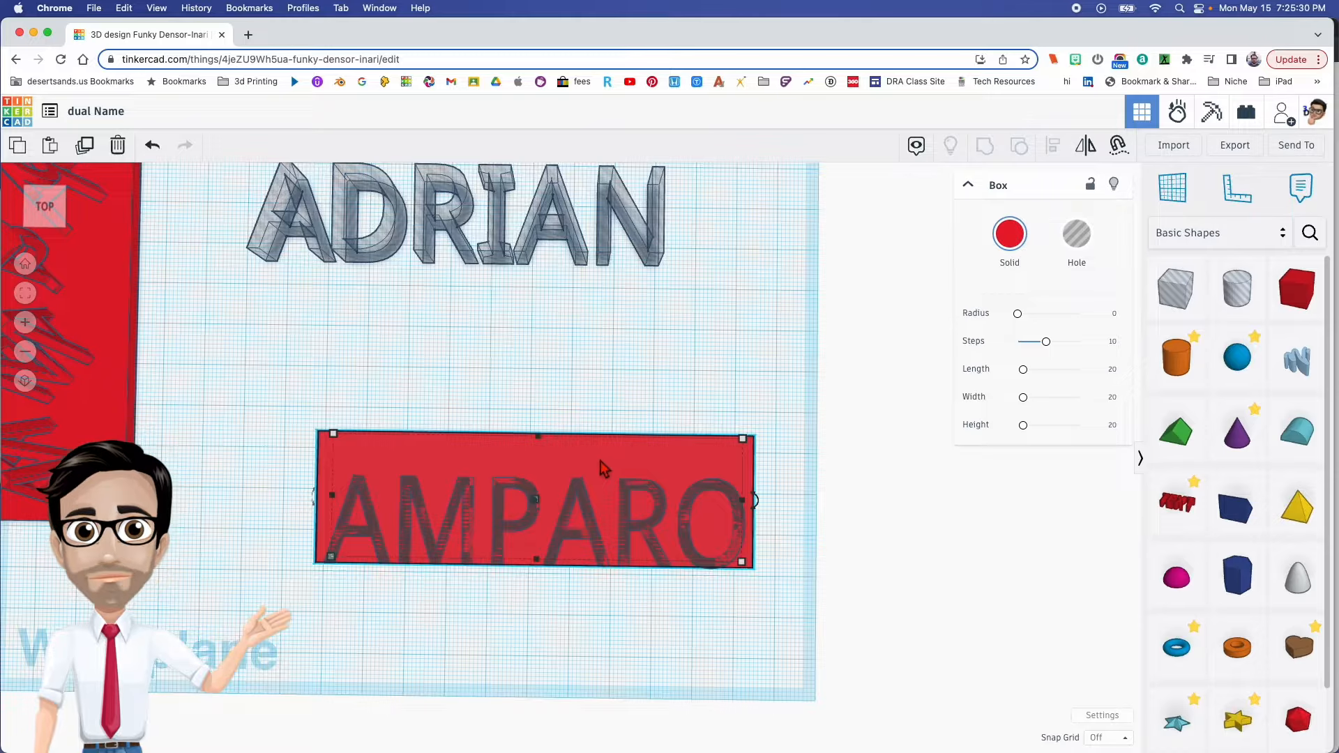
key("super+d")
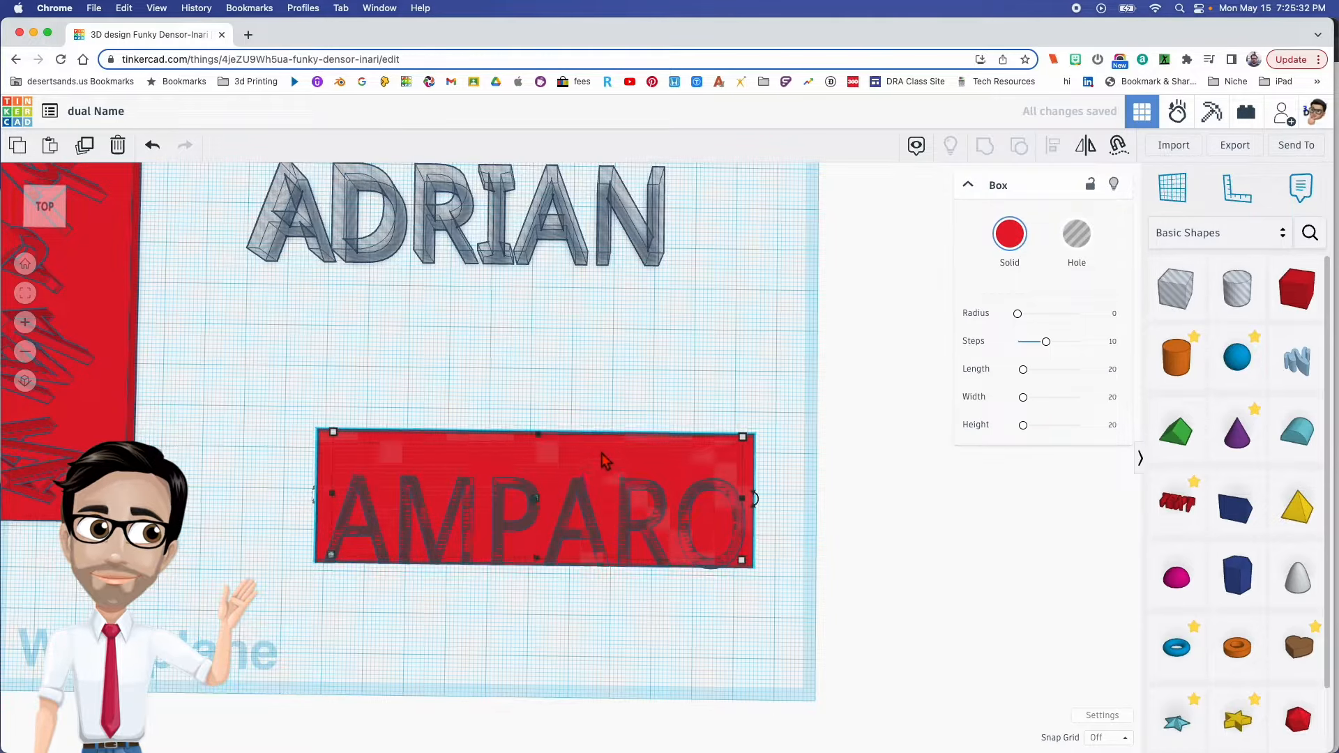
key("Up")
key("Up")
key("Up")
key("Up")
key("Up")
key("Up")
key("Up")
key("Up")
key("Up")
key("Up")
left_click_drag(589, 440, 517, 218)
middle_click_drag(491, 347, 496, 433)
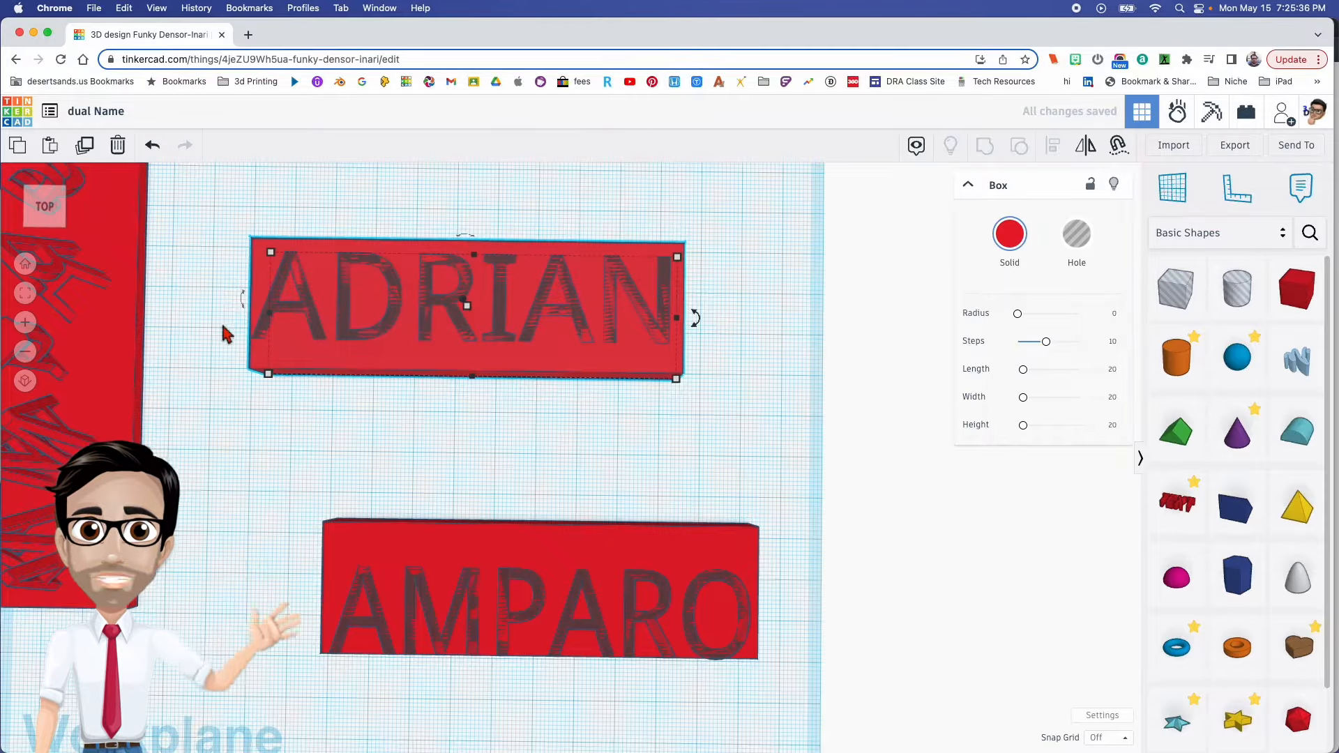
- Align the first-name text with the copied box, centred side to side and flush with the box's front edge
left_click_drag(245, 314, 389, 391)
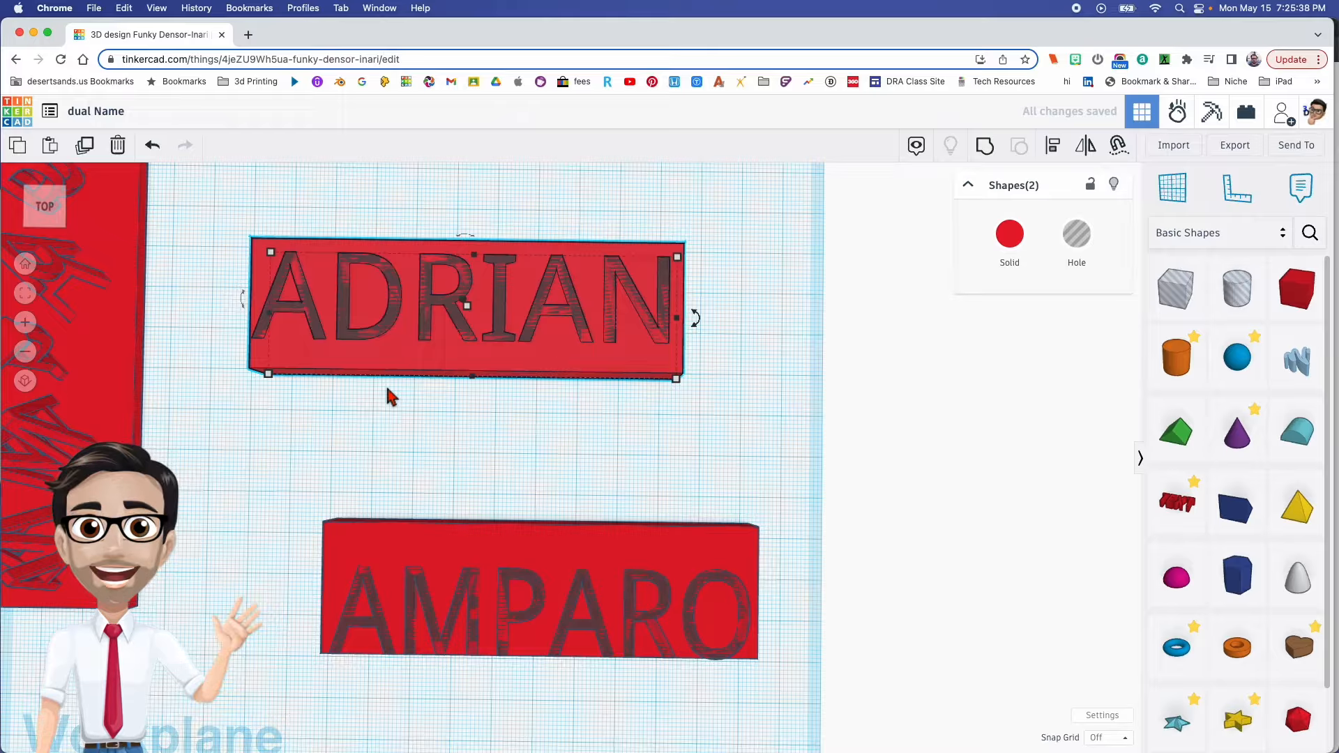
key("l")
left_click(471, 397)
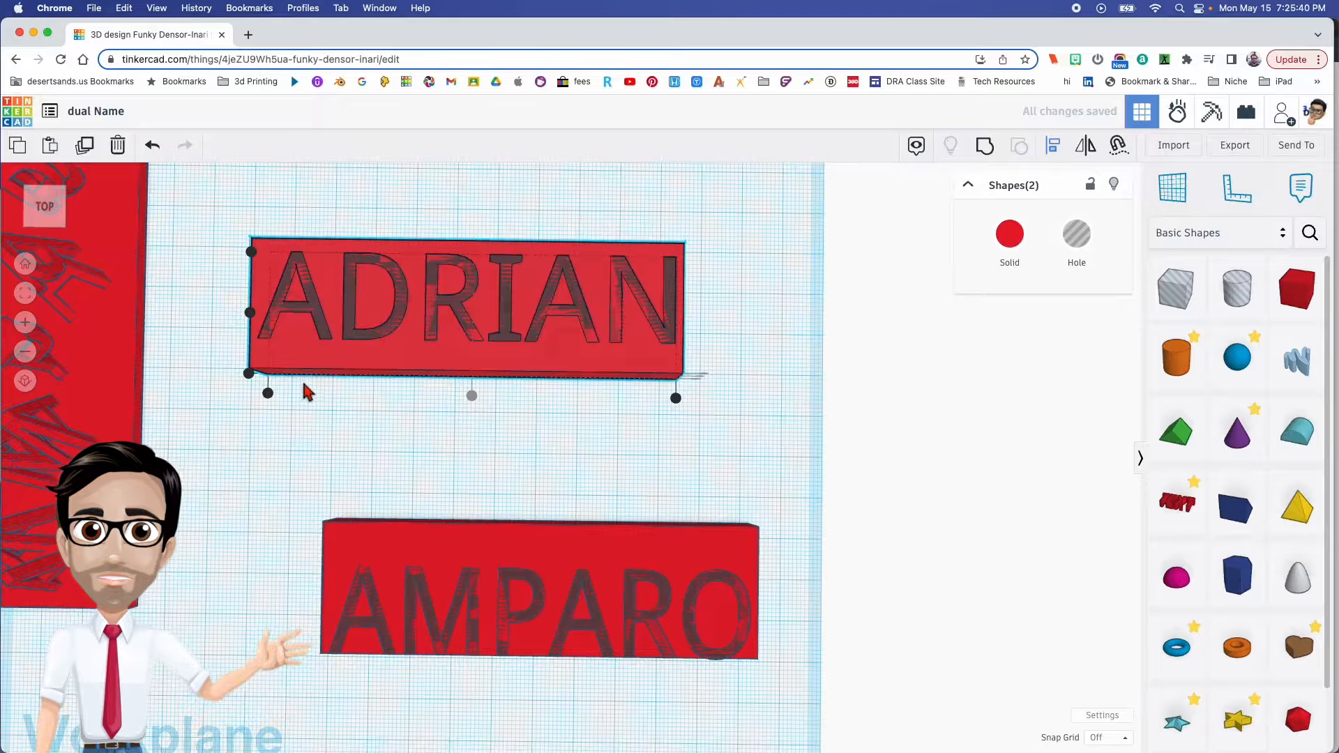
right_click_drag(305, 395, 277, 490)
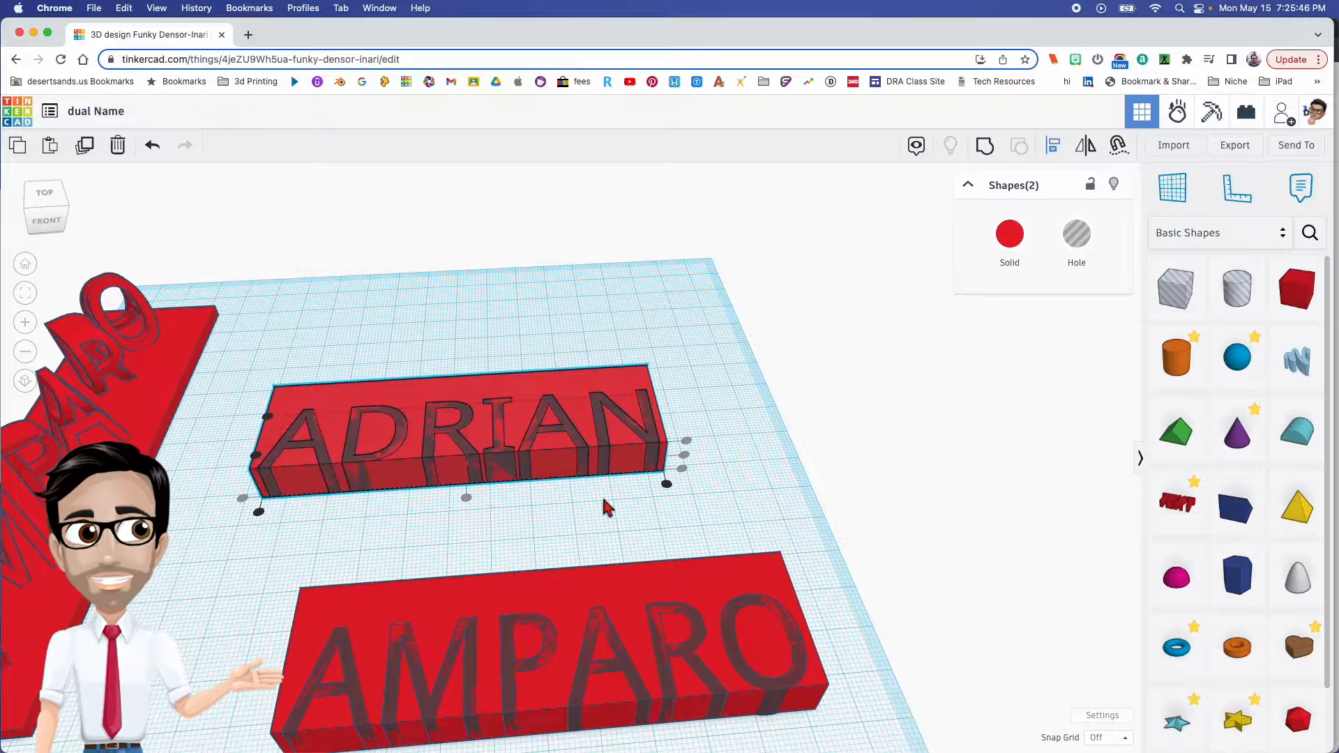
- Group each name's hole text with its own box to cut the letters out of both boxes
left_click(584, 416)
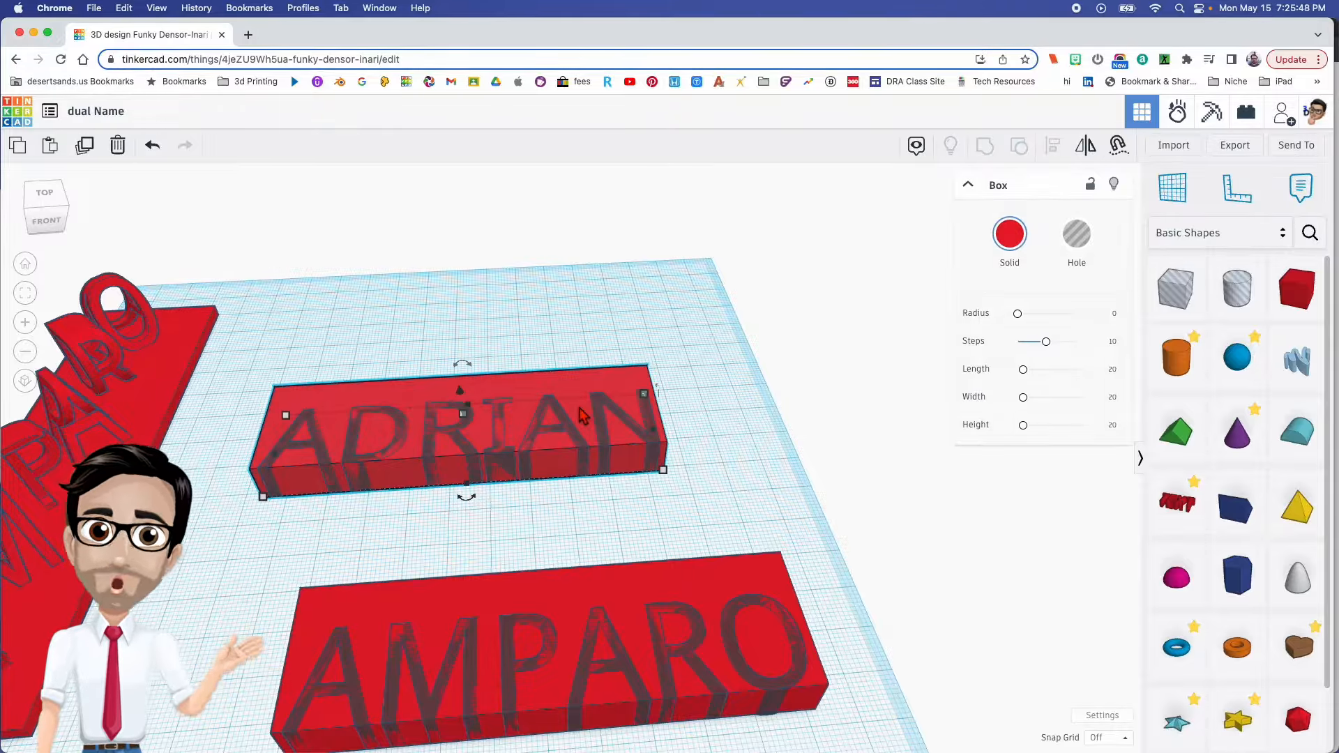
right_click_drag(559, 509, 471, 469)
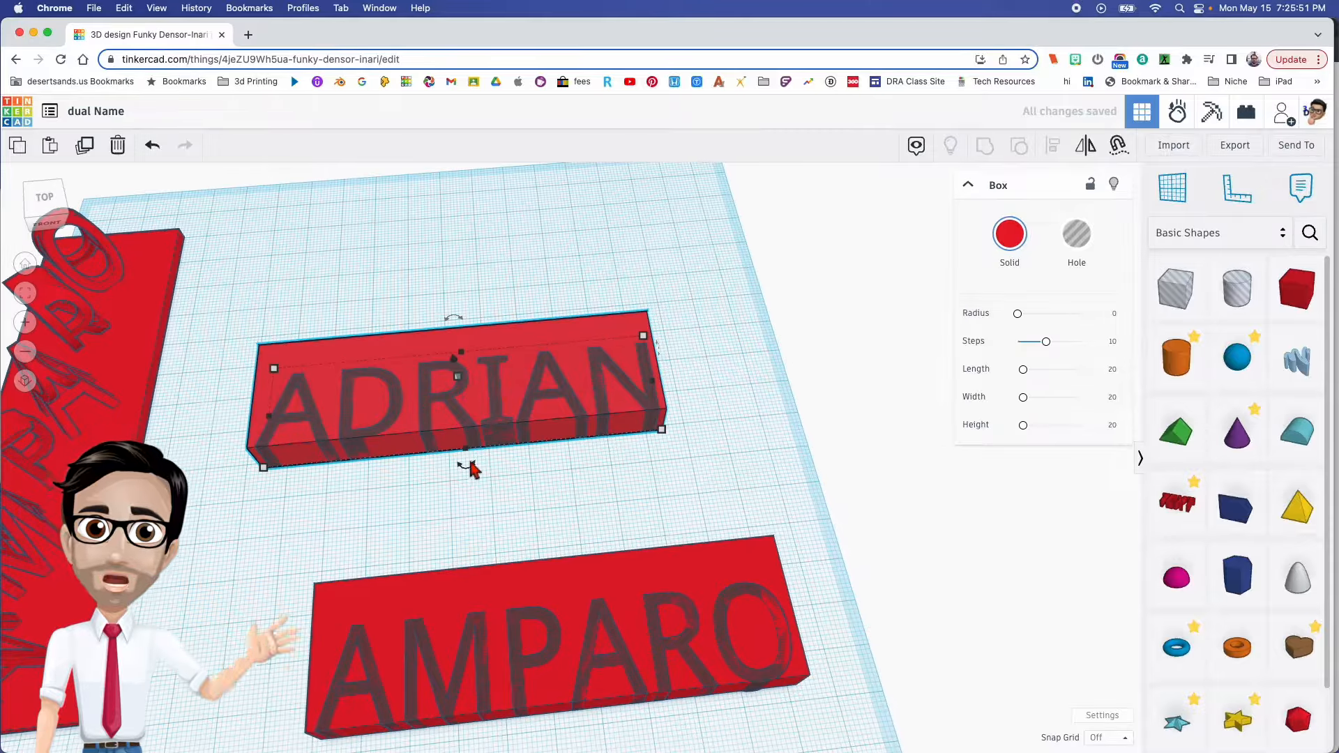
left_click(608, 448, "shift")
key("ctrl+g")
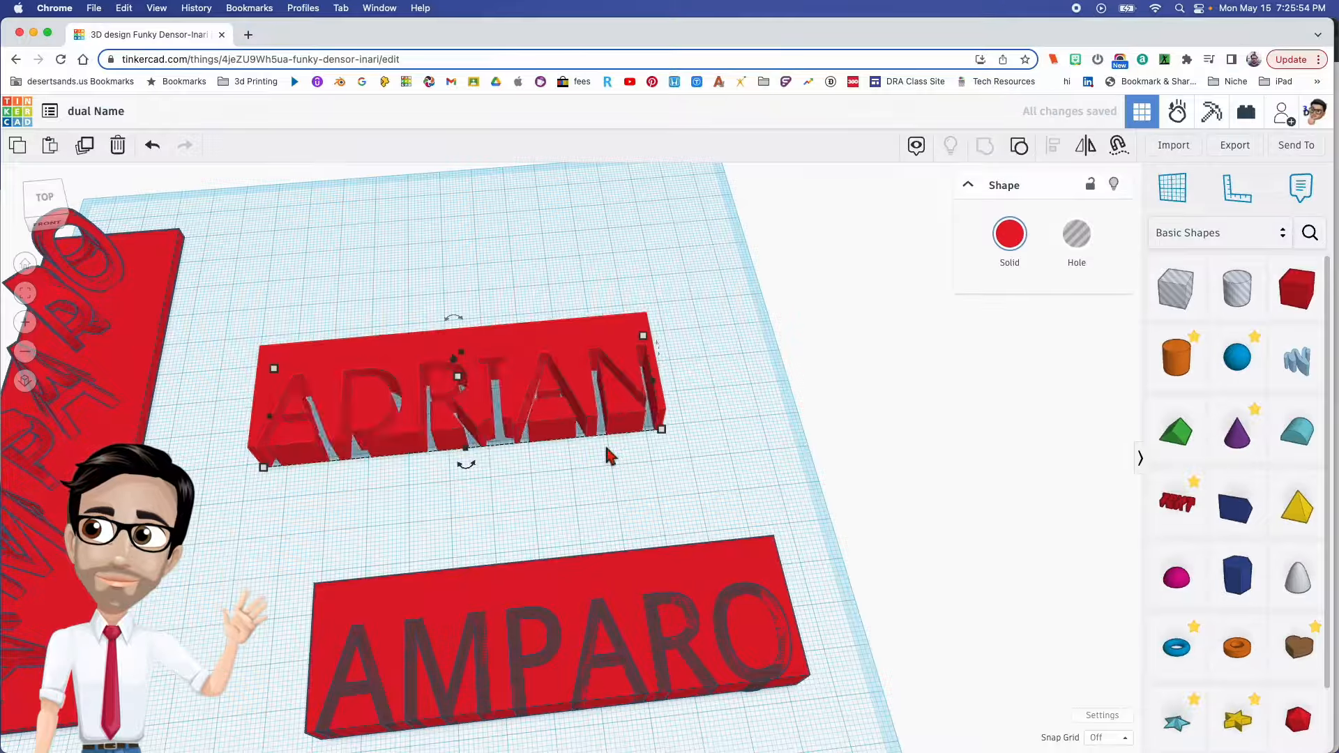
left_click(505, 682)
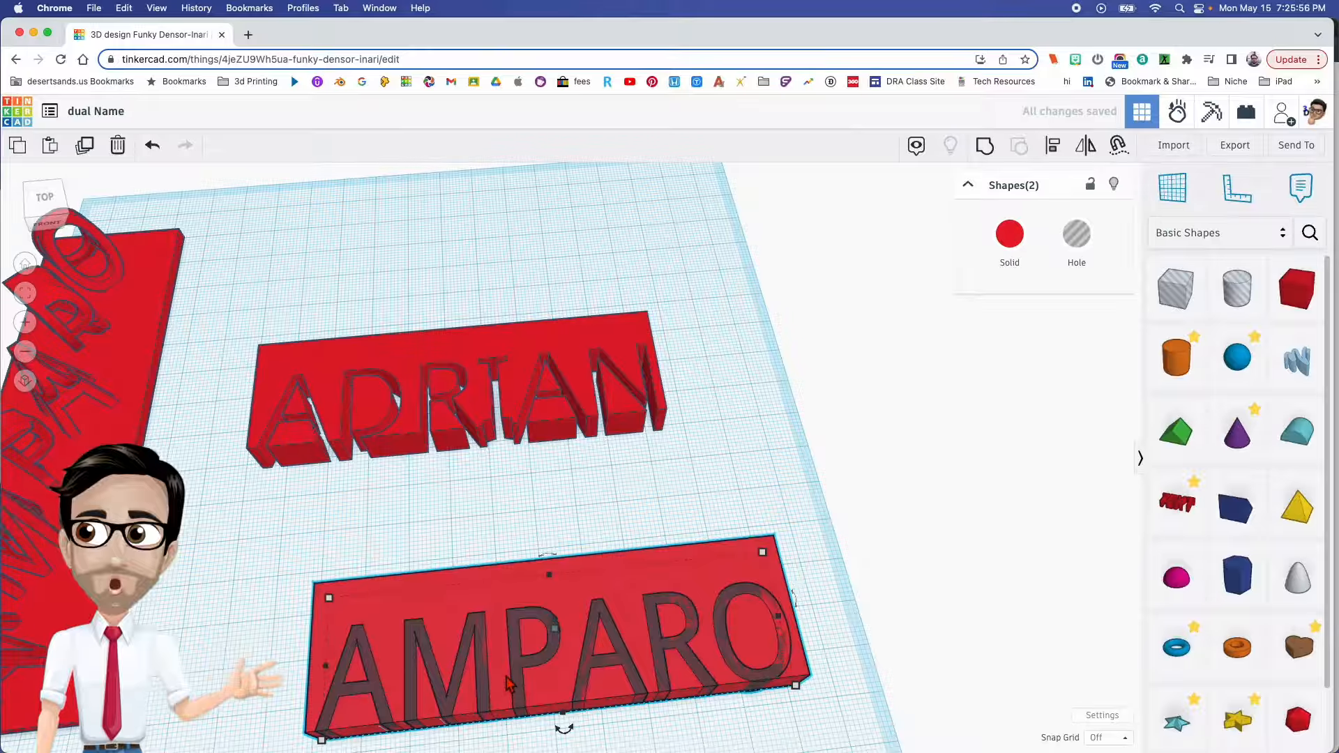
key("ctrl+g")
- Rotate both name blocks 90° so they stand upright, and drop them onto the workplane
right_click_drag(506, 683, 543, 355)
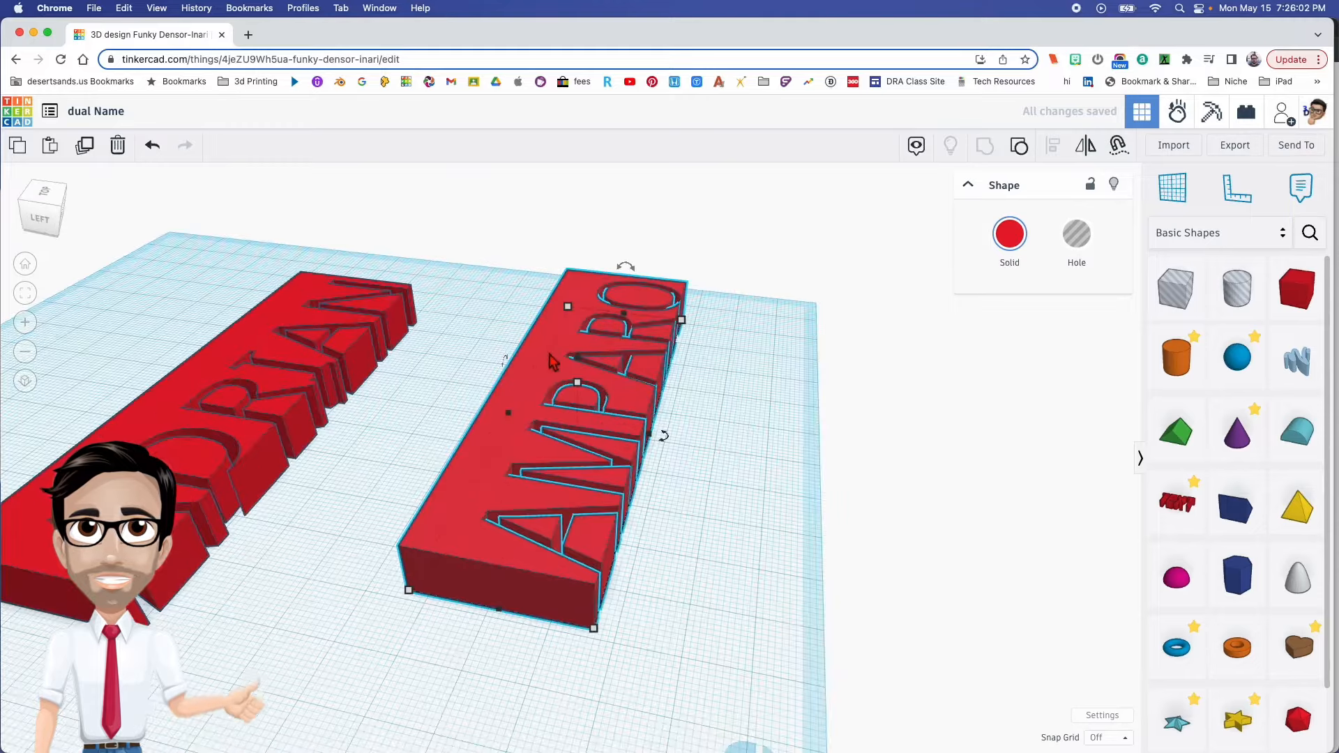
left_click_drag(626, 266, 654, 304)
right_click_drag(617, 438, 334, 418)
key("d")
left_click(333, 418)
left_click_drag(340, 300, 363, 339)
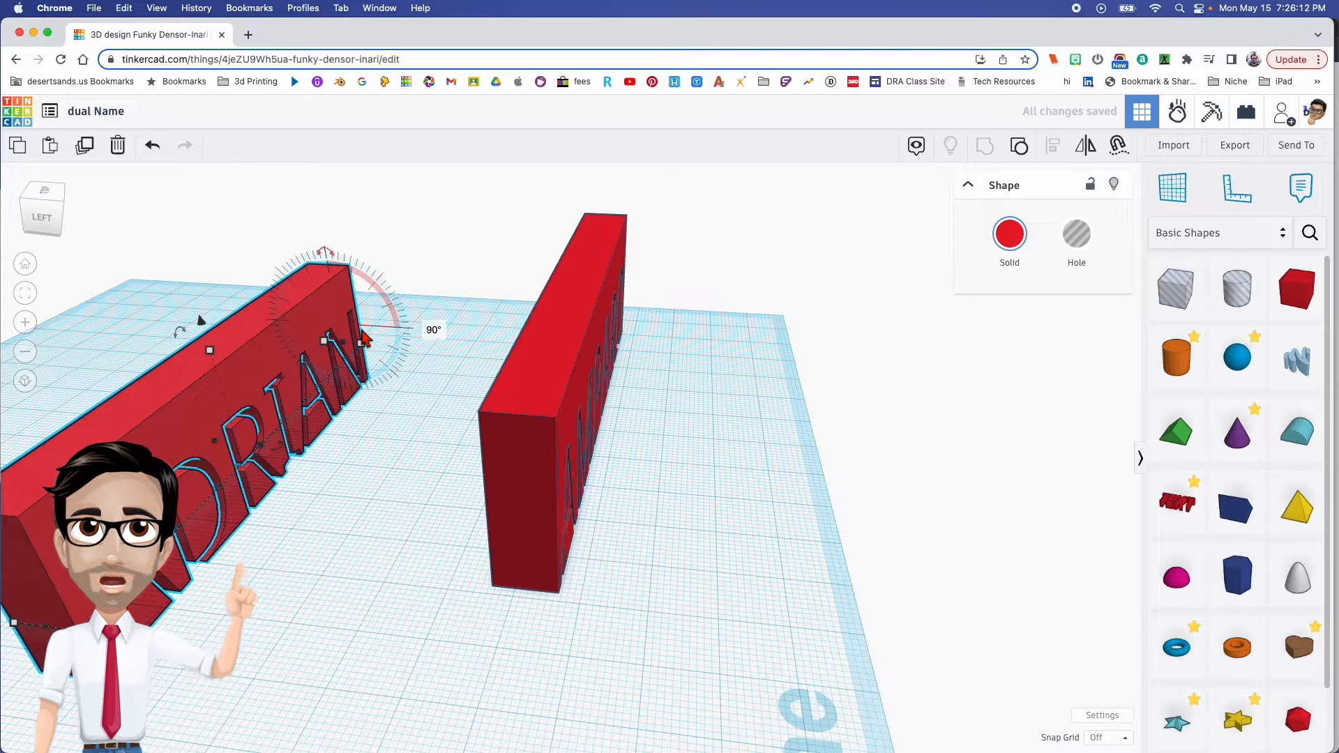
right_click_drag(365, 335, 432, 394)
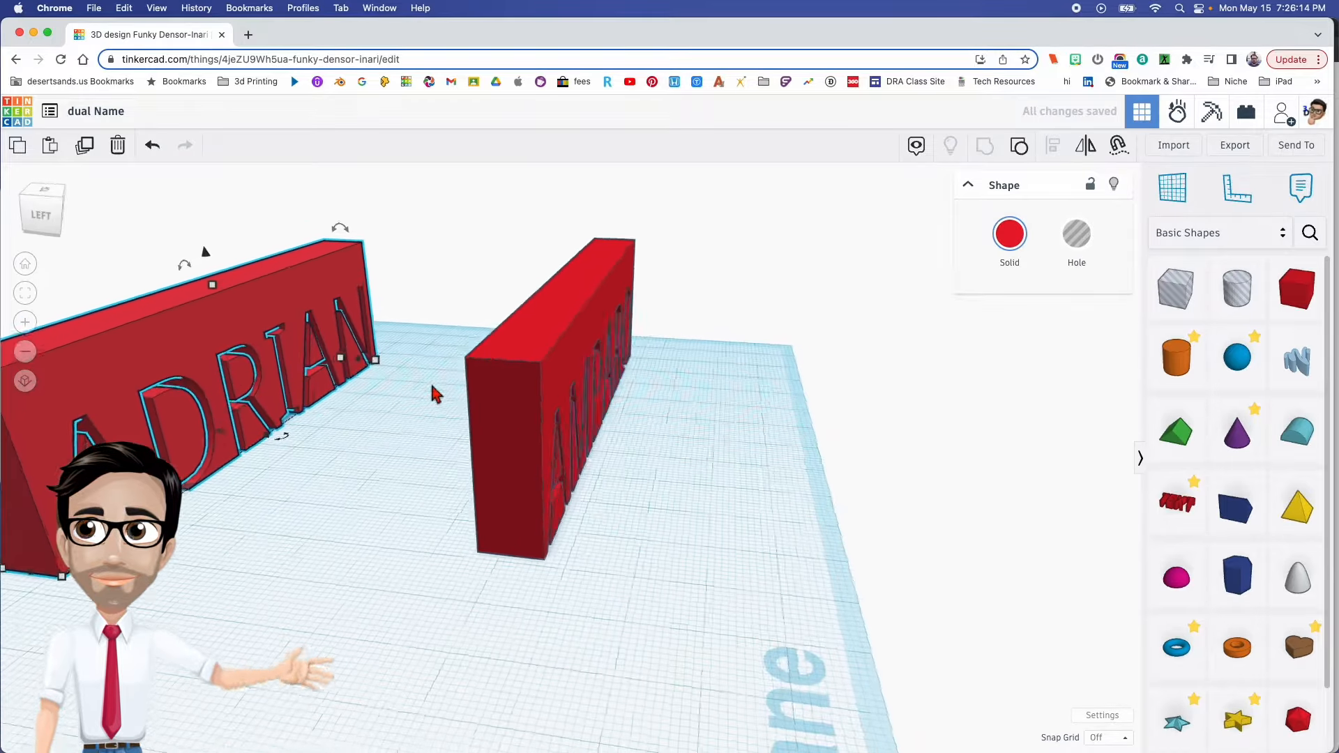
scroll(436, 396, "down", 5)
- Stretch the thickness of both upright name blocks to match their 100 mm length
left_click(538, 506)
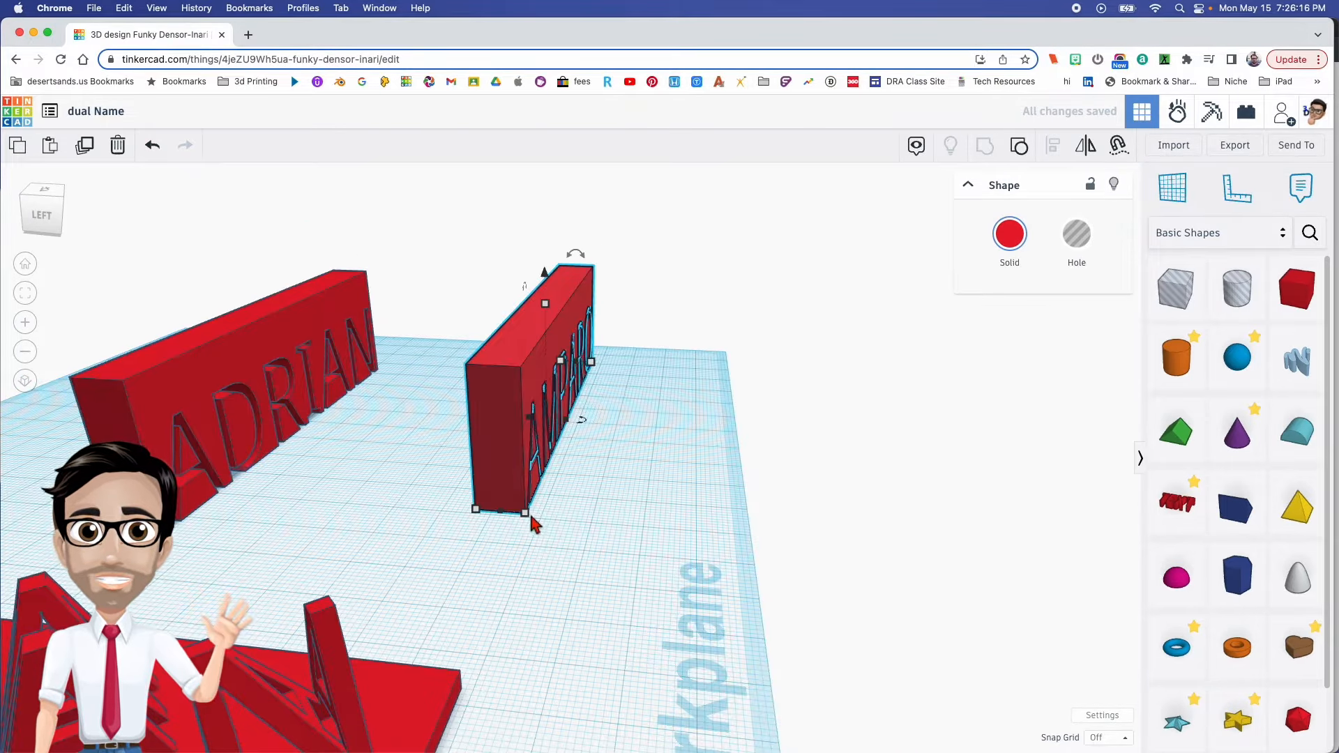
mouse_move(526, 526)
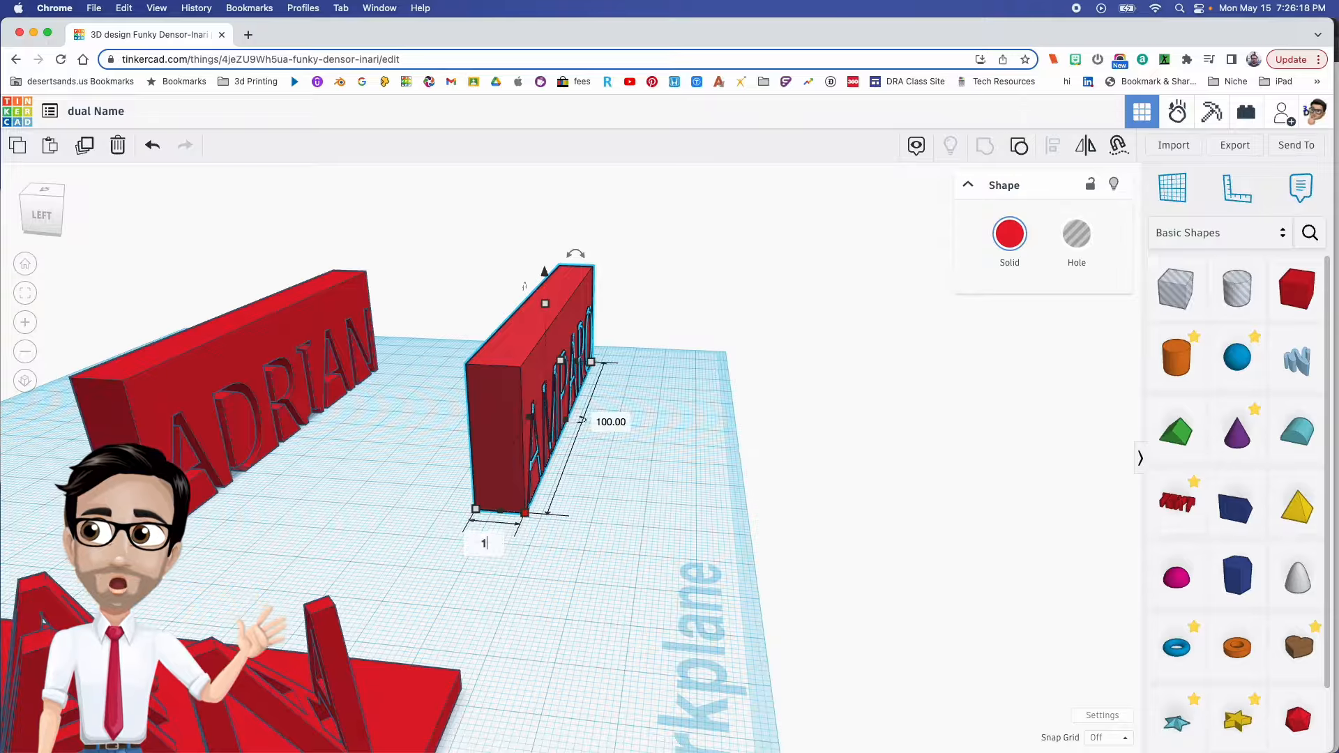
key("Return")
left_click_drag(685, 460, 553, 341)
left_click(232, 375)
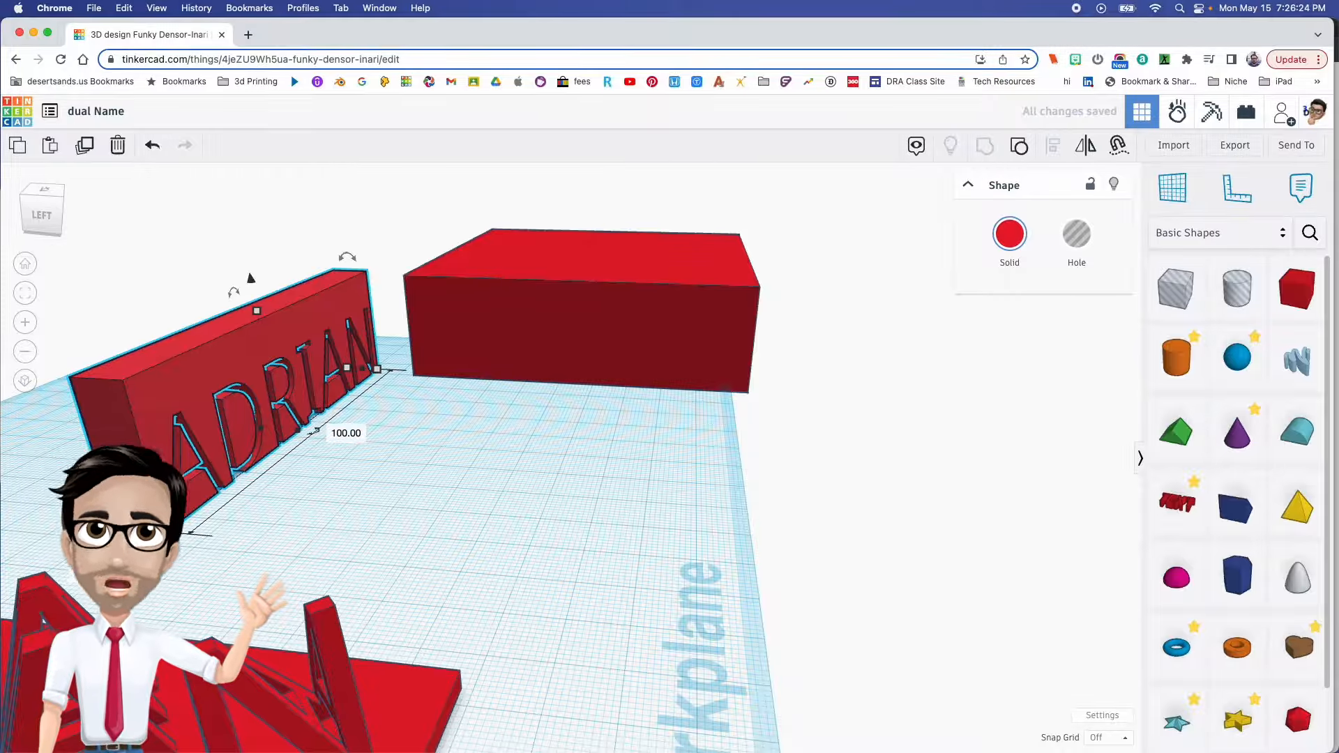
key("Return")
- Move the finished dual-name sample model clear of the two stretched name blocks
right_click_drag(310, 583, 496, 515)
left_click_drag(502, 388, 436, 350)
left_click_drag(102, 371, 5, 330)
mouse_move(288, 496)
right_mouse_down()
mouse_move(297, 491)
mouse_move(286, 494)
right_mouse_up()
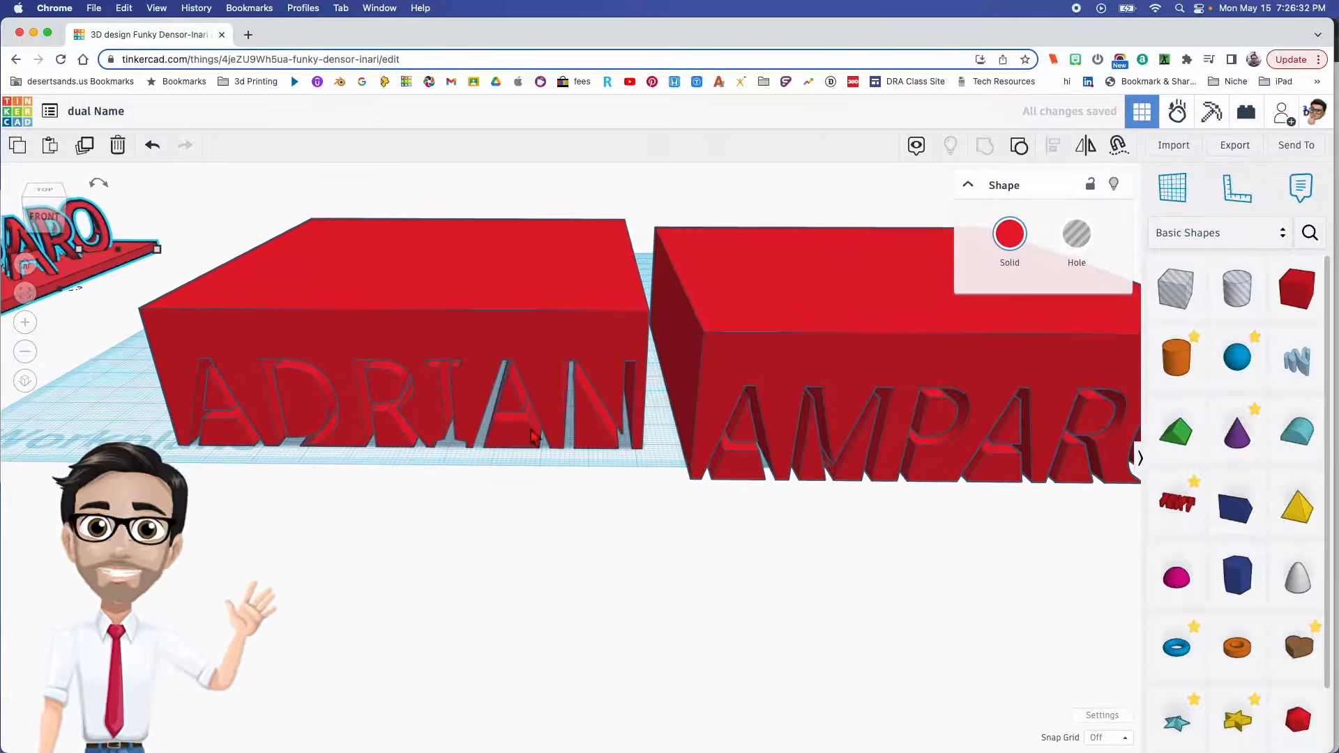
- Turn both the first-name and the last-name blocks into holes
left_click(558, 326)
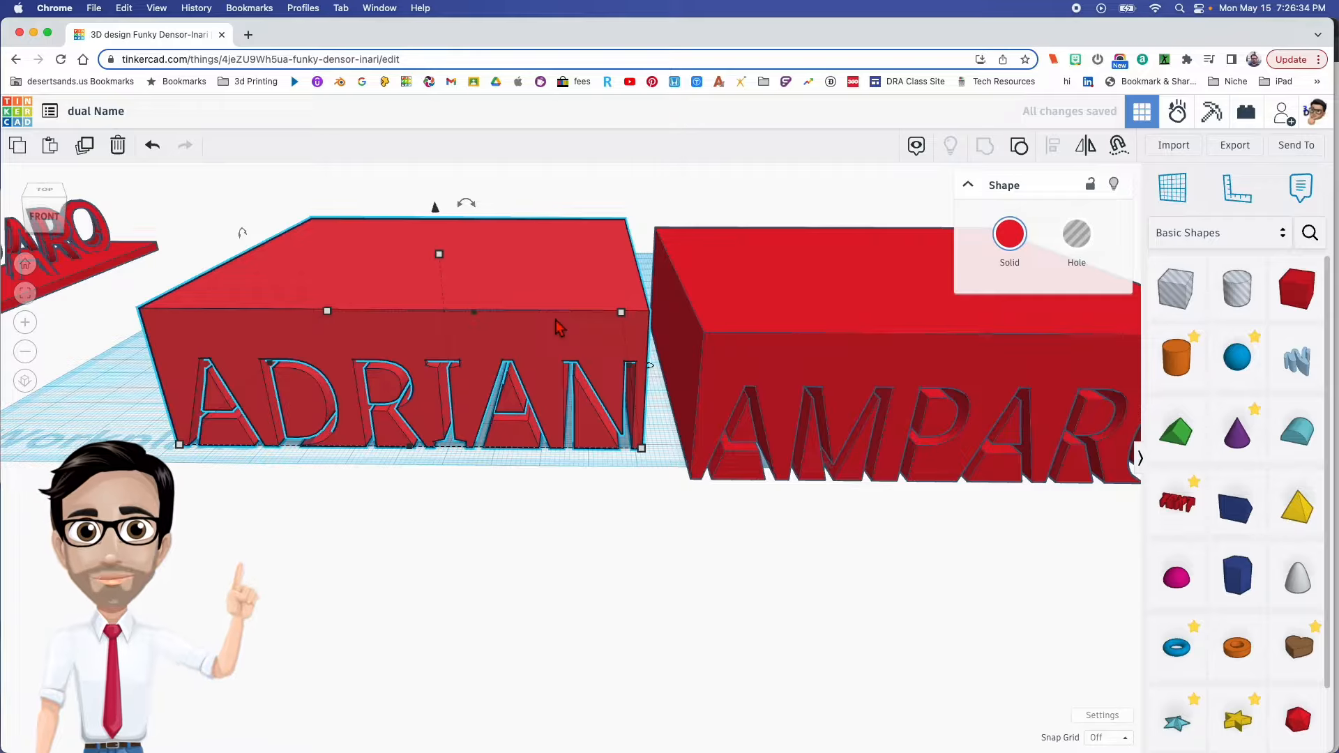
key("h")
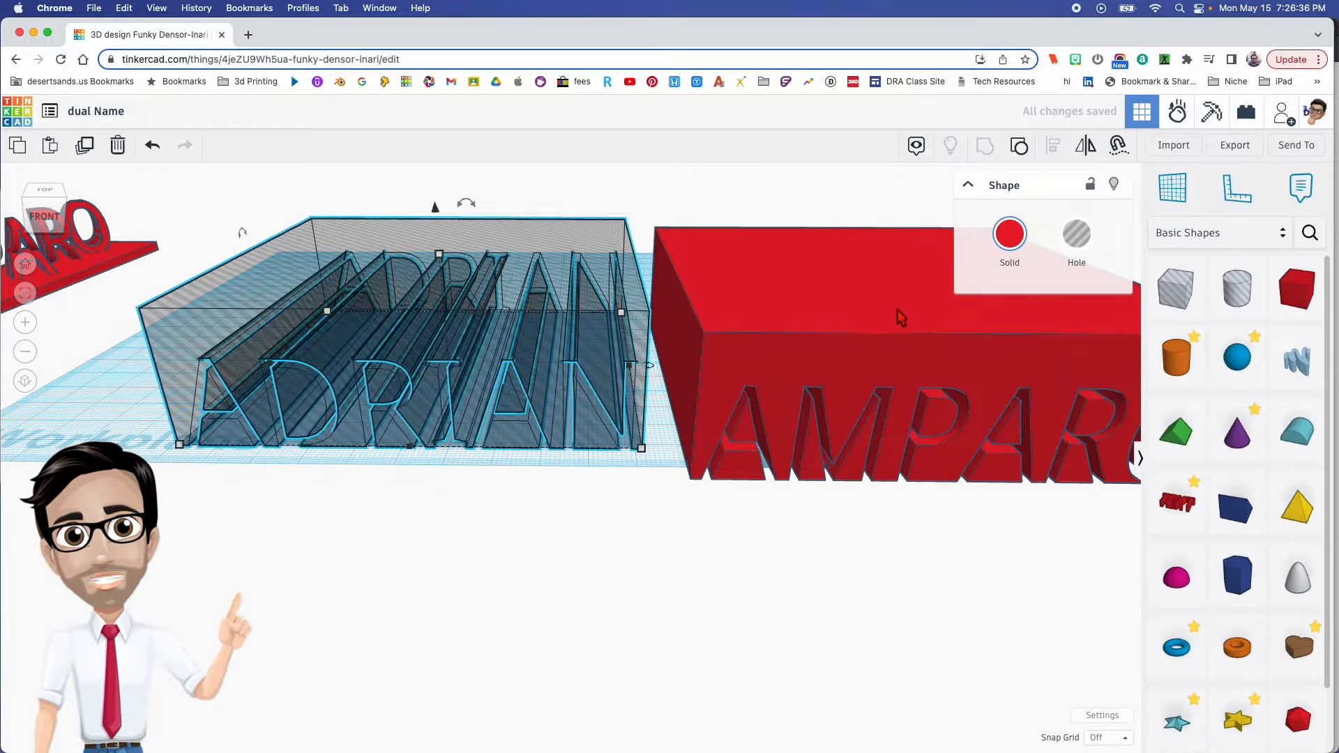
left_click(879, 312)
key("h")
- Select both hole blocks together and raise them 3 mm above the workplane
mouse_move(747, 306)
right_mouse_down()
mouse_move(758, 330)
mouse_move(812, 317)
mouse_move(830, 339)
mouse_move(758, 319)
right_mouse_up()
left_click_drag(545, 198, 764, 335)
scroll(771, 355, "down", 4)
middle_click_drag(771, 355, 625, 378)
left_click_drag(558, 279, 564, 282)
left_click(966, 456)
type("3")
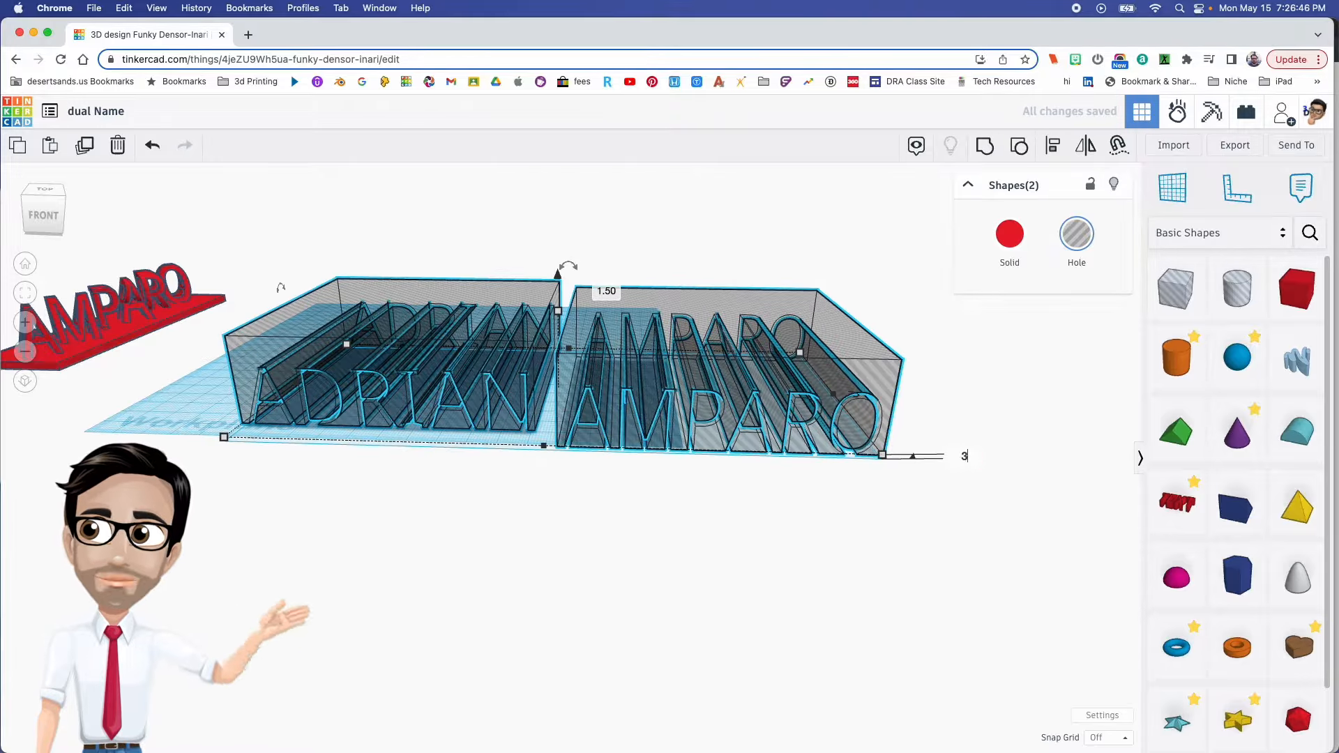
key("Return")
- Separate the two hole blocks, leaving a wide gap between them
left_click(627, 493)
right_click_drag(628, 493, 480, 388)
left_click_drag(490, 340, 315, 349)
left_click_drag(670, 405, 682, 369)
mouse_move(706, 363)
right_mouse_down()
mouse_move(711, 380)
mouse_move(697, 381)
right_mouse_up()
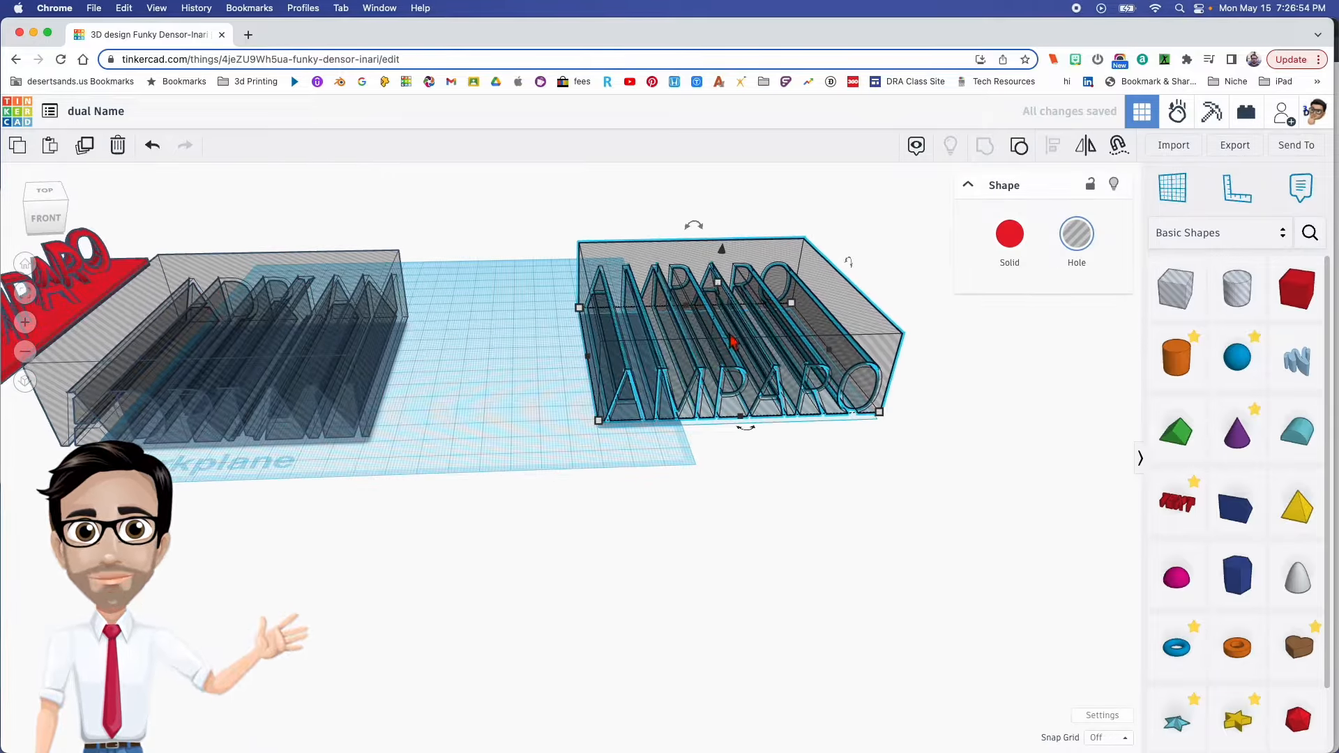
- Rotate the last-name hole block -45° on the workplane and the first-name block by the same angle the opposite way
left_click_drag(745, 428, 858, 420)
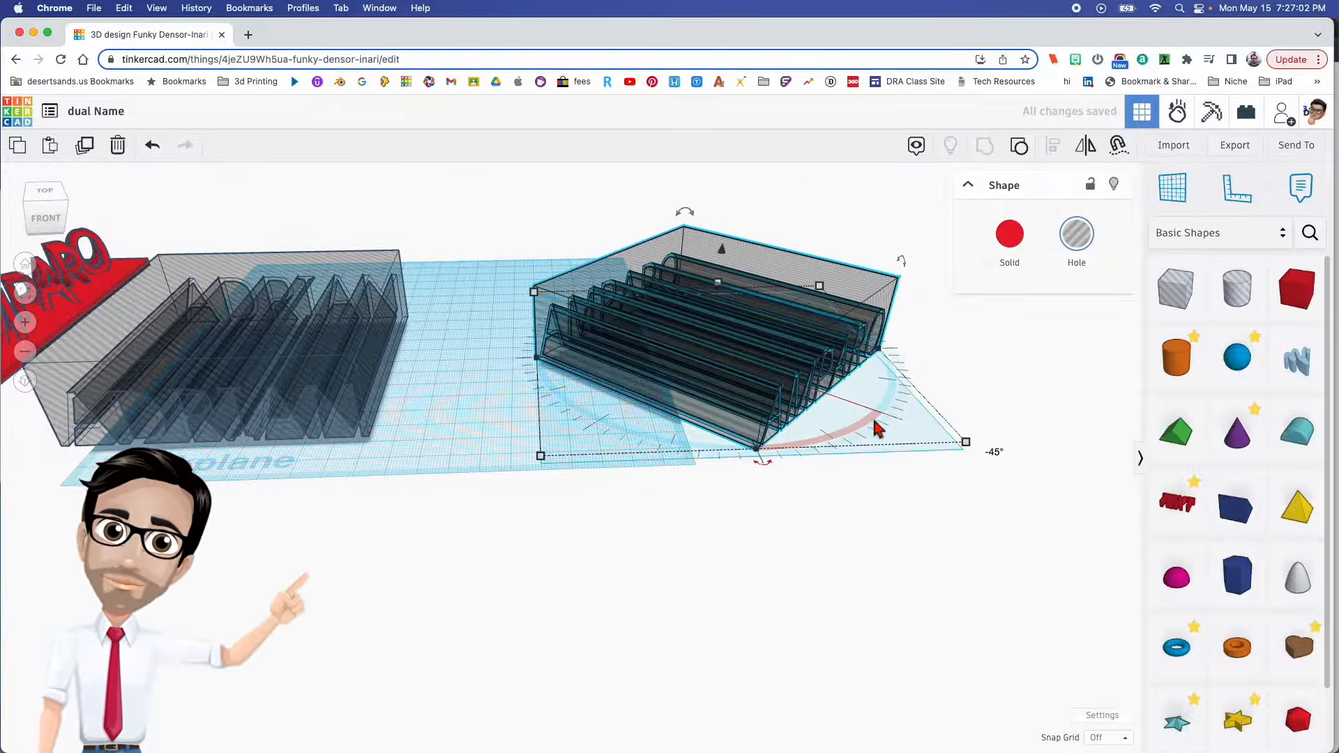
right_click_drag(355, 430, 636, 421)
left_click(488, 384)
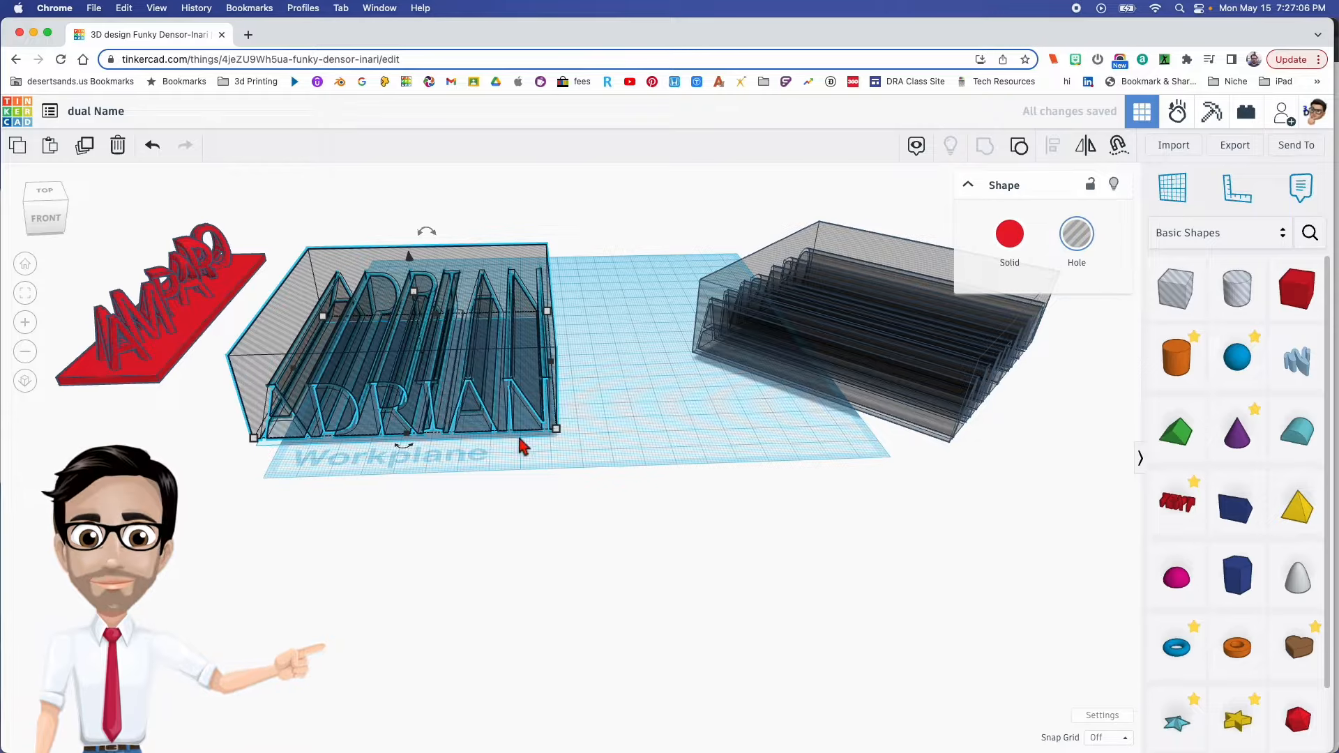
left_click_drag(405, 447, 302, 436)
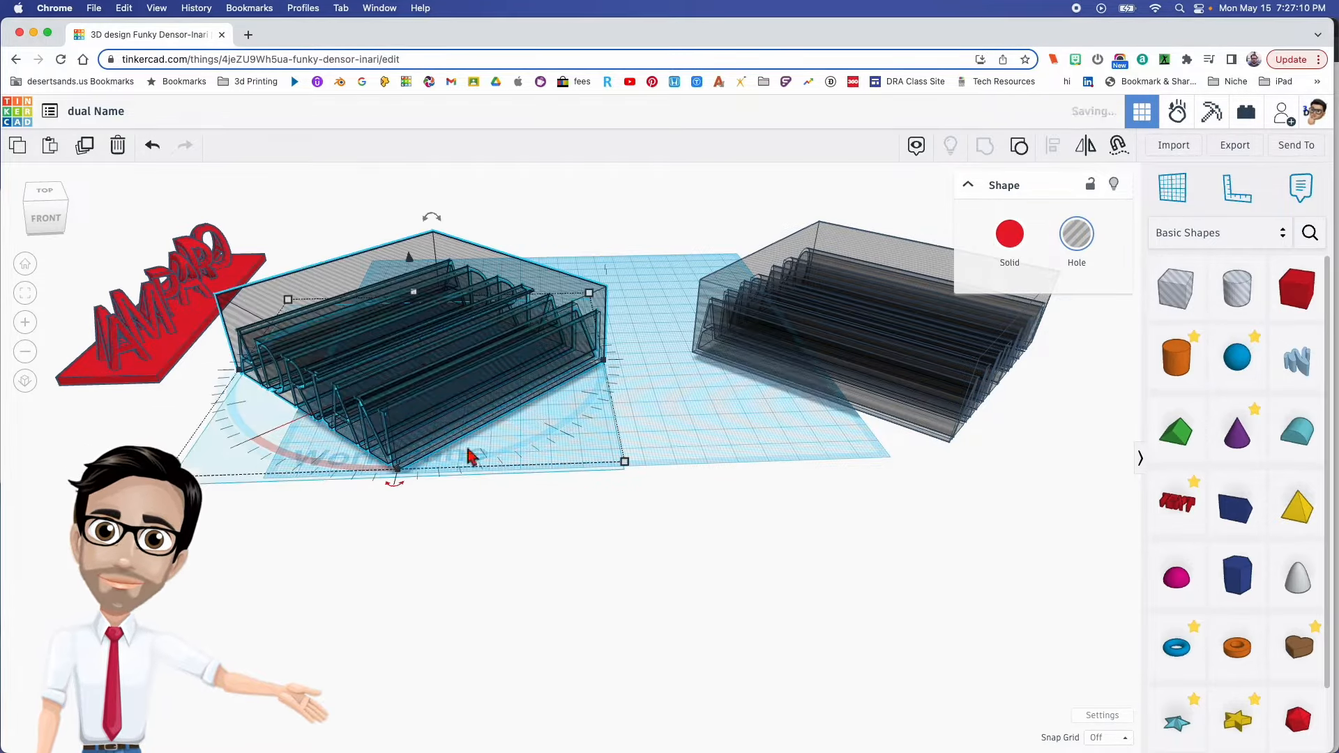
- Shift the rotated first-name block farther from the last-name block to clear the middle of the workplane
middle_click_drag(673, 407, 593, 392)
right_click_drag(603, 392, 634, 408)
left_click(634, 408)
left_click_drag(452, 346, 317, 325)
left_click_drag(731, 311, 791, 286)
left_click(637, 391)
- Place a solid box between the two hole blocks, 60 mm side to side and 160 mm front to back
left_click_drag(1297, 289, 663, 500)
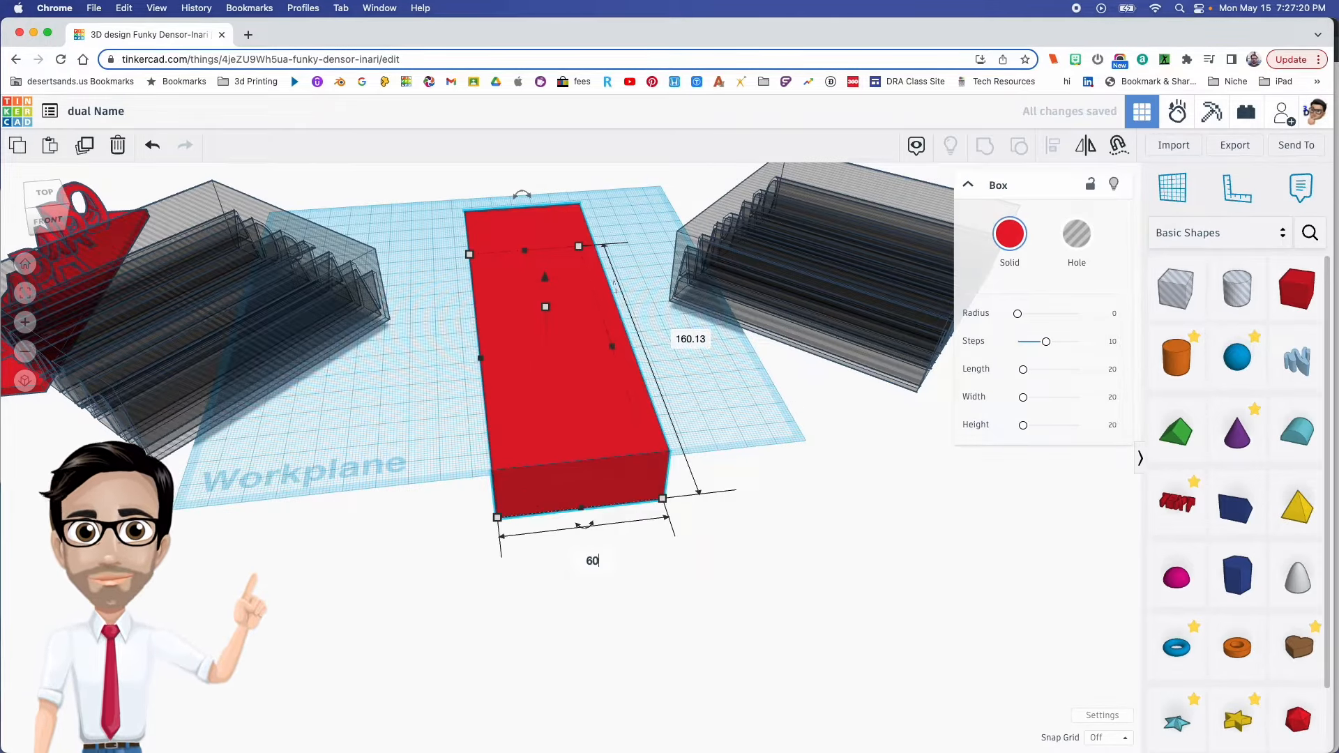
key("Return")
left_click(715, 337)
type("160")
key("Return")
- Set the new central box's height to 30 mm
right_click_drag(741, 427, 714, 366)
mouse_move(564, 309)
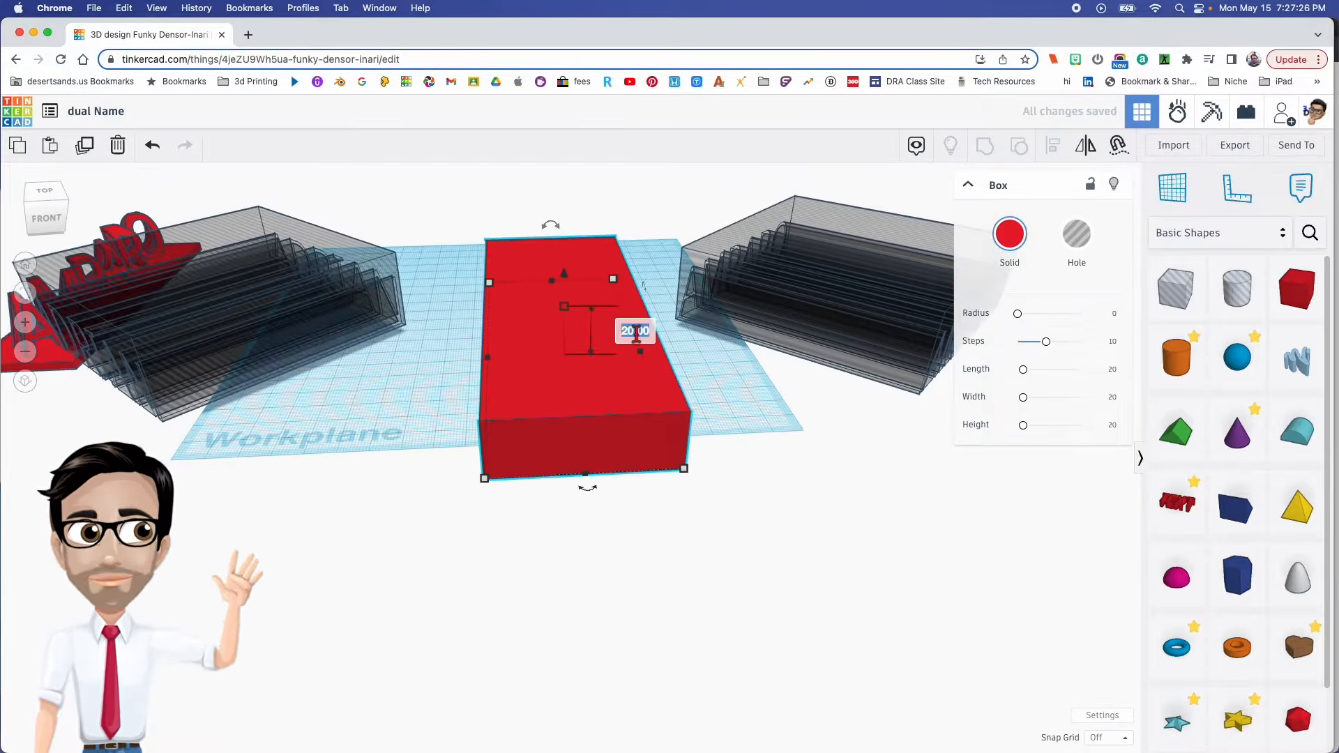
type("30")
key("Return")
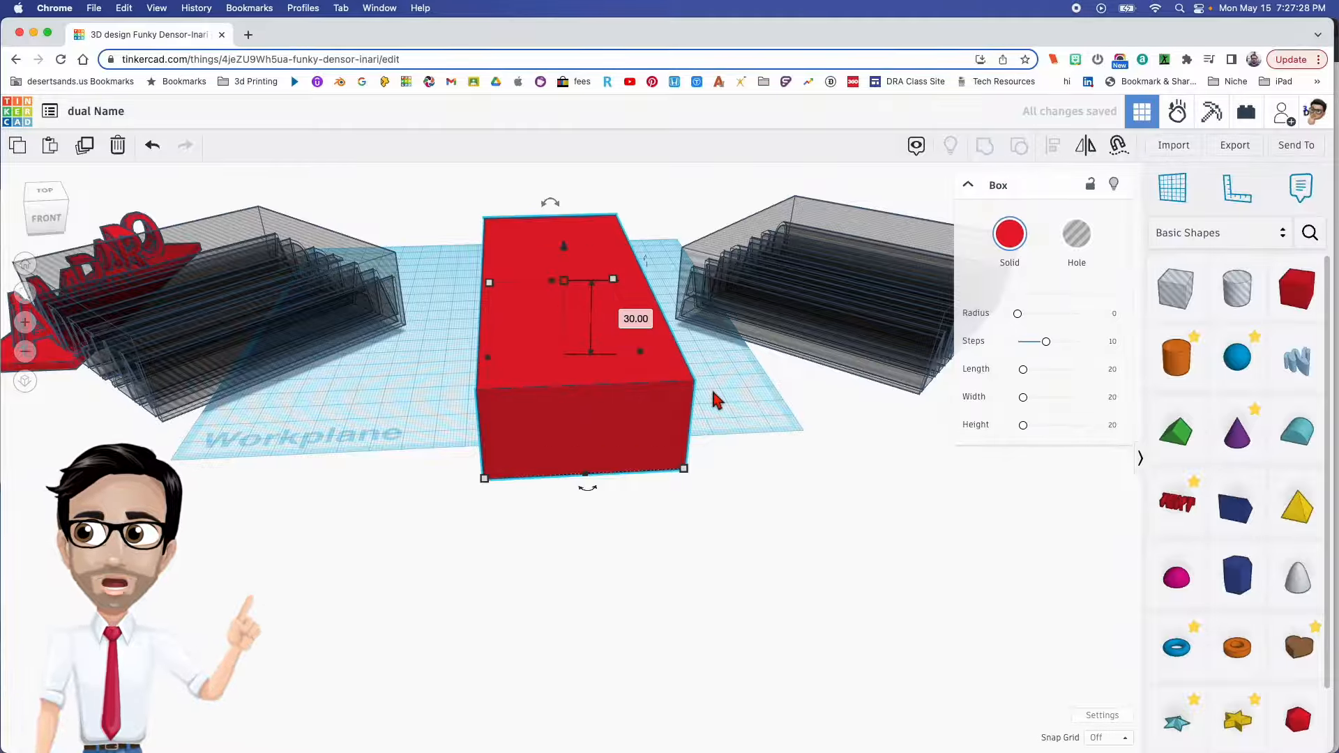
- Center the two name hole blocks and the solid box on one another in both horizontal directions
right_click_drag(718, 398, 666, 438)
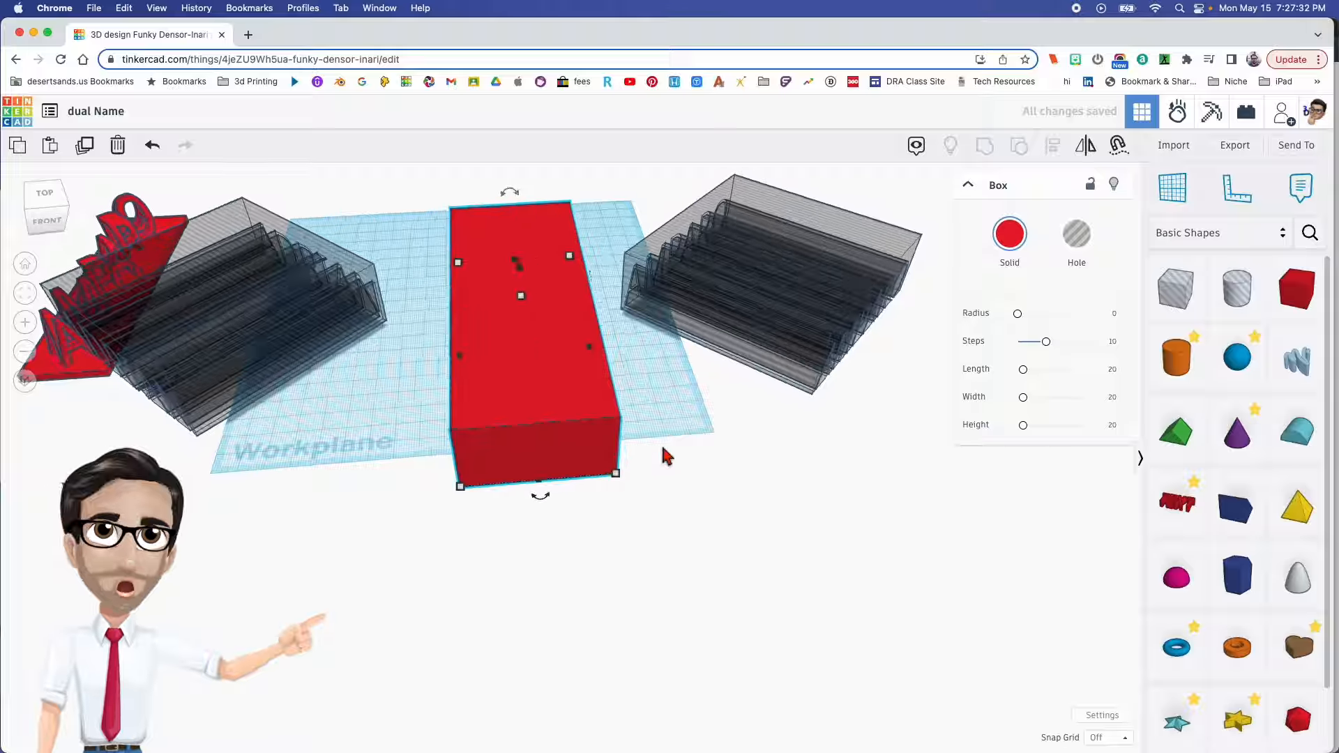
left_click_drag(252, 285, 304, 314)
left_click_drag(758, 311, 743, 341)
left_click_drag(754, 496, 351, 278)
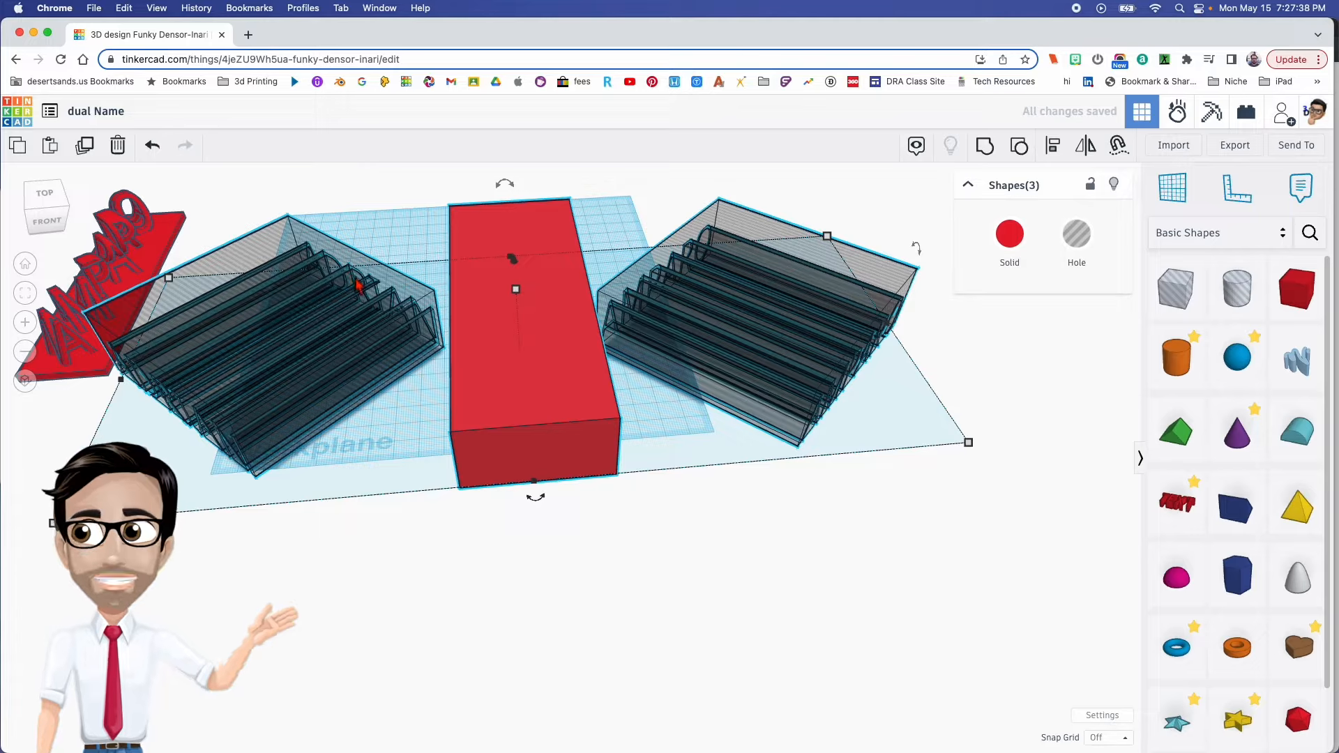
key("l")
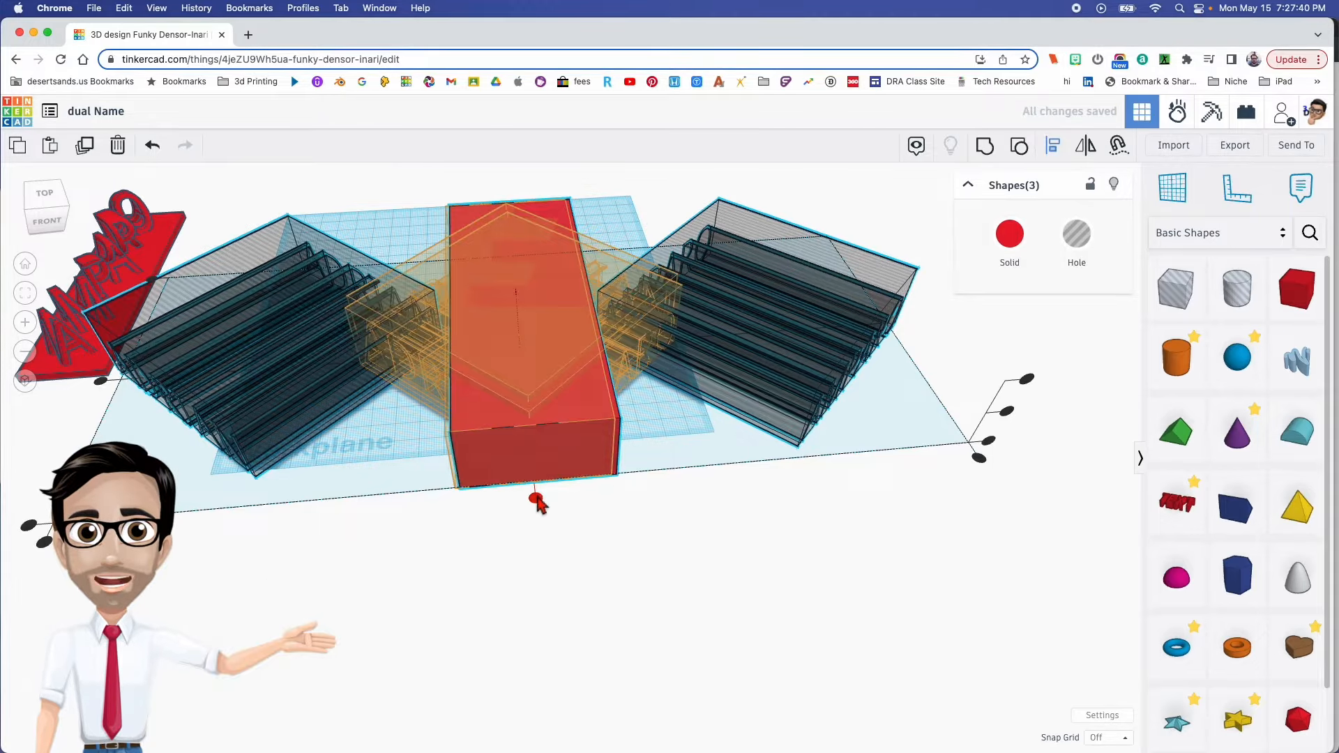
left_click(536, 497)
left_click(345, 362)
right_click_drag(346, 363, 506, 355)
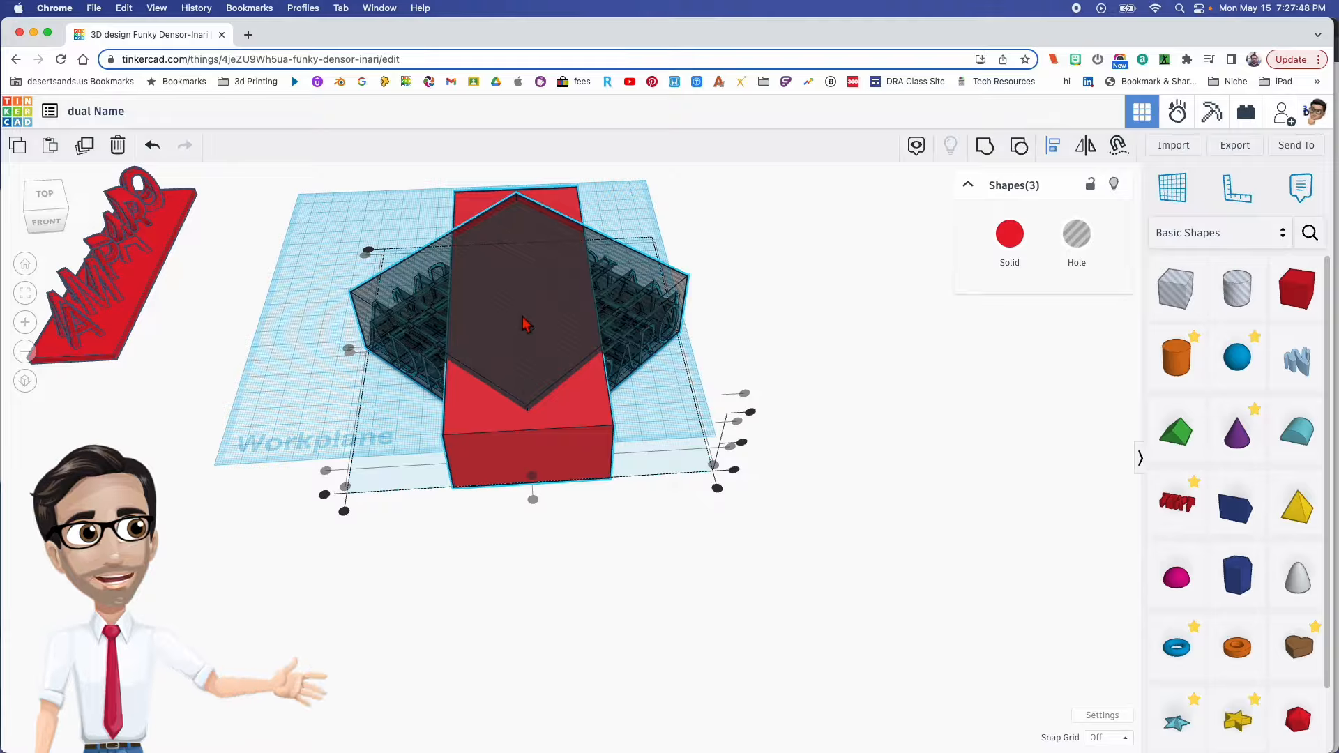
scroll(586, 371, "down", 3)
left_click(643, 391)
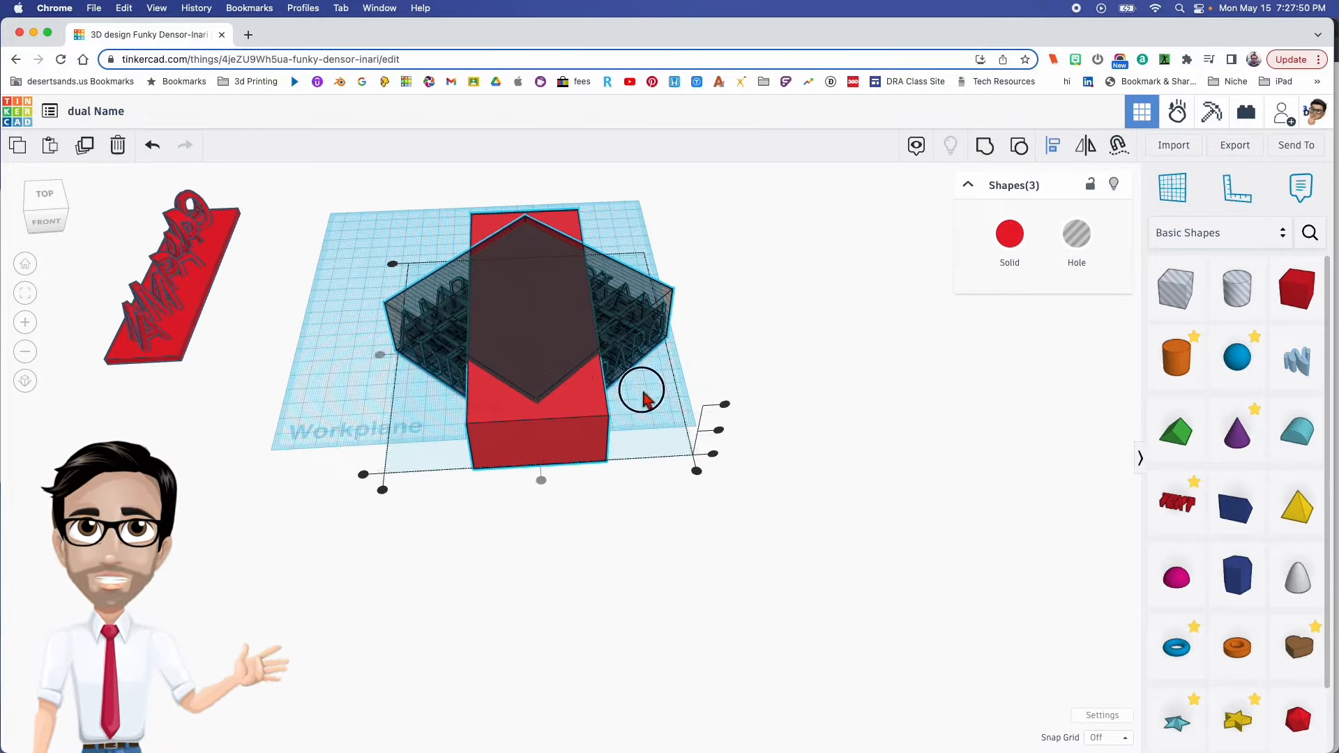
left_click_drag(613, 383, 646, 448)
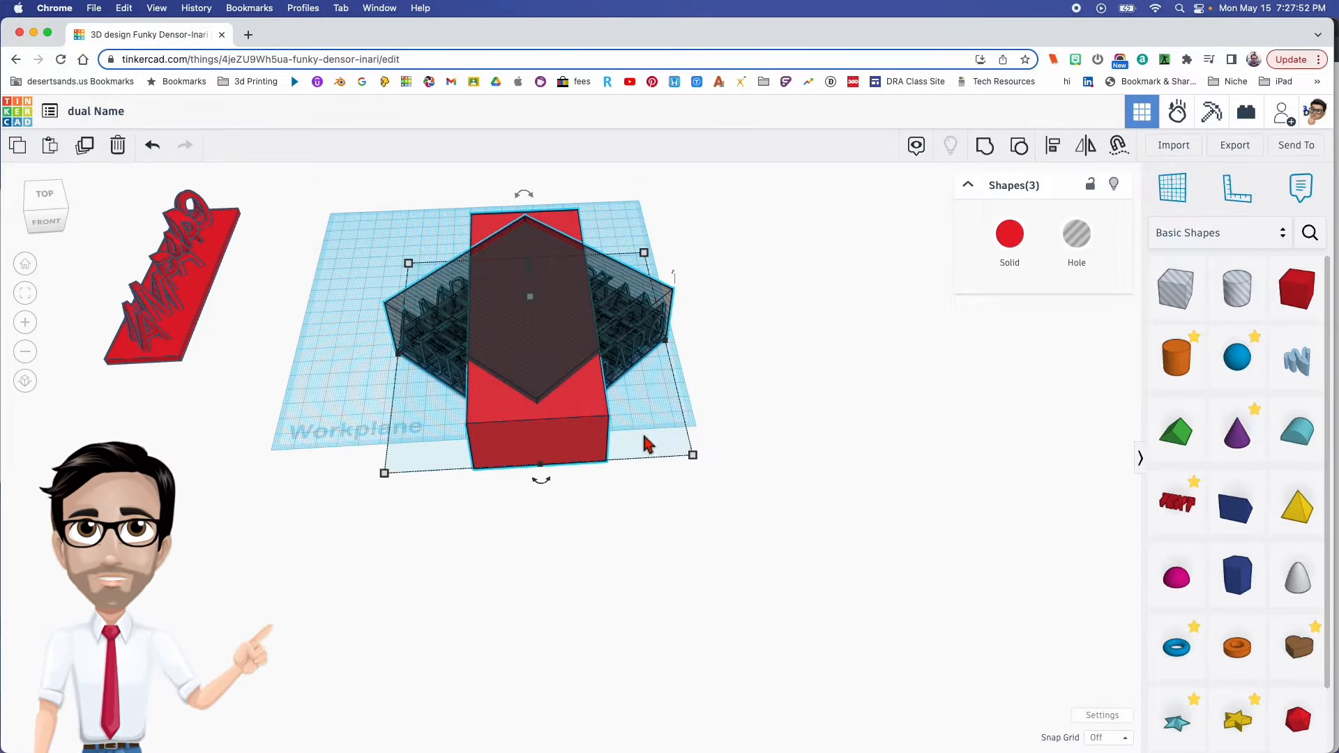
- Group the solid box with the two crossed hole blocks to carve both names out of it
key("super+g")
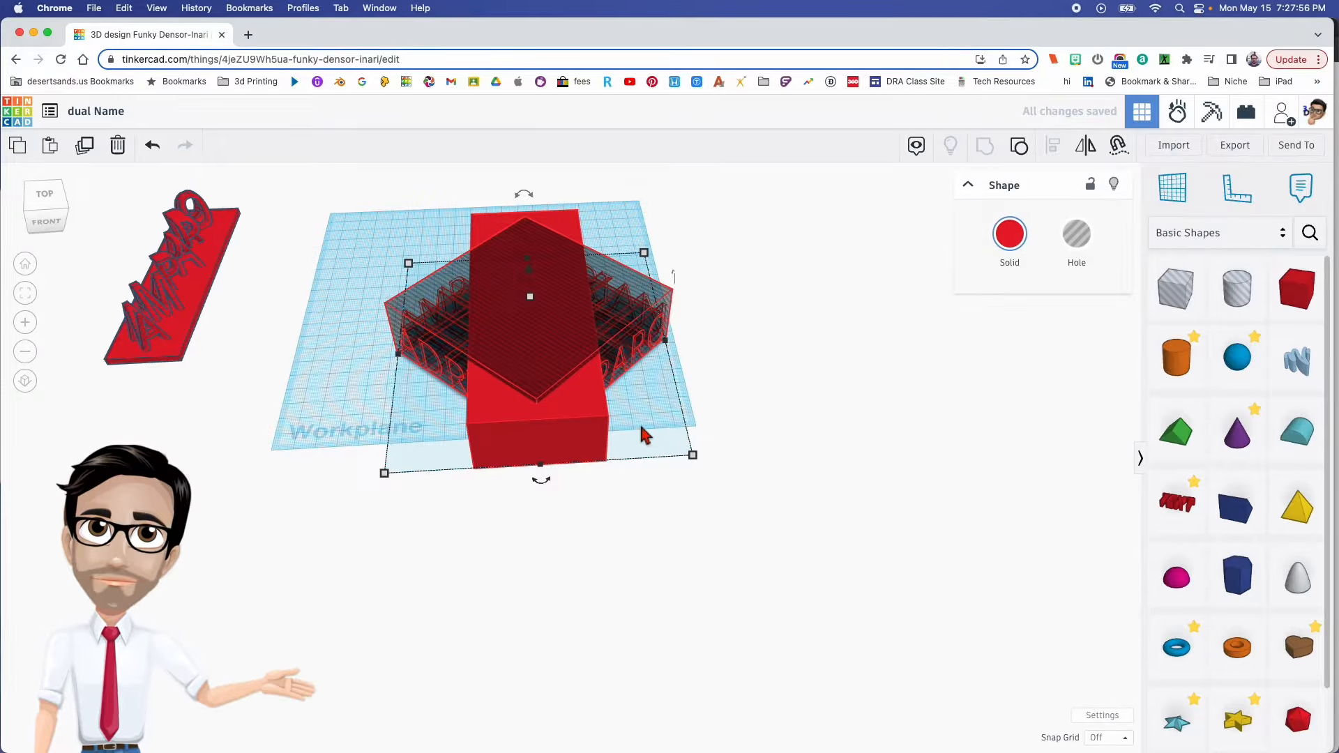
scroll(640, 427, "up", 3)
right_click_drag(632, 393, 605, 416)
left_click(680, 453)
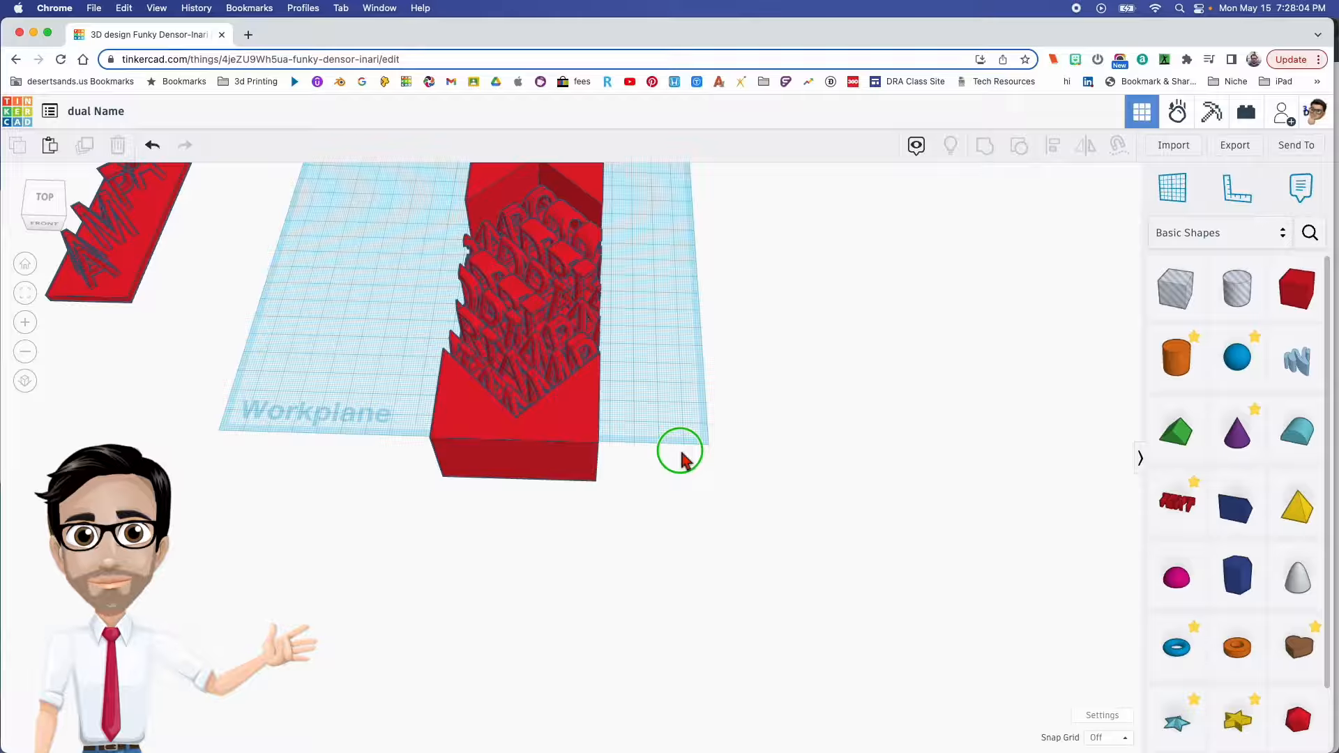
- Place a hole box beside the carved block, enlarge it beyond the block's height and raise it slightly above the workplane to spare the base
left_click_drag(1174, 301, 650, 461)
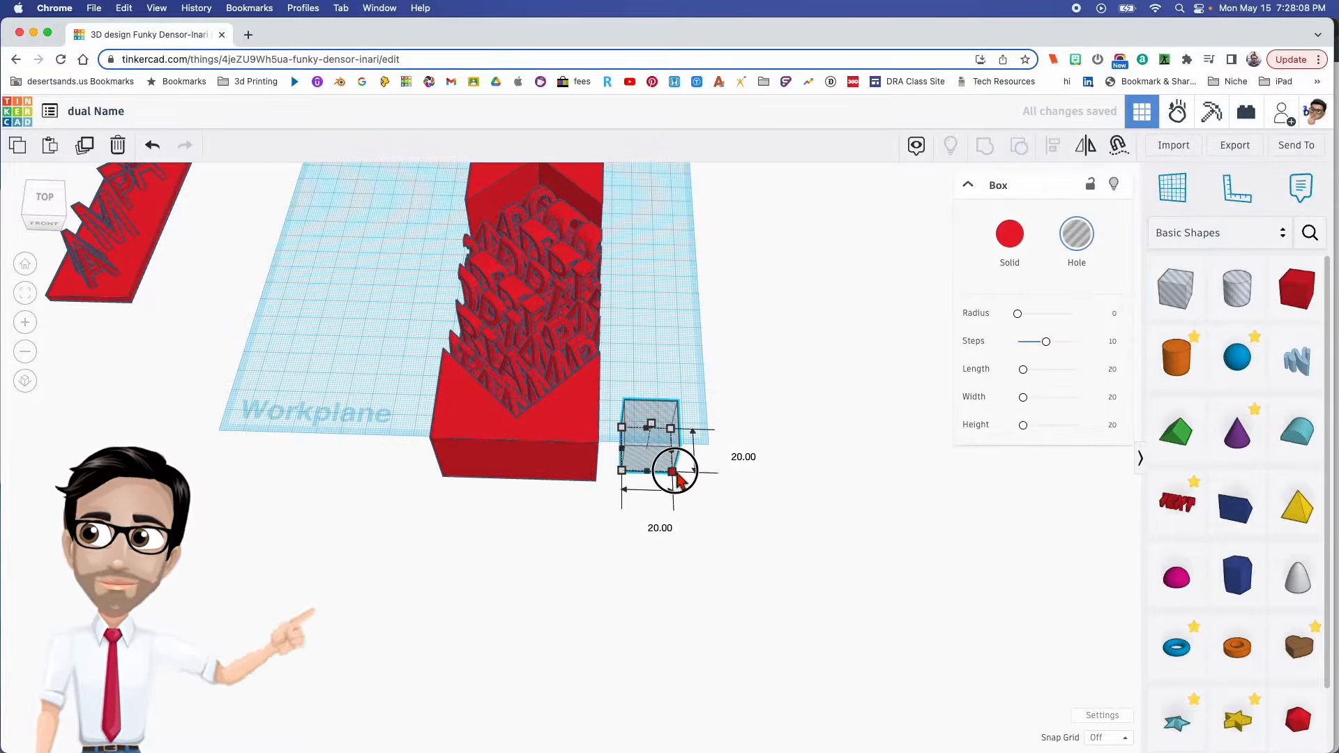
left_click_drag(675, 479, 772, 562)
right_click_drag(740, 498, 666, 432)
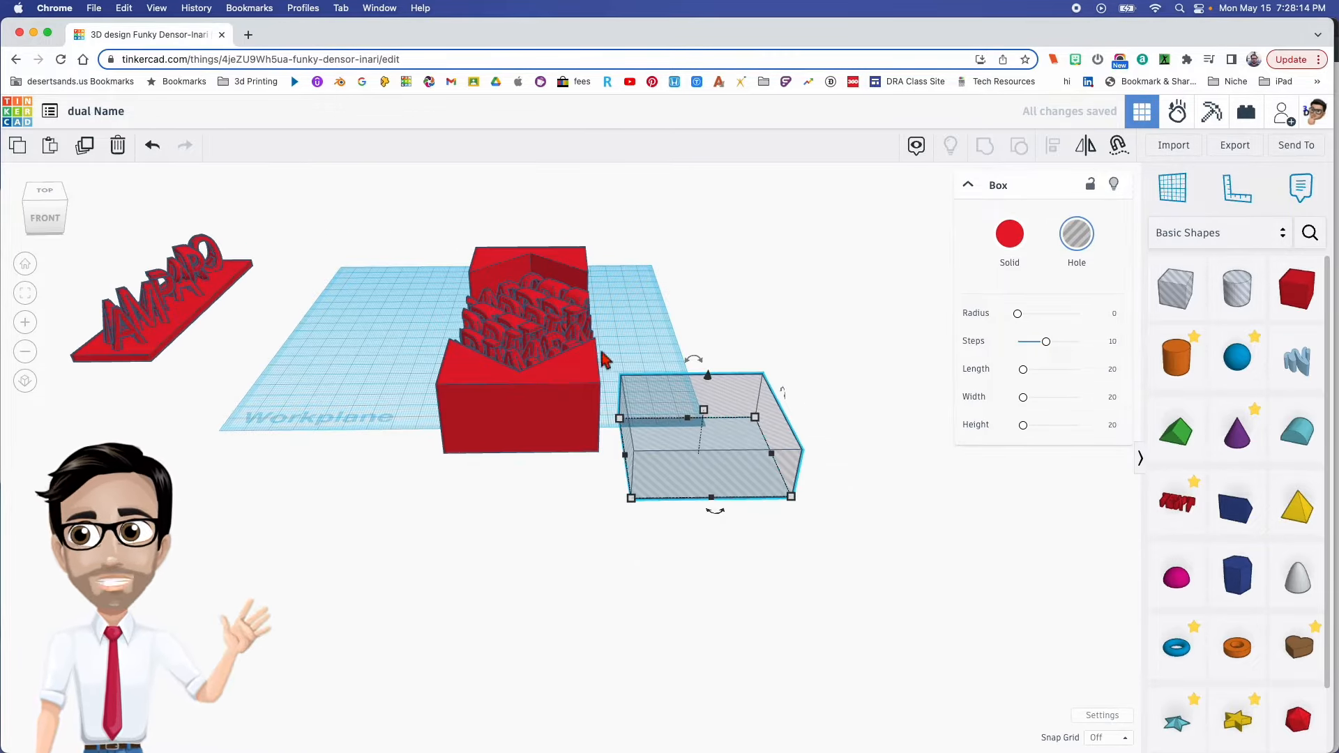
left_click_drag(706, 410, 694, 382)
right_click_drag(589, 363, 733, 495)
left_click_drag(729, 495, 708, 465)
right_click_drag(671, 475, 664, 374)
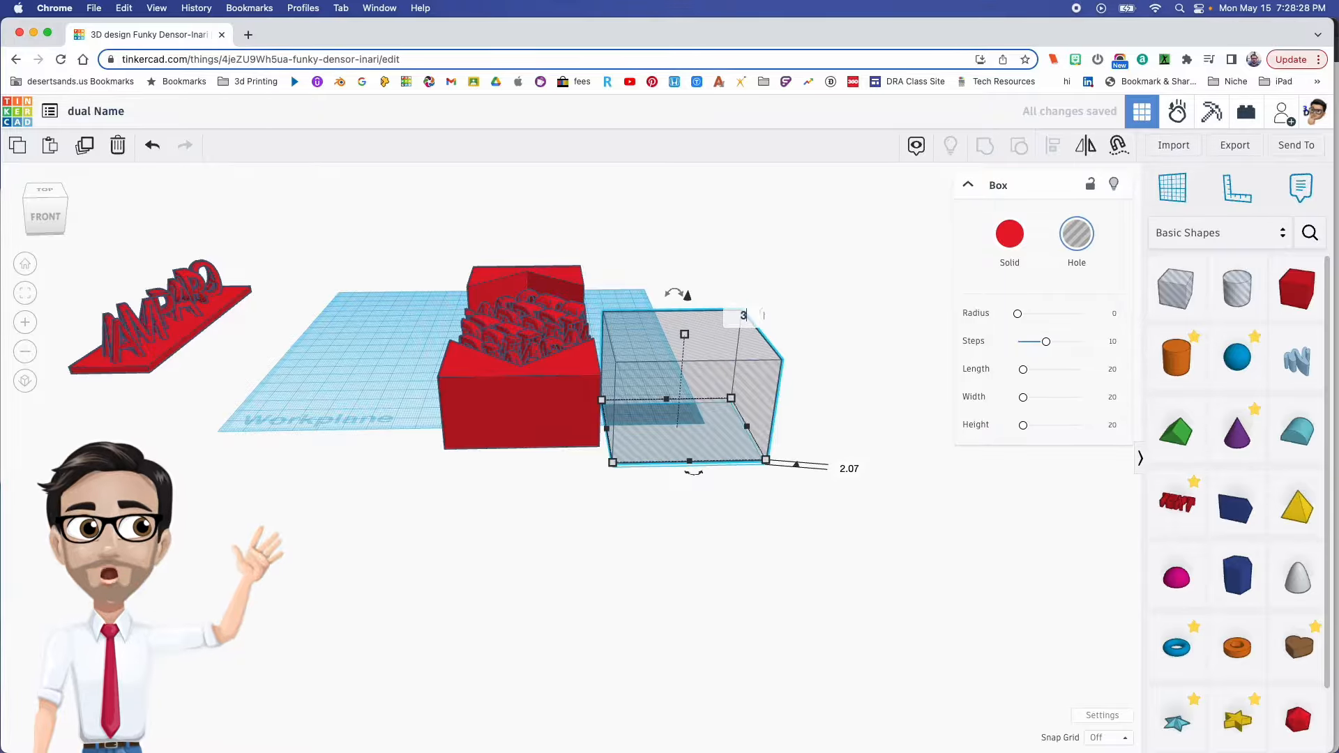
- Rotate the hole box parallel to the diagonal cut and fit it over the leftover solid corner, right up to the front letters
right_click_drag(700, 391, 707, 473)
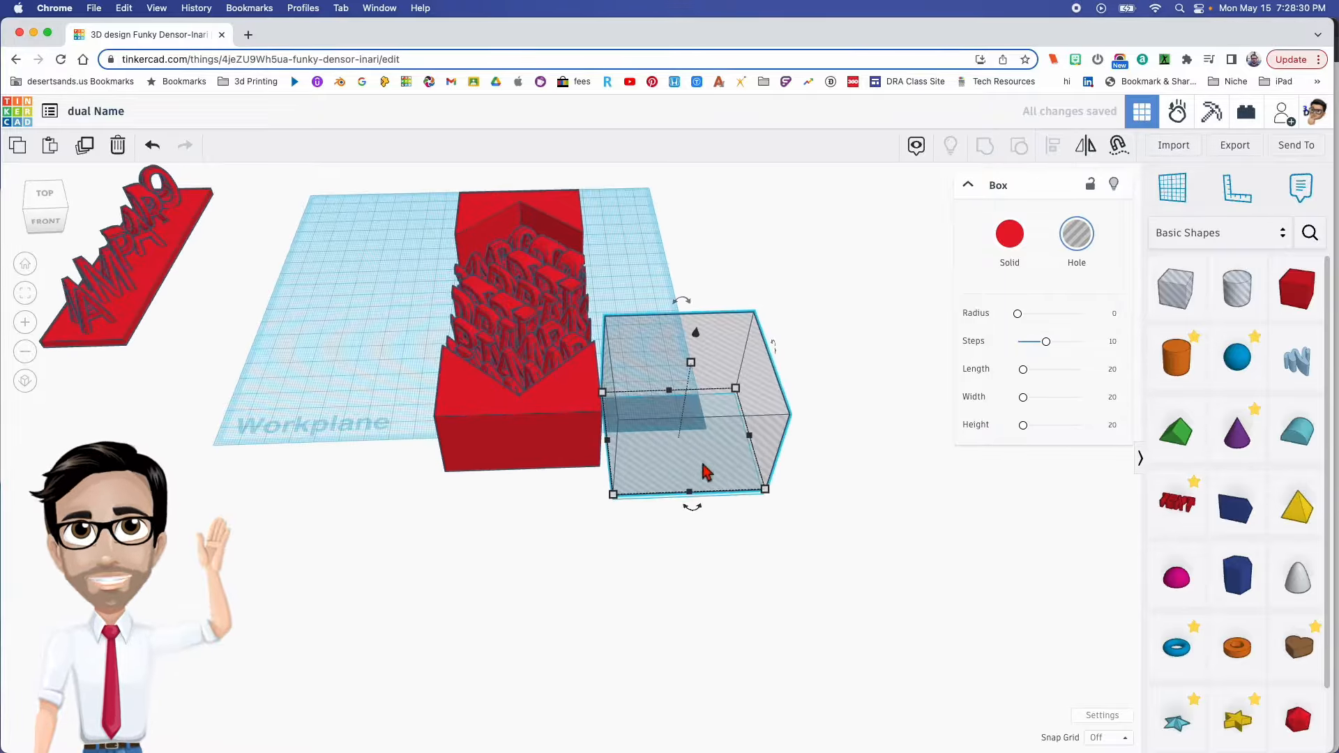
left_click_drag(703, 516, 612, 499)
right_click_drag(612, 499, 675, 482)
left_click_drag(669, 389, 651, 453)
scroll(645, 464, "up", 5)
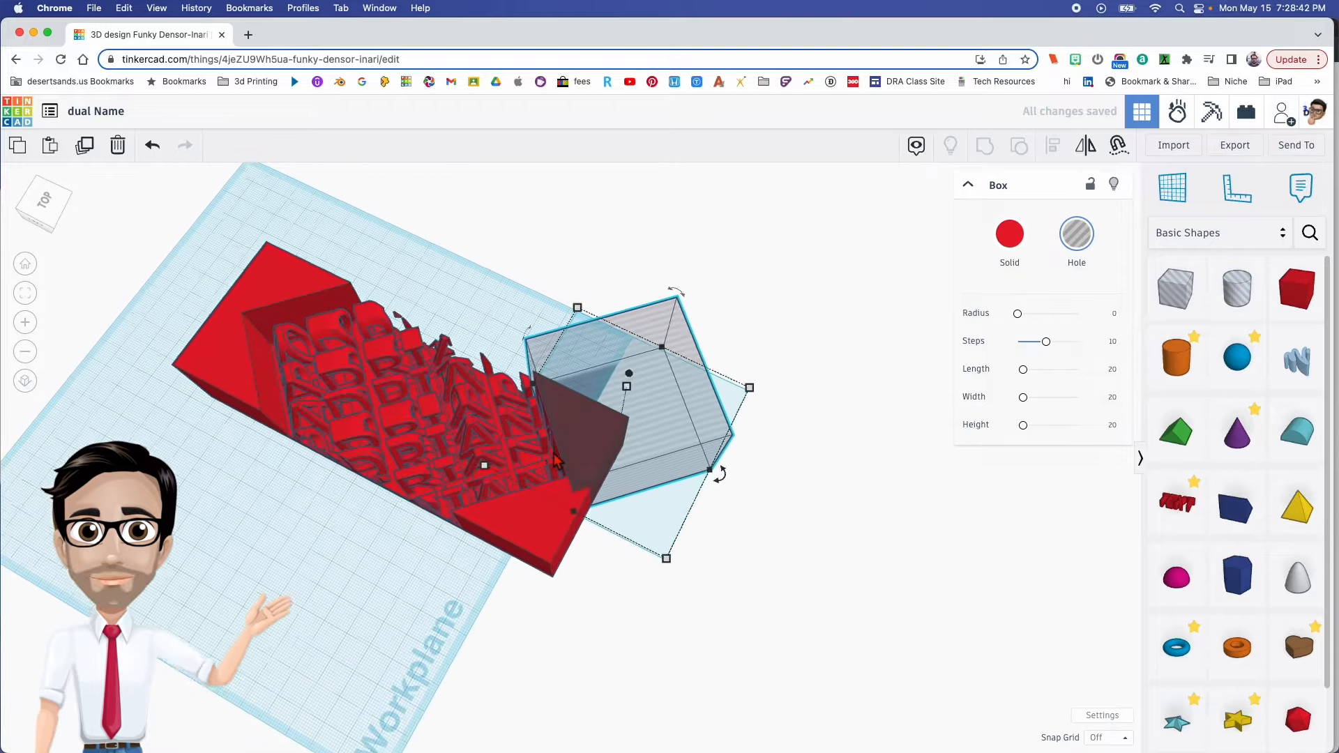
right_click_drag(633, 477, 592, 475)
left_click_drag(758, 497, 753, 500)
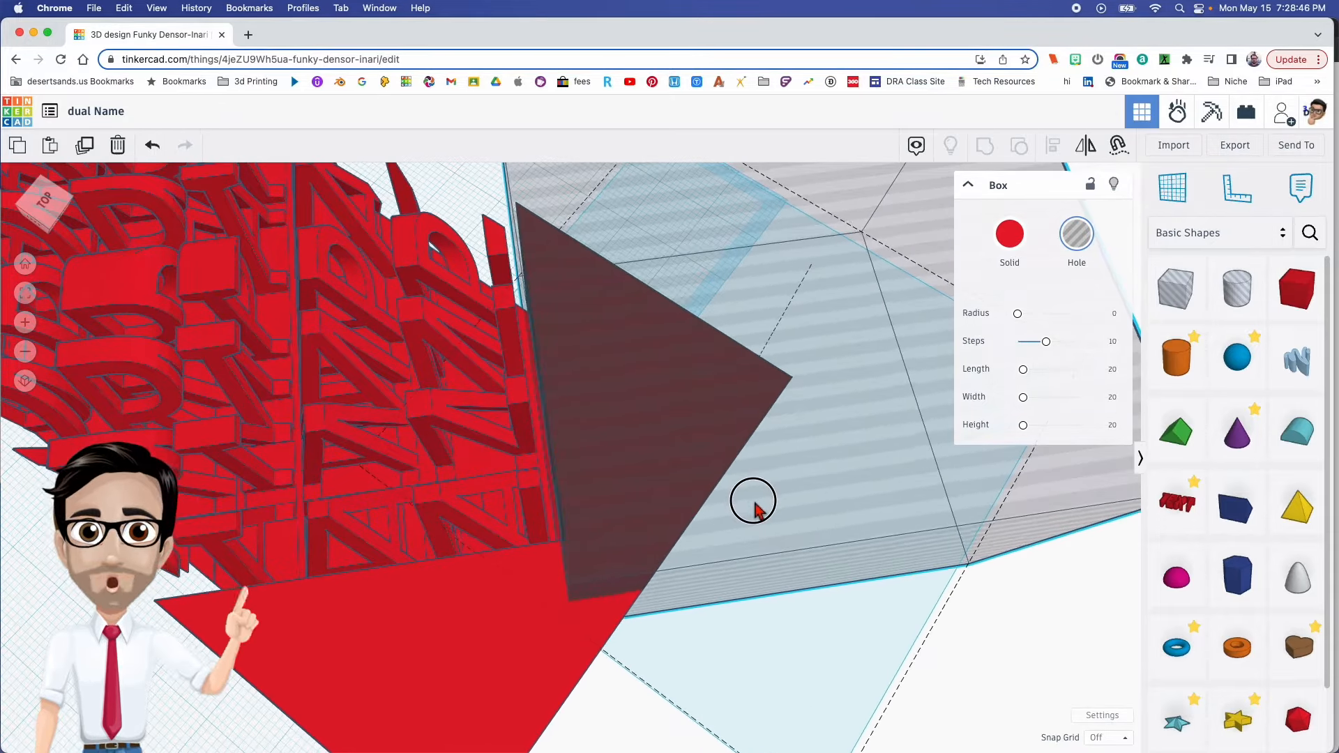
scroll(756, 514, "down", 5)
right_click_drag(837, 496, 801, 535)
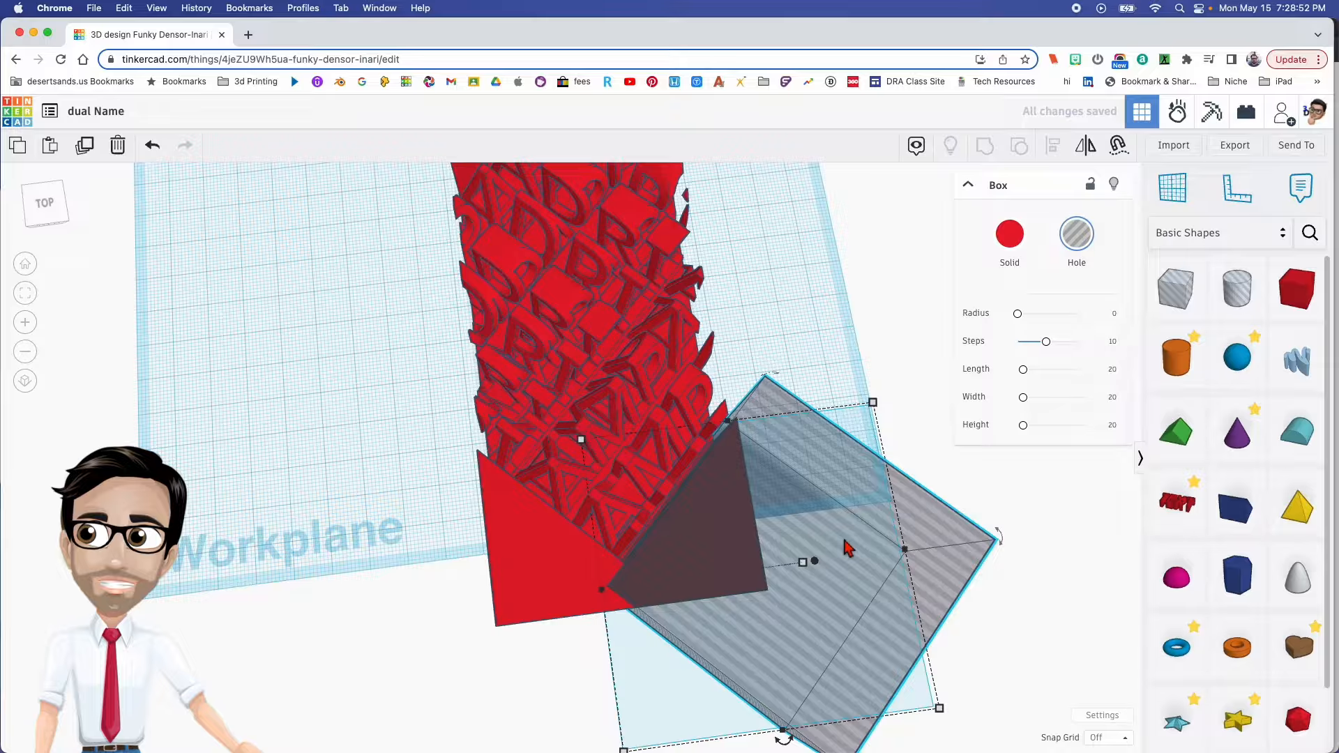
- Position a duplicate of the hole box over the other half of the same solid end and nudge it clear of the letters
left_click_drag(848, 549, 519, 551)
right_click_drag(530, 547, 597, 579)
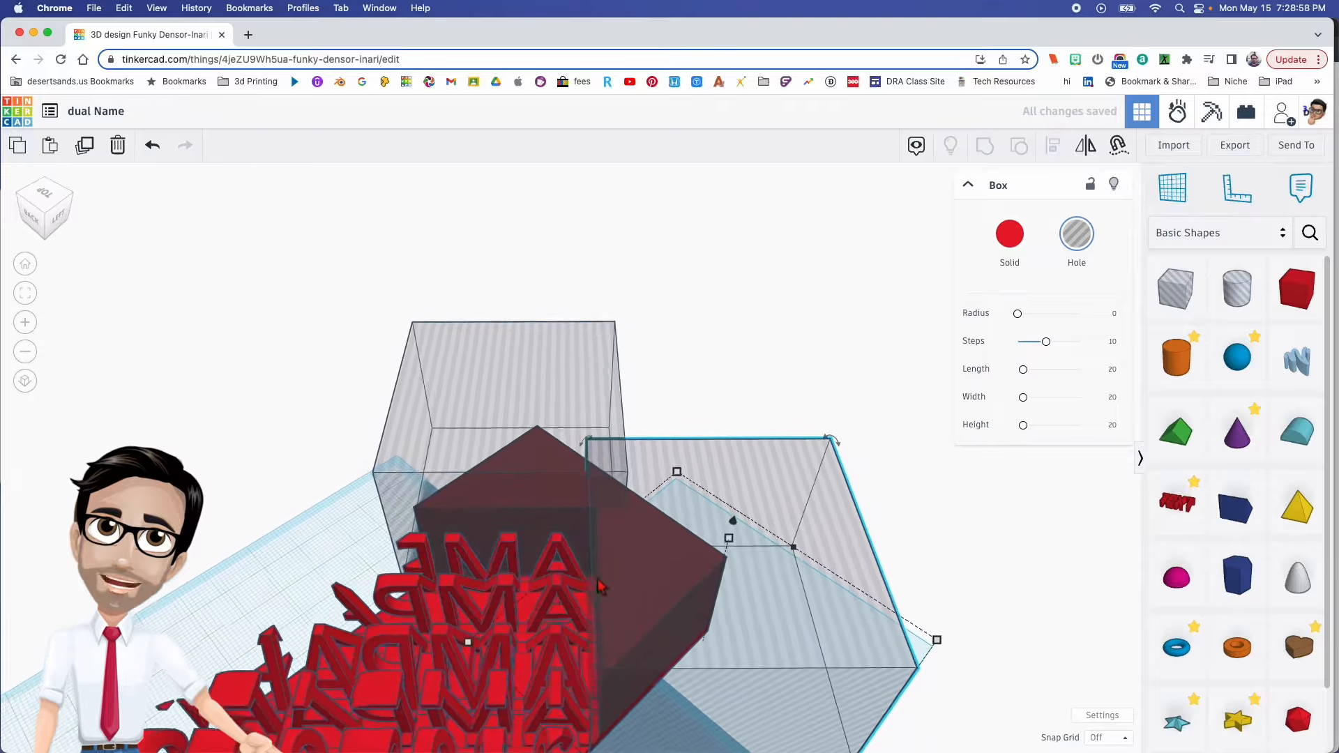
scroll(576, 604, "up", 3)
scroll(576, 604, "up", 3)
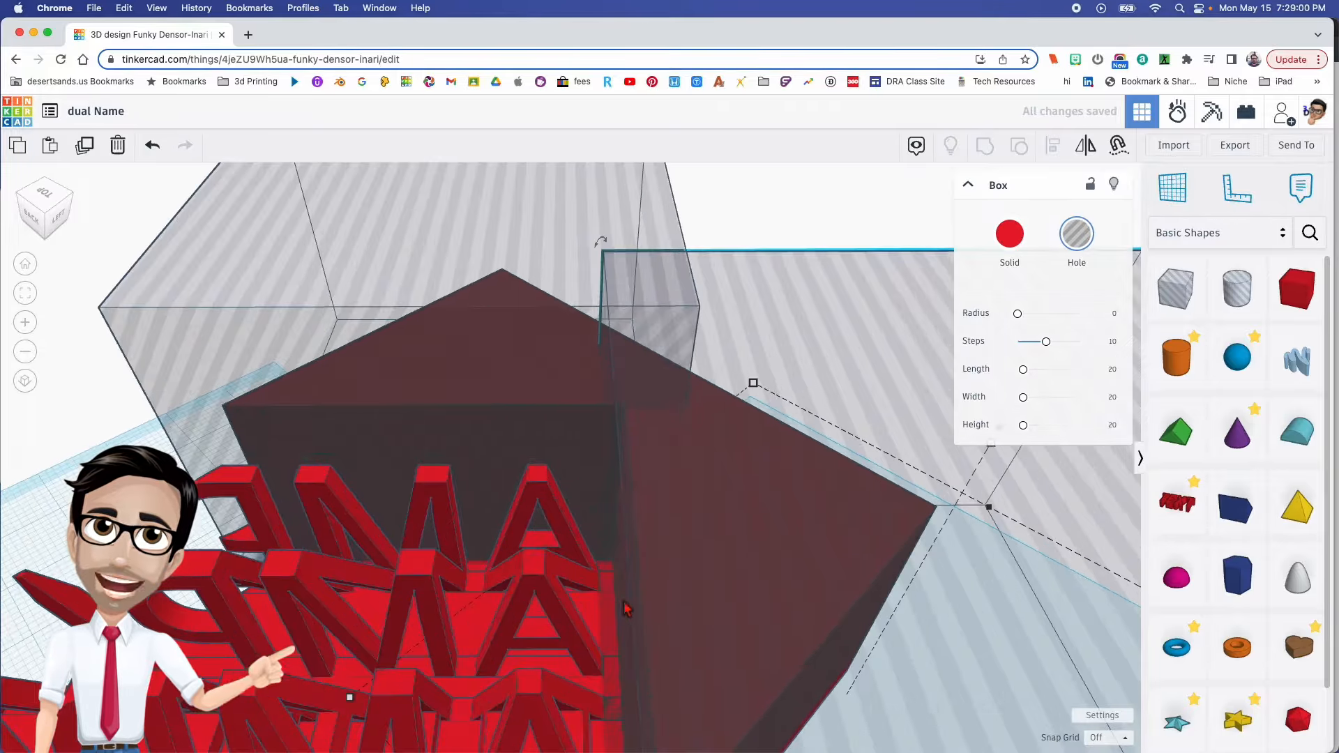
left_click_drag(703, 598, 707, 600)
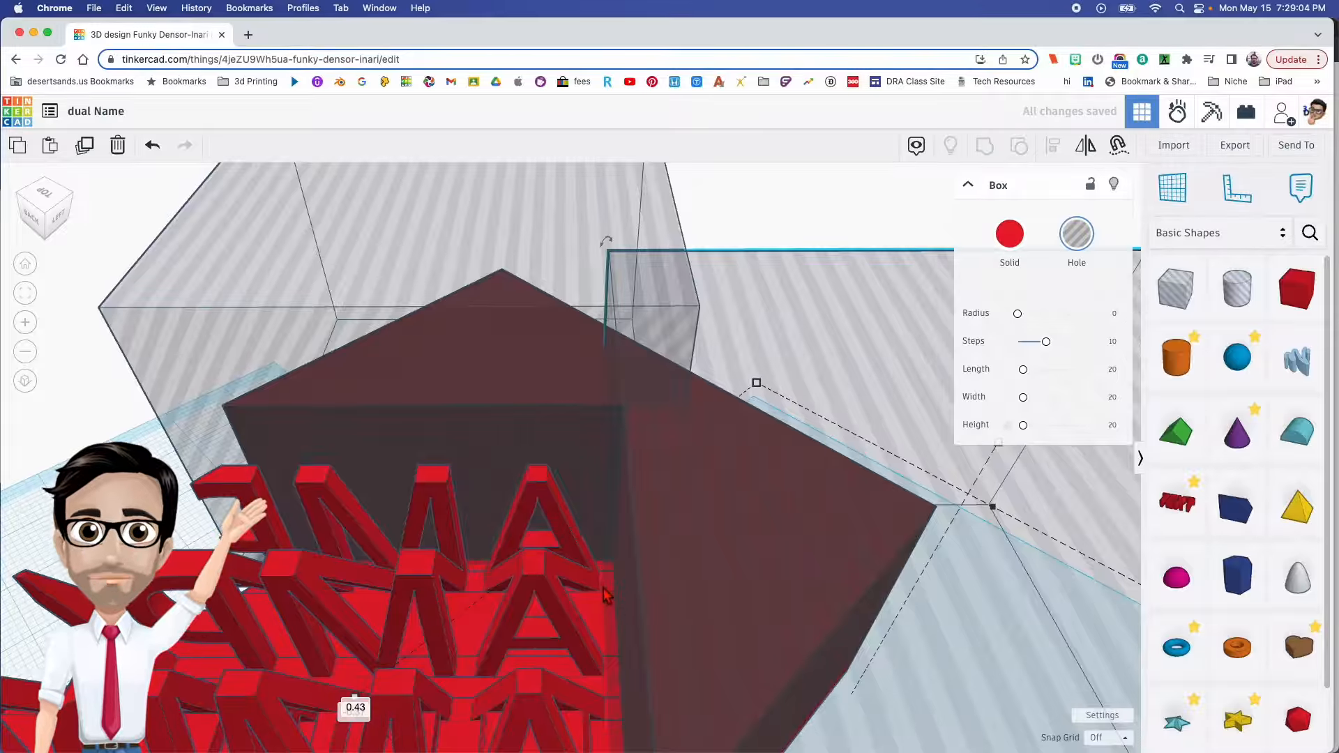
scroll(753, 645, "down", 3)
right_click_drag(747, 637, 829, 426)
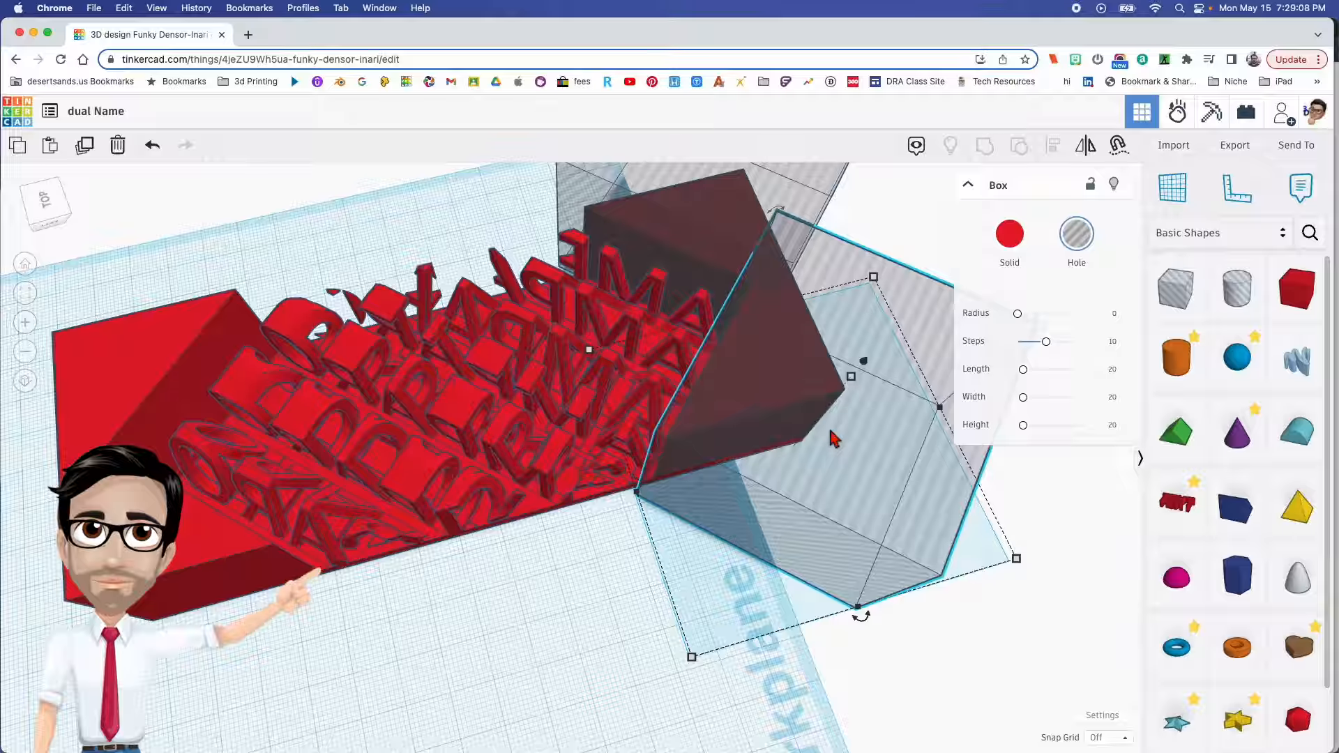
- Duplicate both hole boxes to the opposite solid end and adjust them to sit against the last letters without cutting them
left_click(774, 227, "shift")
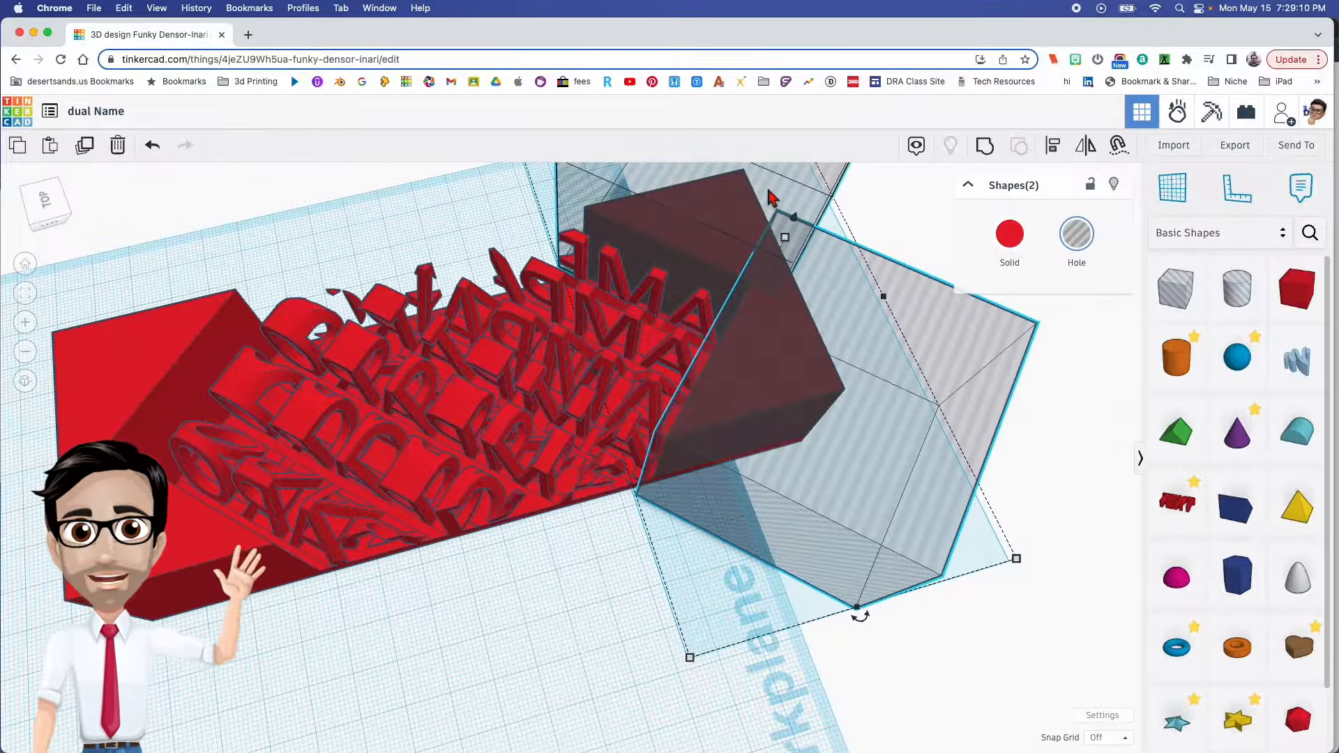
left_click_drag(983, 617, 69, 471)
right_click_drag(69, 471, 540, 344)
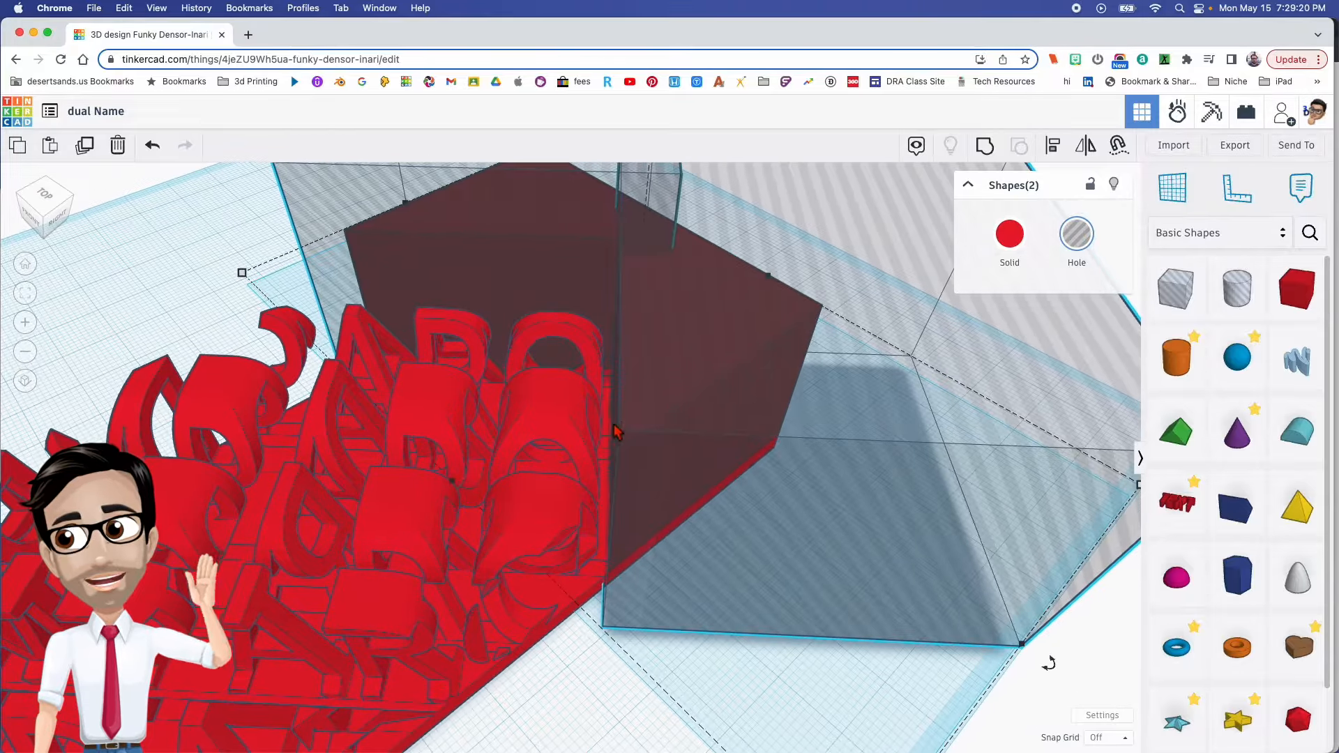
right_click_drag(622, 461, 655, 399)
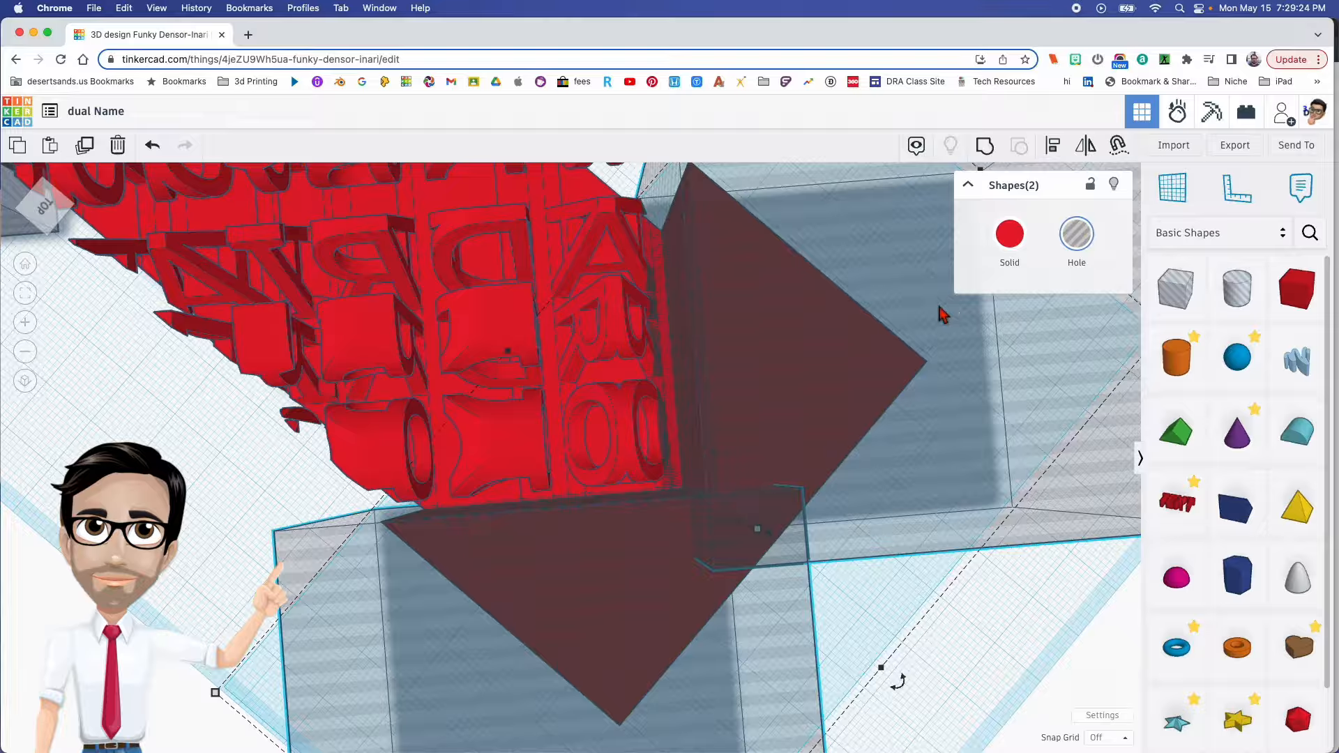
left_click(1027, 648)
left_click_drag(968, 447, 987, 434)
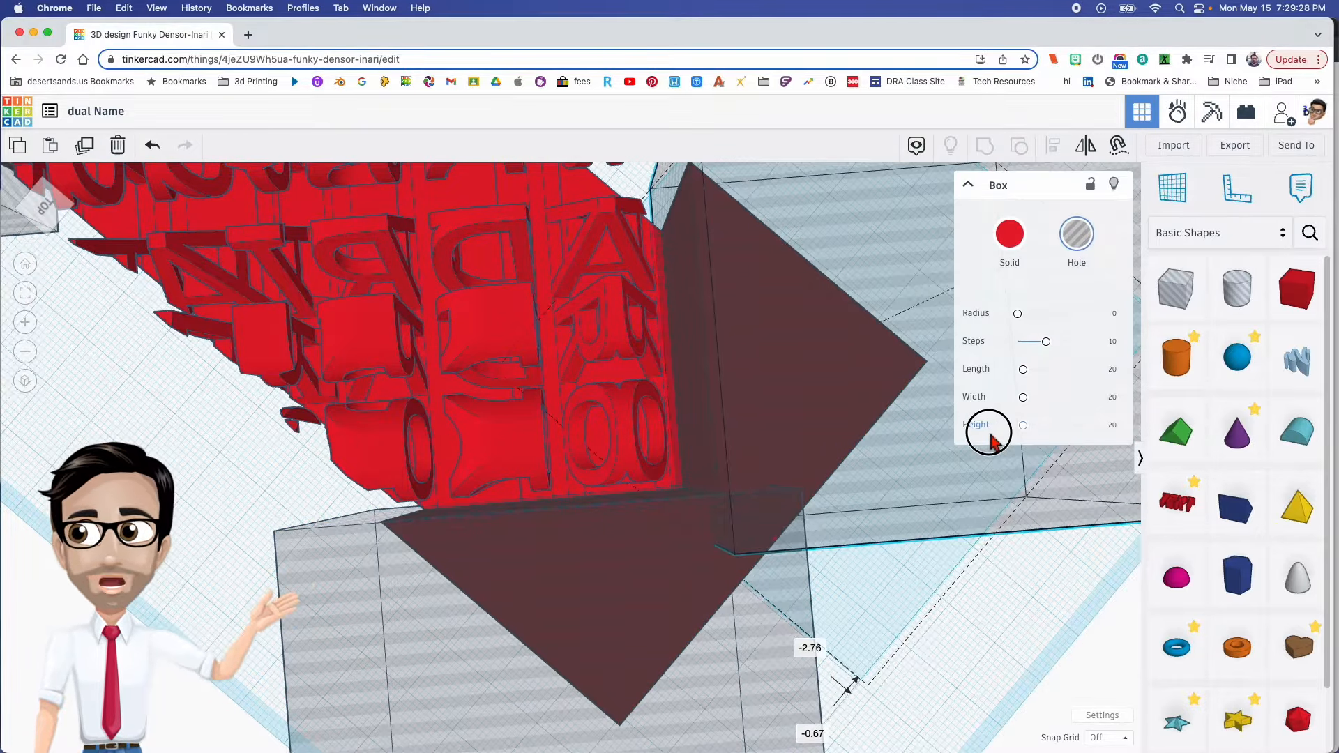
scroll(837, 466, "down", 5)
right_click_drag(836, 467, 793, 377)
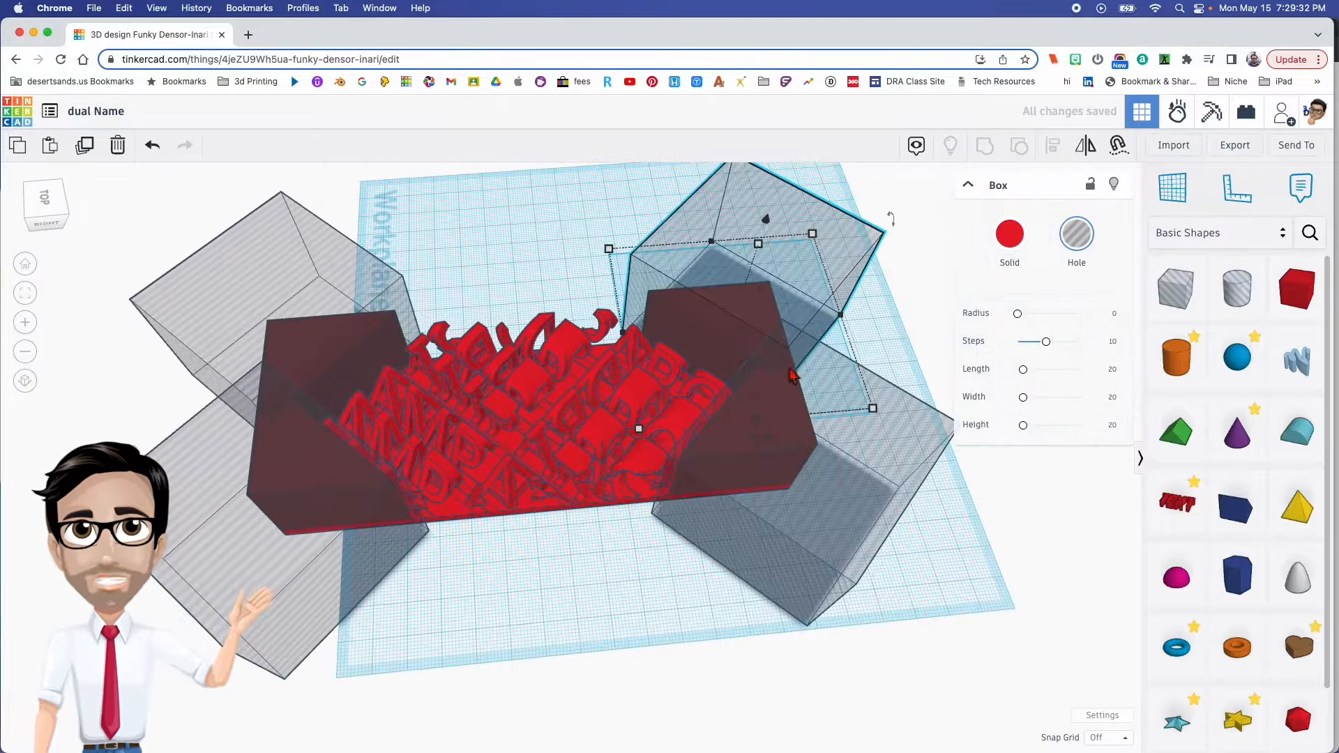
- Copy one of the hole boxes and move the spare away from the carved block
left_click(628, 192)
left_click(719, 213)
left_click_drag(722, 218, 527, 112)
- Try to group the carved block with the hole boxes at its ends, and undo the grouping
scroll(589, 377, "down", 2)
right_click_drag(584, 544, 592, 562)
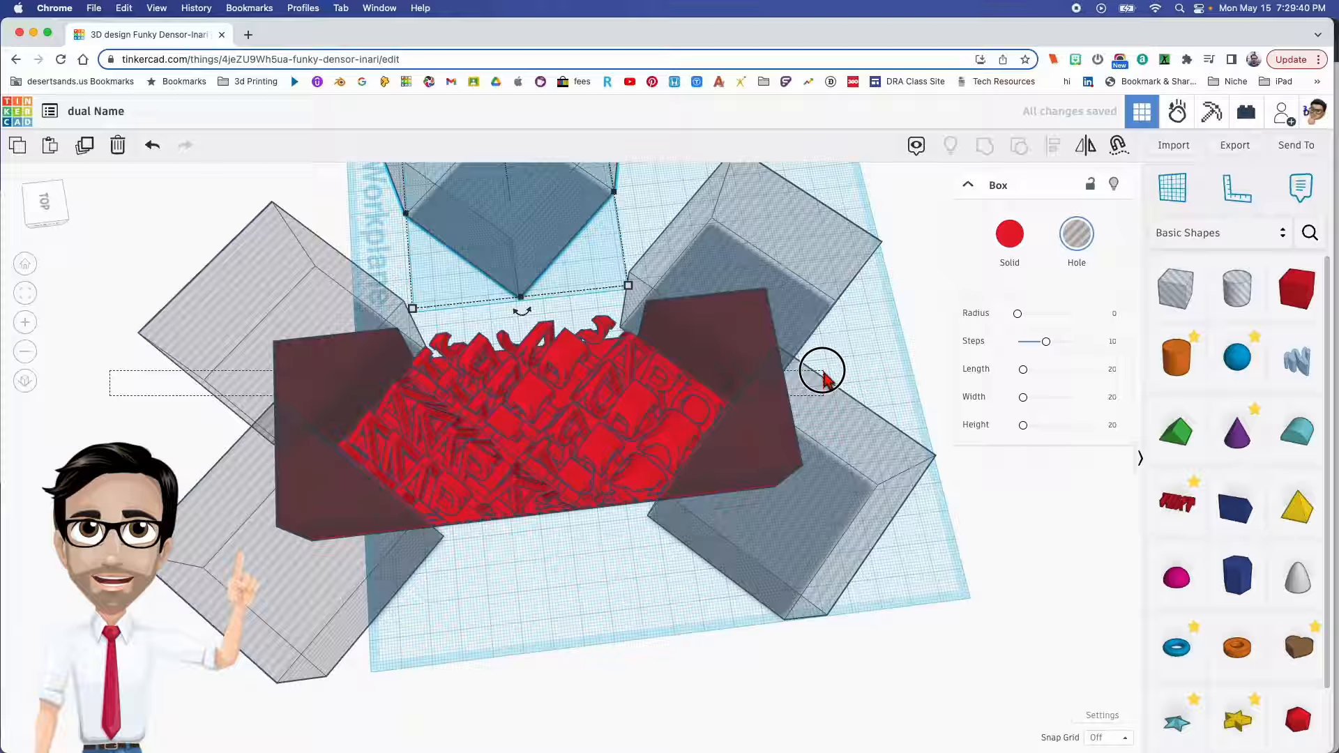
left_click_drag(825, 372, 823, 374)
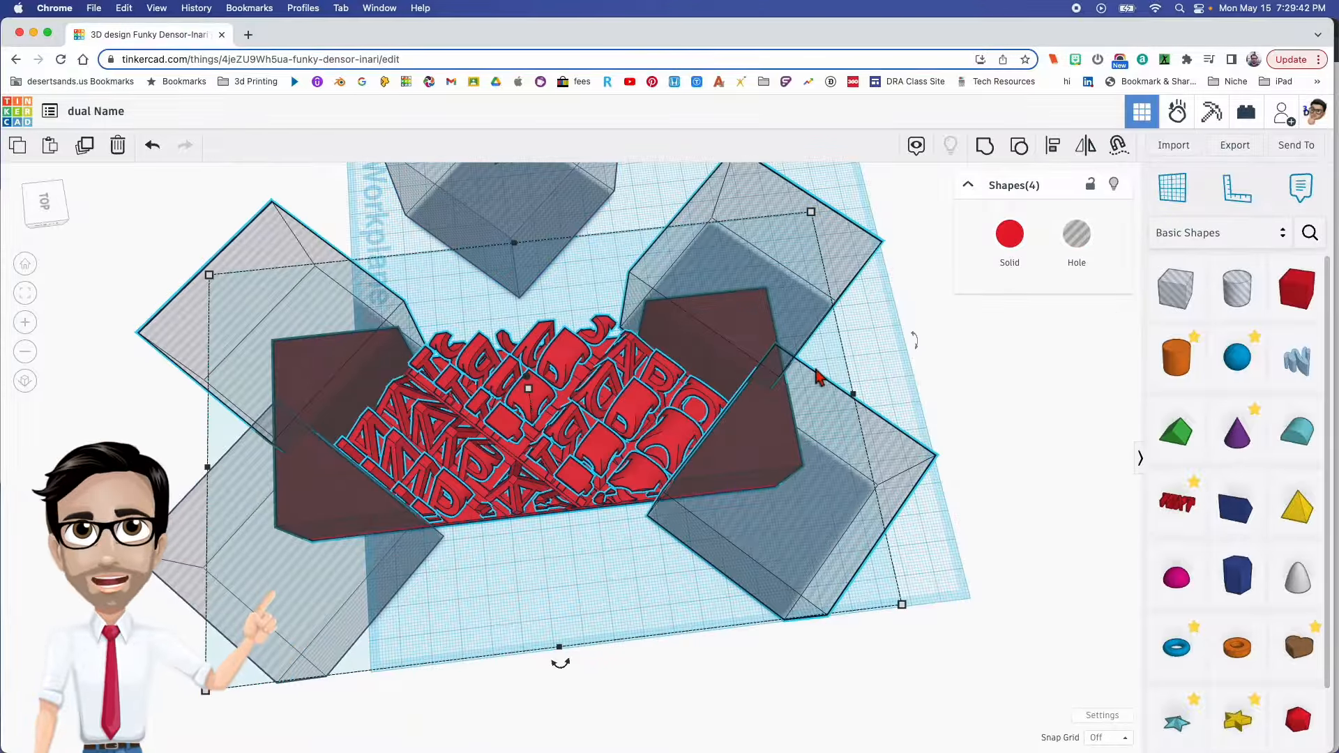
key("super+g")
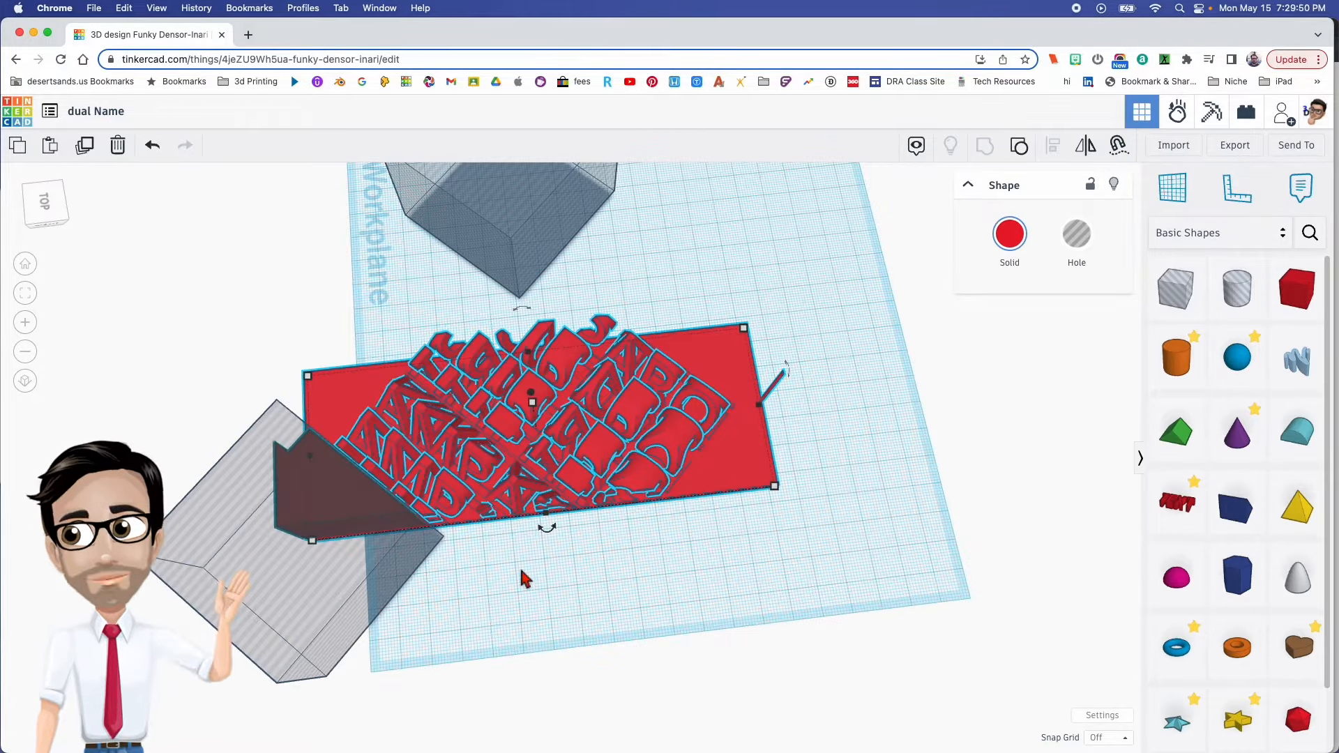
key("super+z")
- Group the carved block with all four end hole boxes, leaving the spare hole box out of the selection
right_click_drag(685, 545, 530, 516)
right_click_drag(879, 616, 747, 585)
left_click_drag(760, 452, 761, 438)
right_click_drag(830, 481, 704, 537)
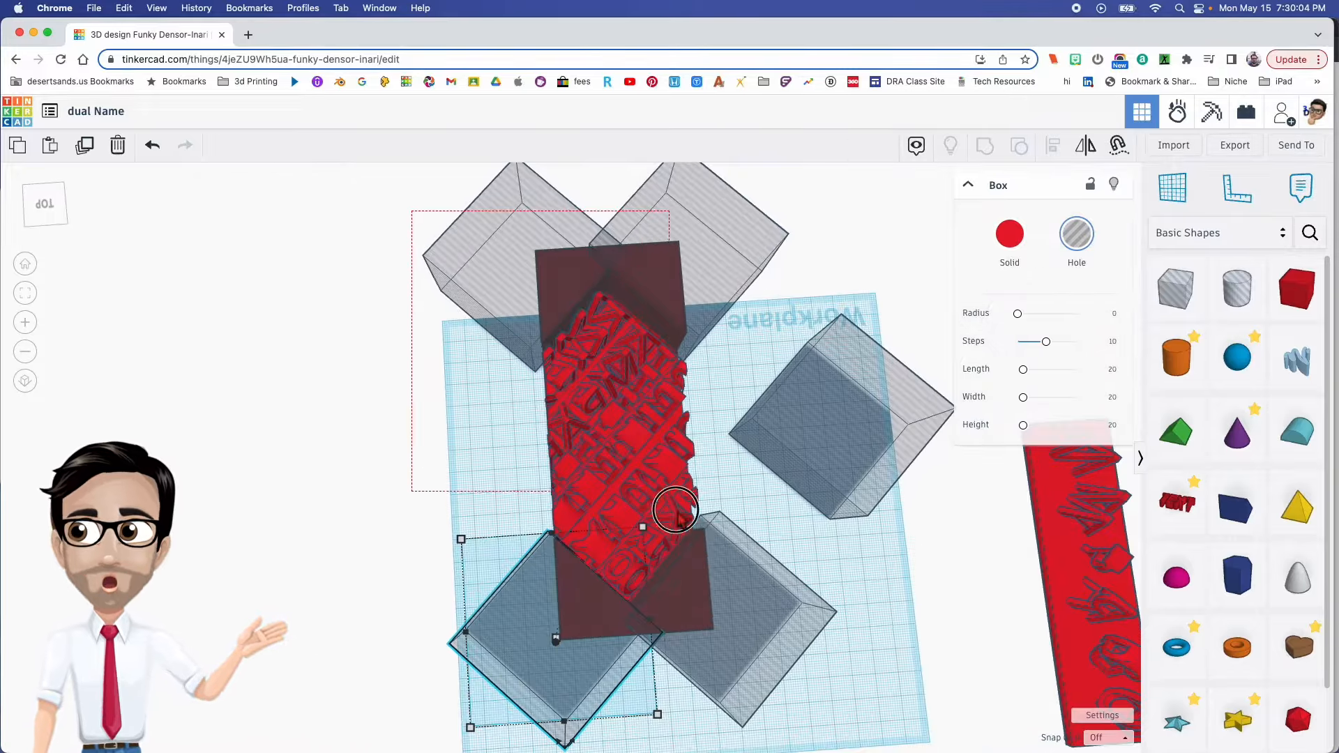
left_click_drag(736, 636, 738, 631)
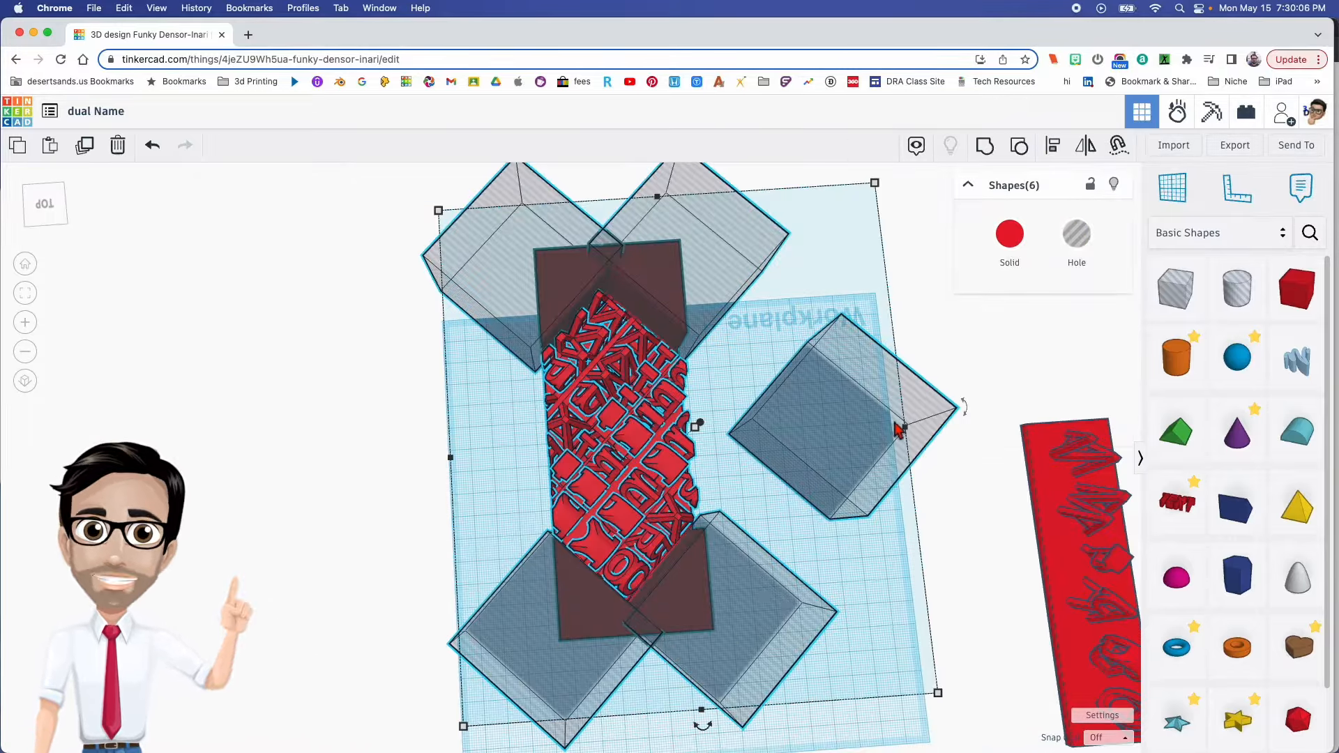
left_click(918, 416, "shift")
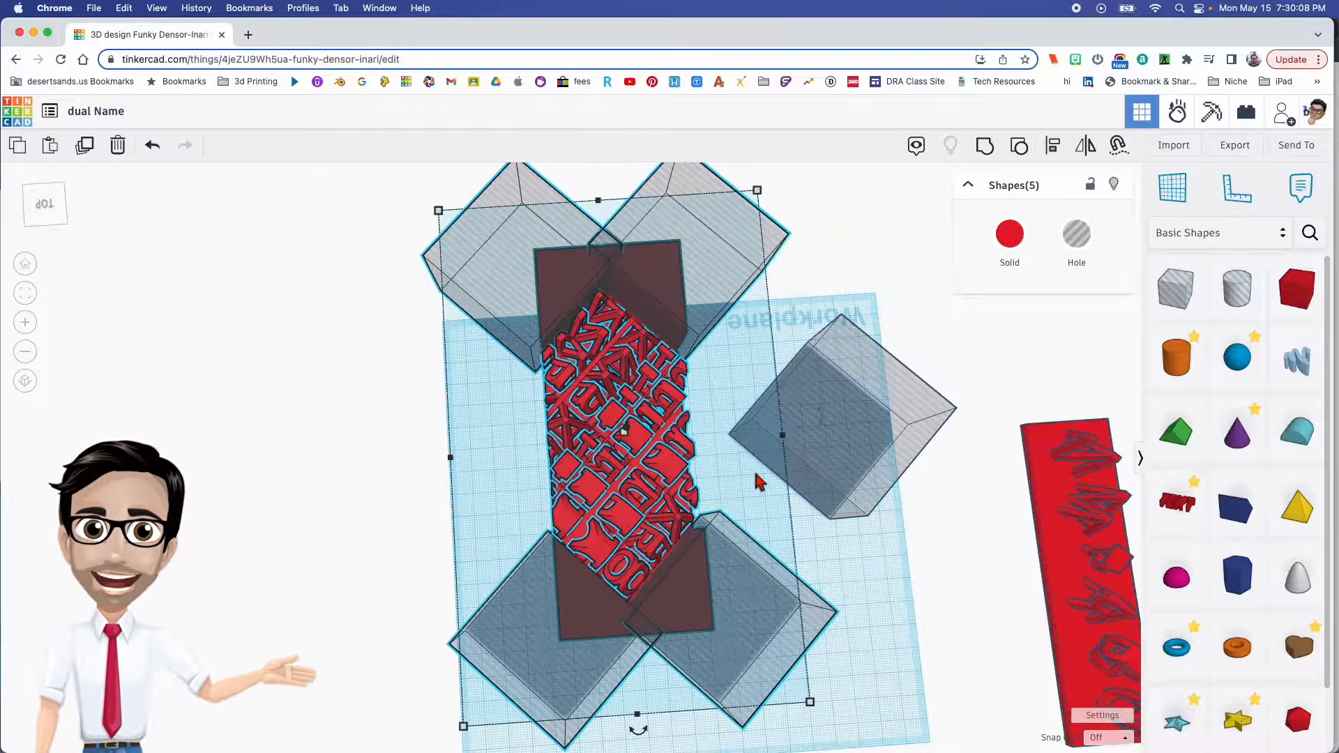
key("super+g")
- Examine the trimmed dual-name model from the side, from above and from the front
right_click_drag(624, 431, 598, 480)
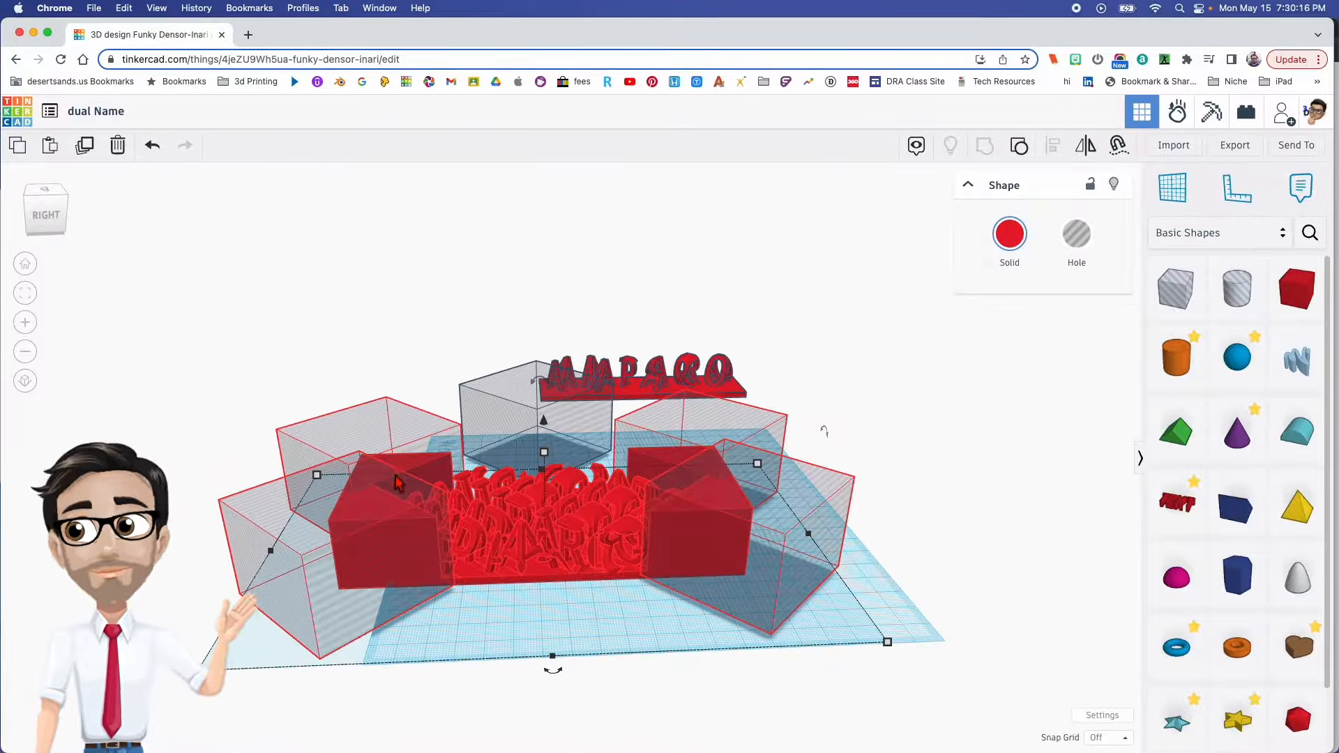
middle_click_drag(399, 483, 519, 490)
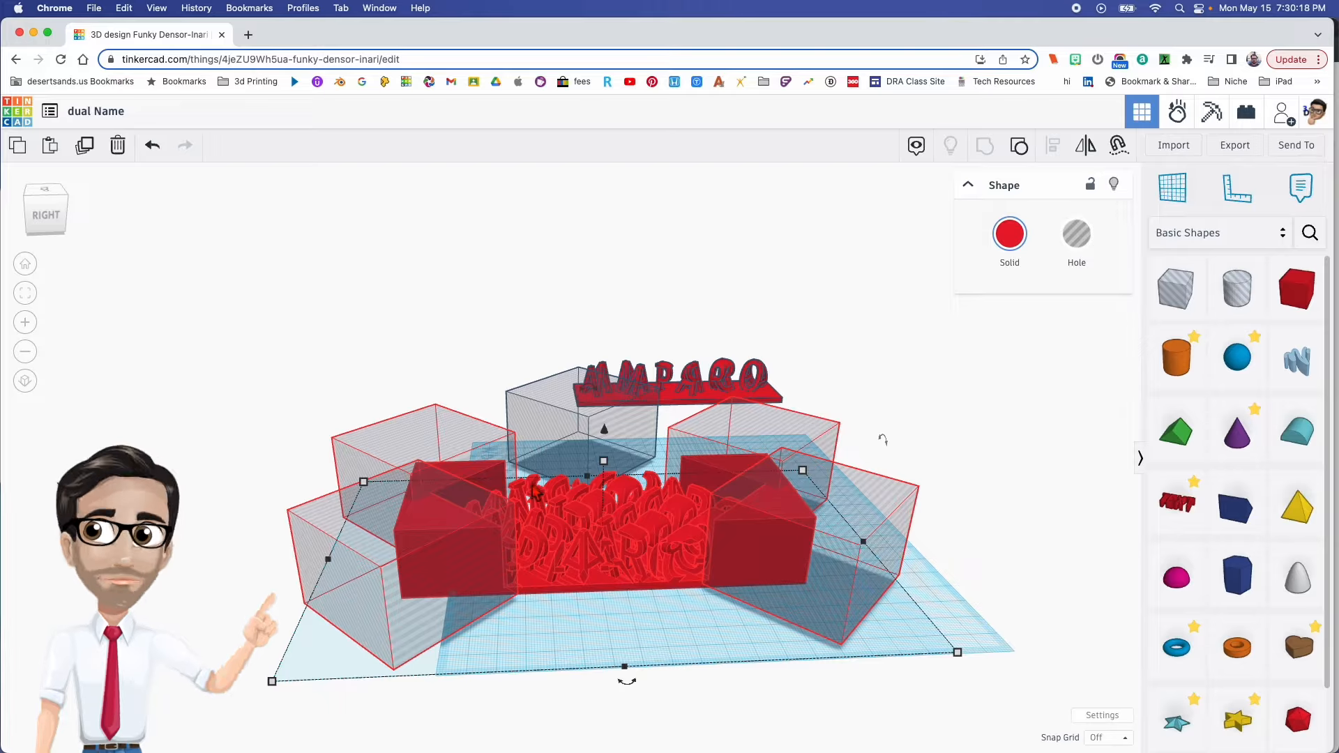
right_click_drag(547, 516, 594, 617)
scroll(590, 607, "up", 3)
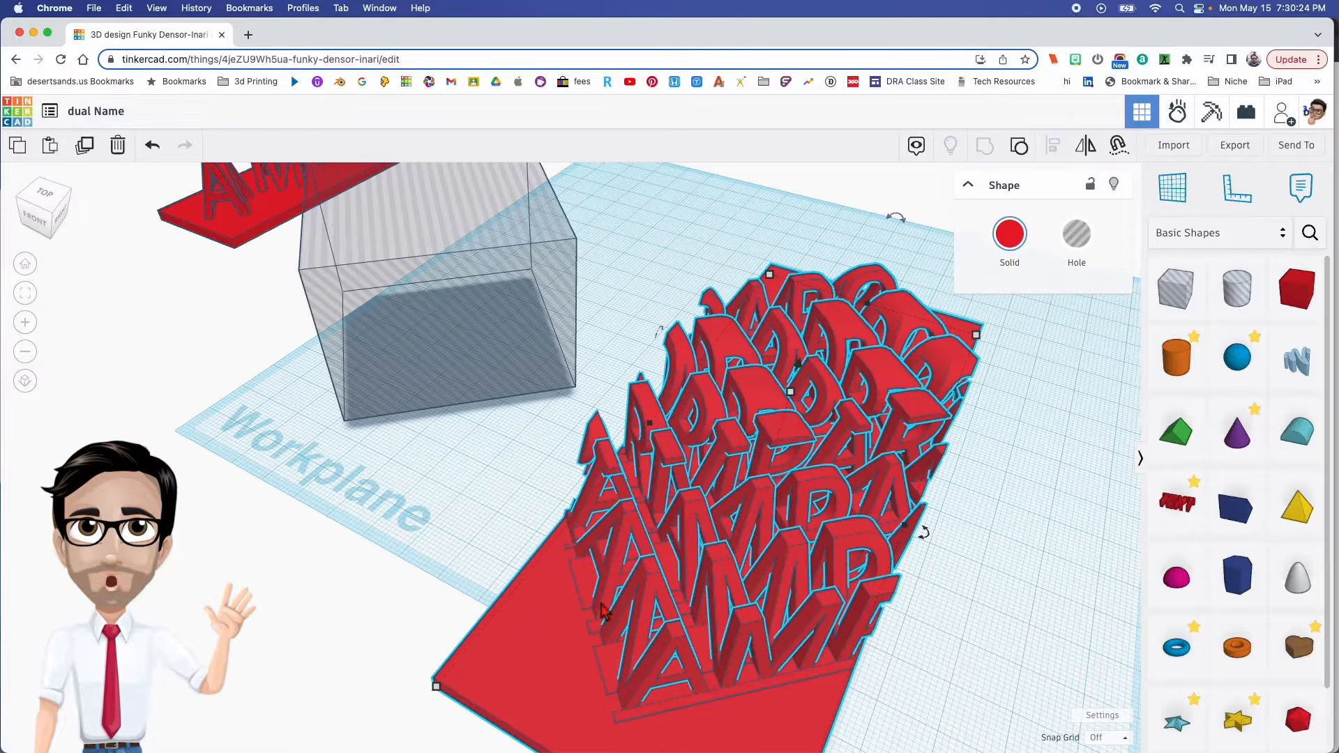
scroll(604, 623, "down", 3)
right_click_drag(781, 596, 798, 516)
left_click(618, 509)
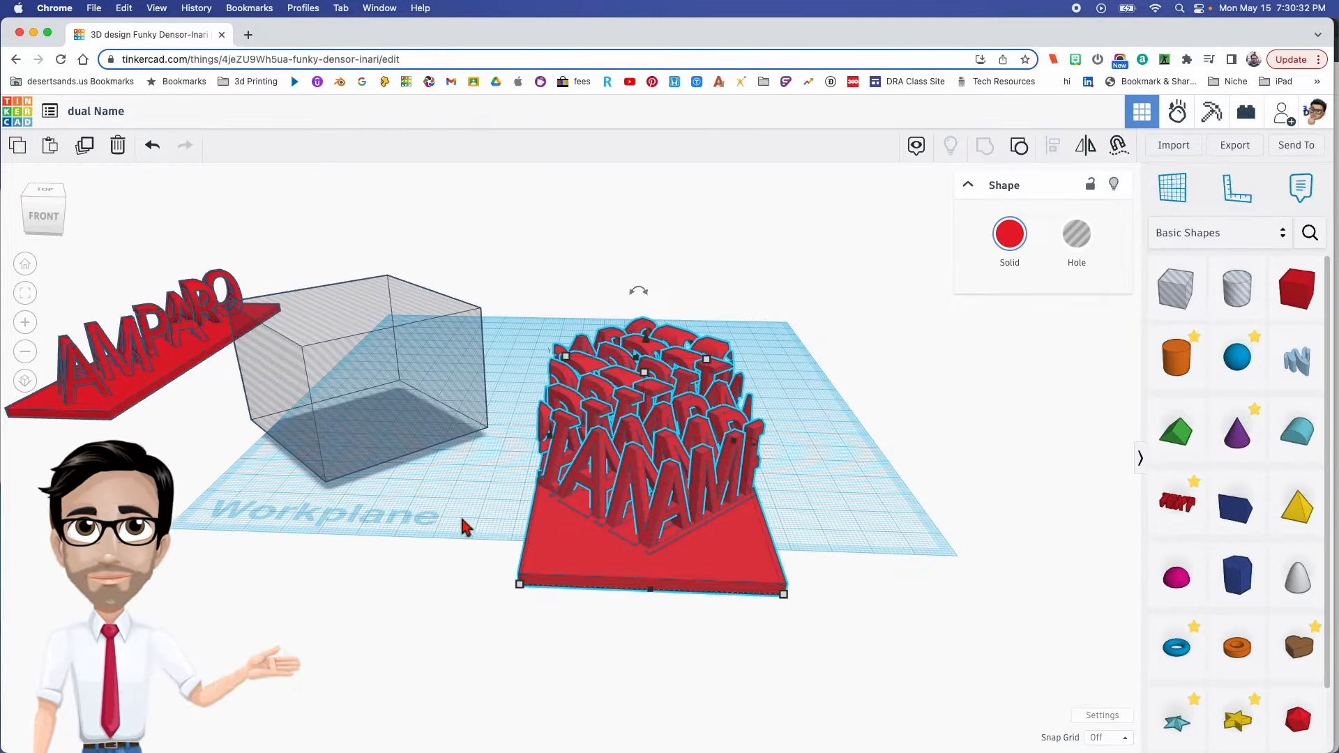
scroll(461, 526, "up", 1)
right_click_drag(487, 469, 377, 438)
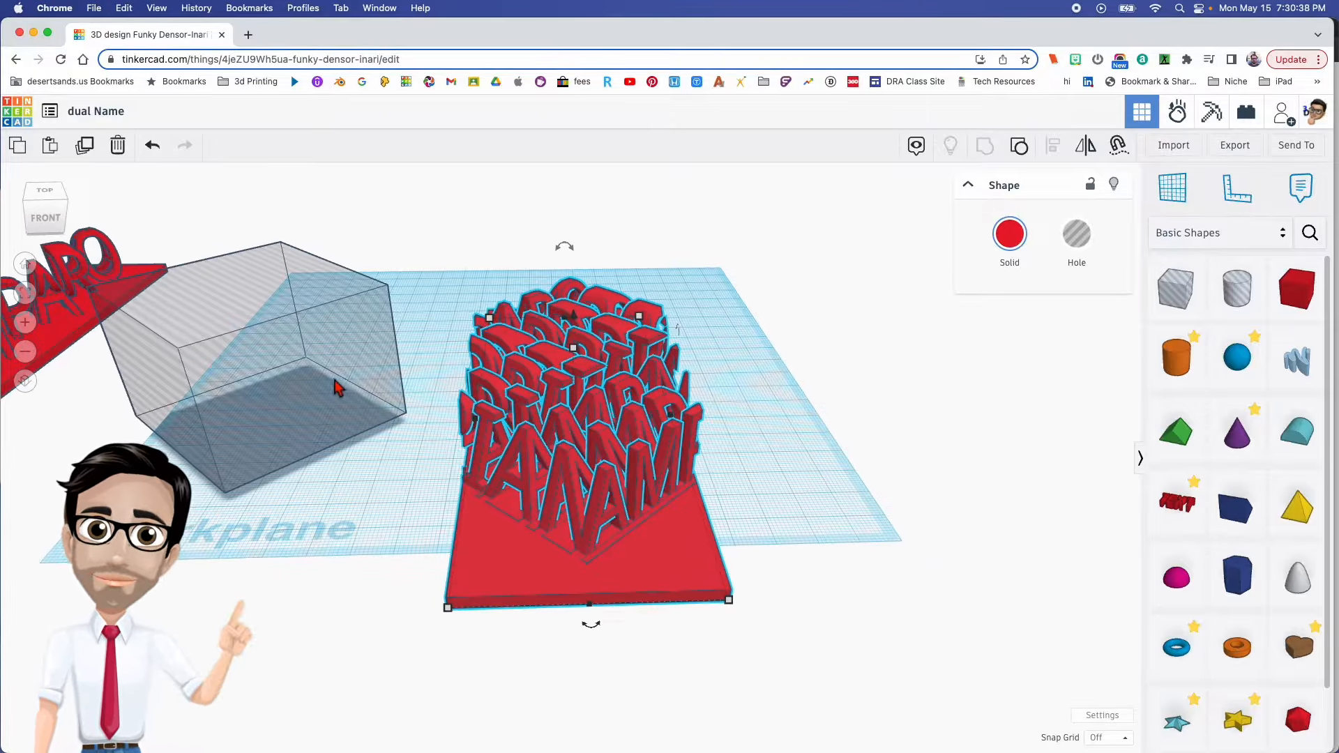
- Position the spare hole box over the unwanted letters at one end of the carved block's long side, clear of the diagonal name
right_click_drag(660, 544, 586, 542)
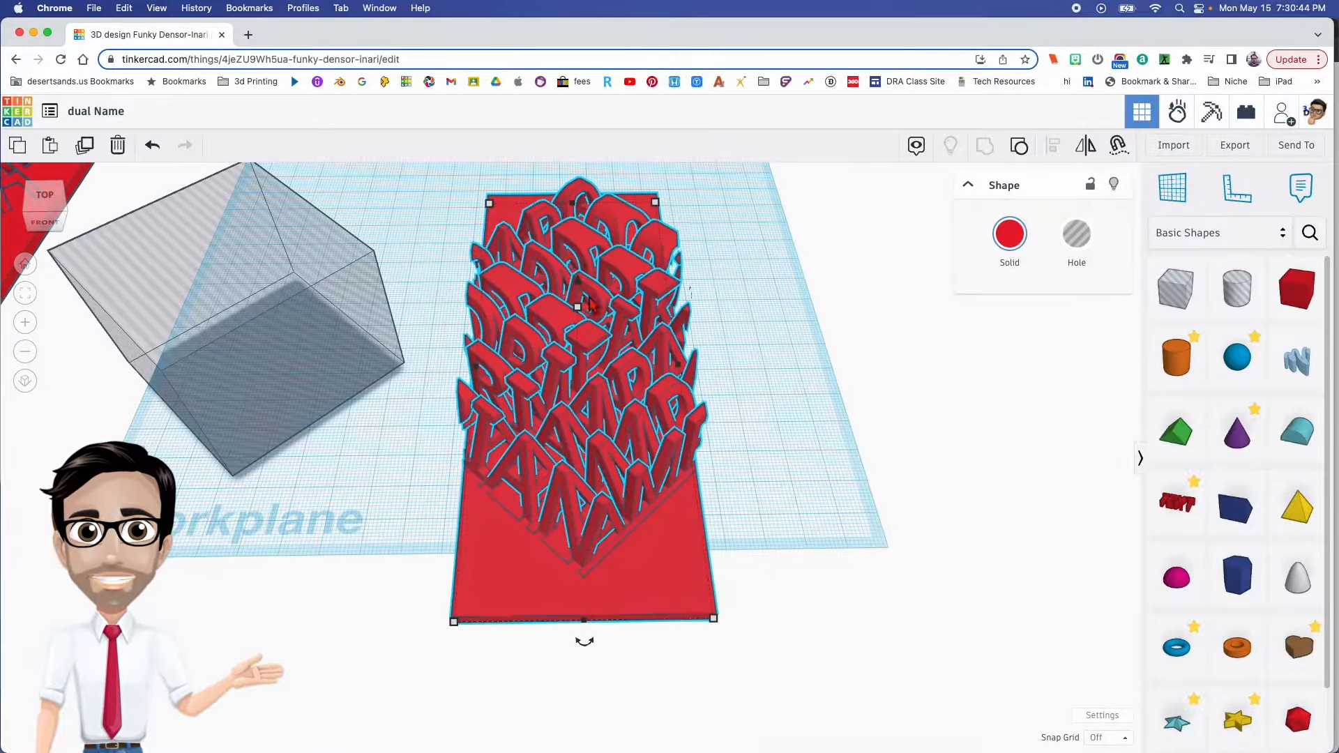
left_click_drag(353, 391, 490, 520)
right_click_drag(344, 493, 691, 549)
left_click_drag(690, 544, 679, 546)
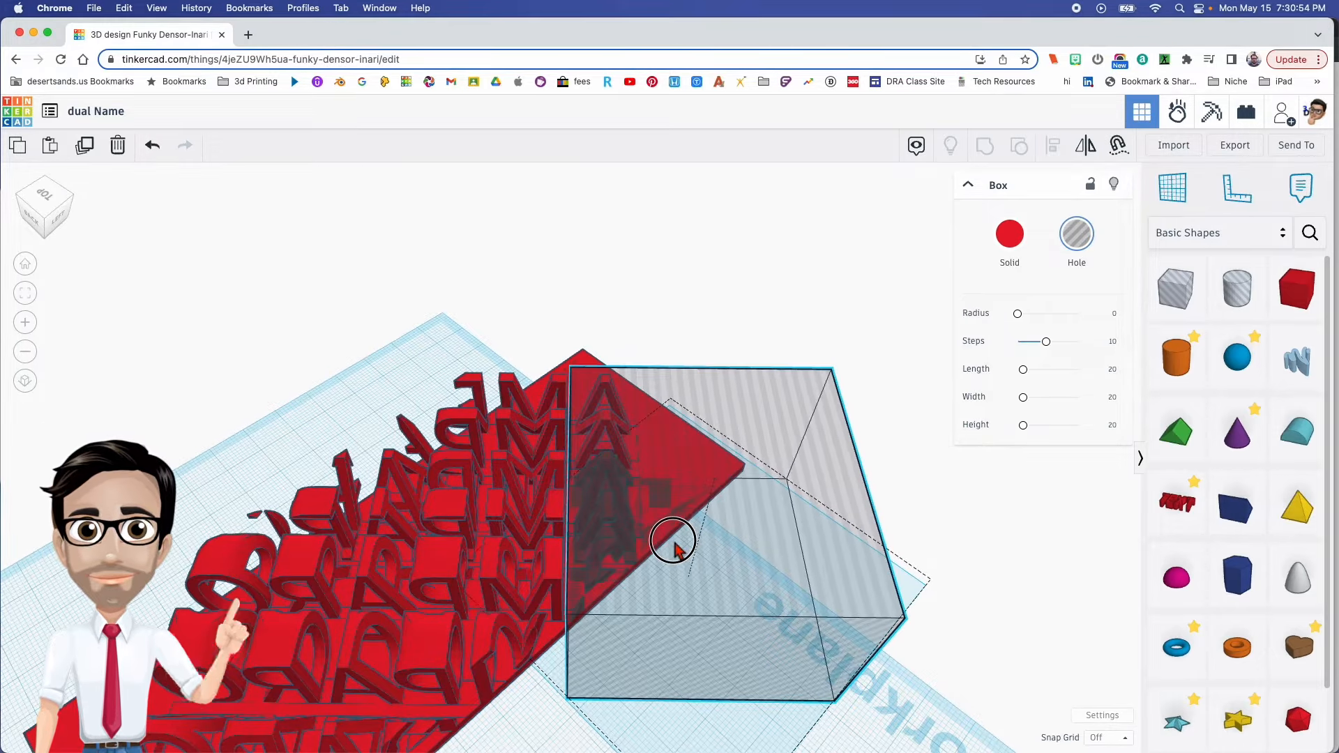
left_click_drag(675, 548, 675, 548)
scroll(621, 537, "up", 6)
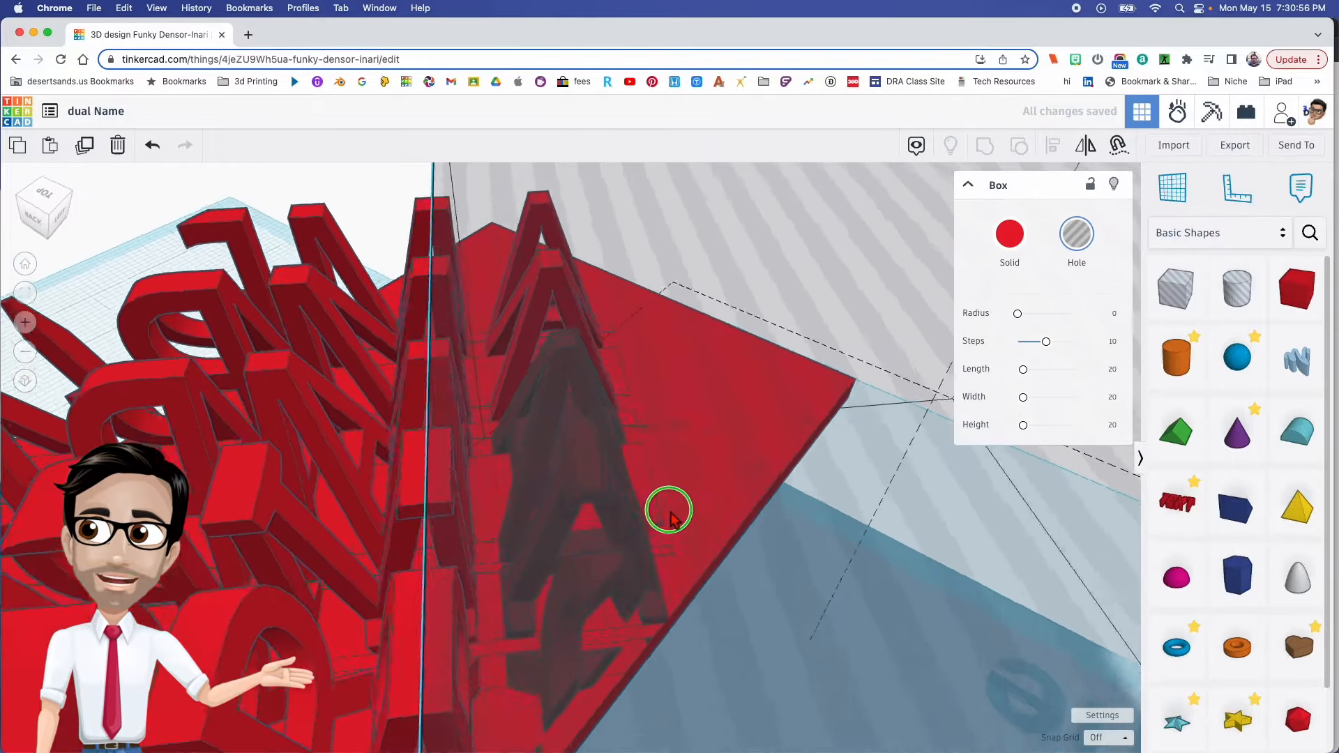
right_click_drag(667, 513, 671, 510)
right_click_drag(524, 621, 672, 563)
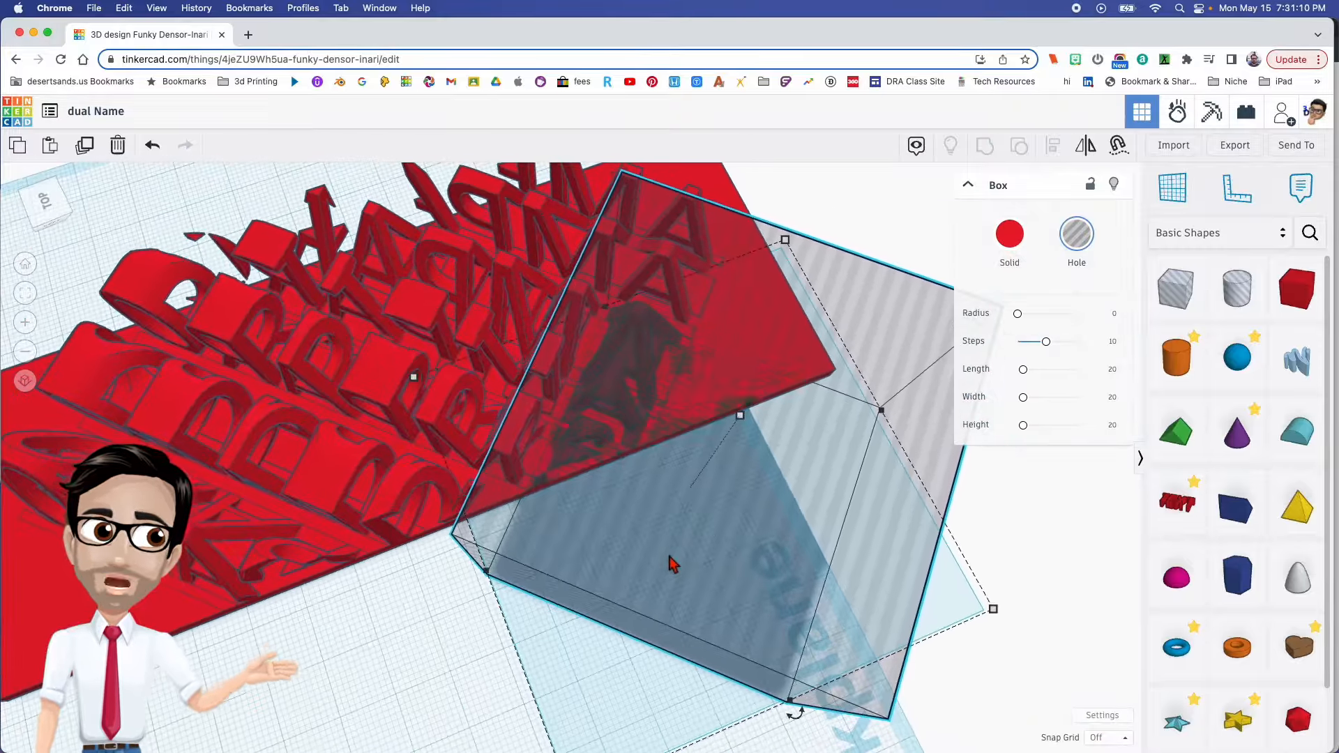
- Duplicate the positioned hole box, set the copy aside as a spare, and group the original with the carved block
right_click_drag(719, 562, 637, 463)
left_click(703, 385, "shift")
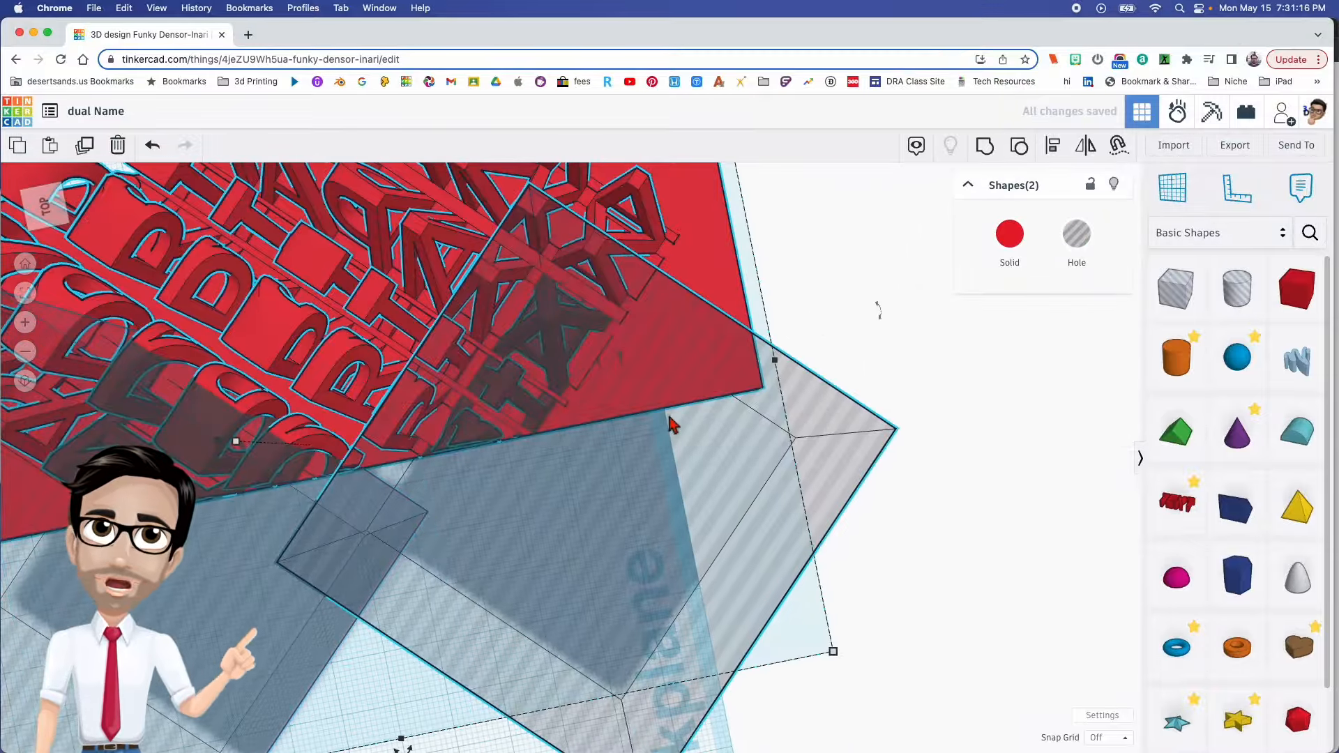
left_click(689, 455)
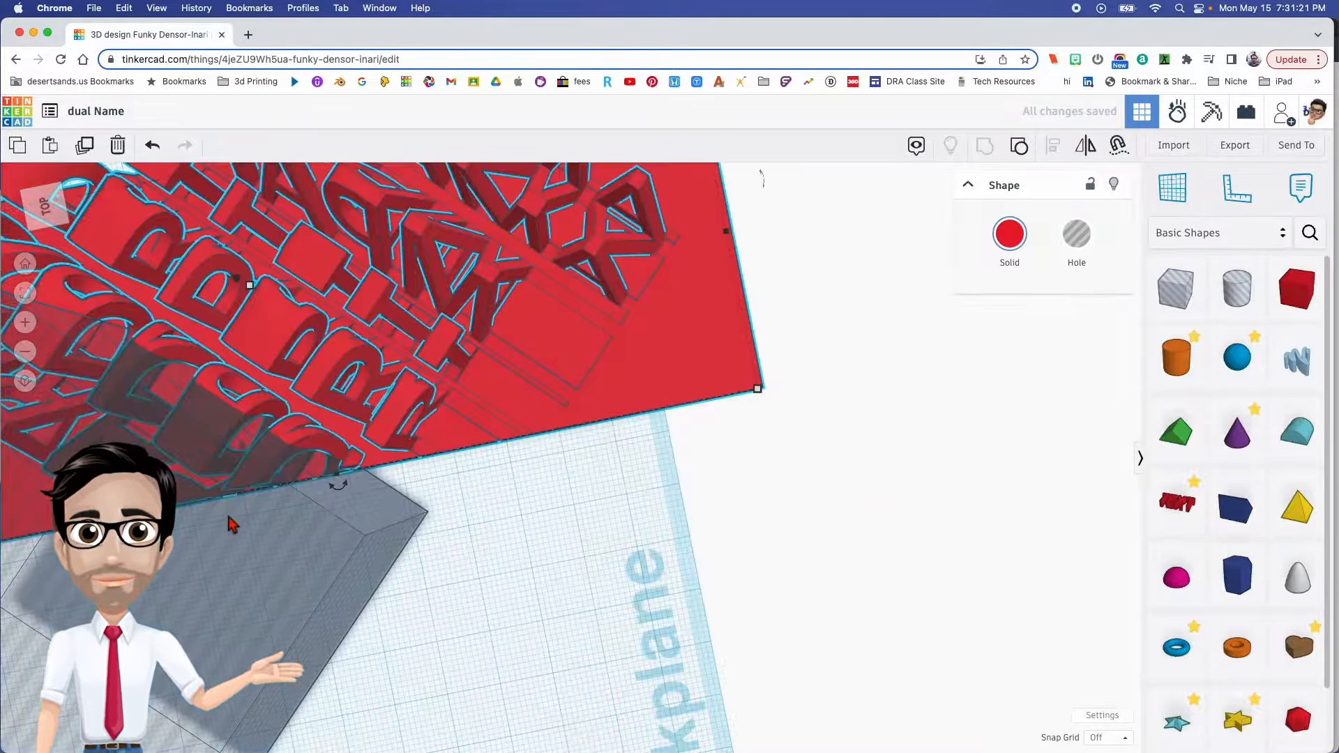
- Position the spare hole box over the next unwanted letters along the same long side, with its edge beside the letters to keep
left_click_drag(252, 520, 636, 463)
right_click_drag(841, 497, 709, 533)
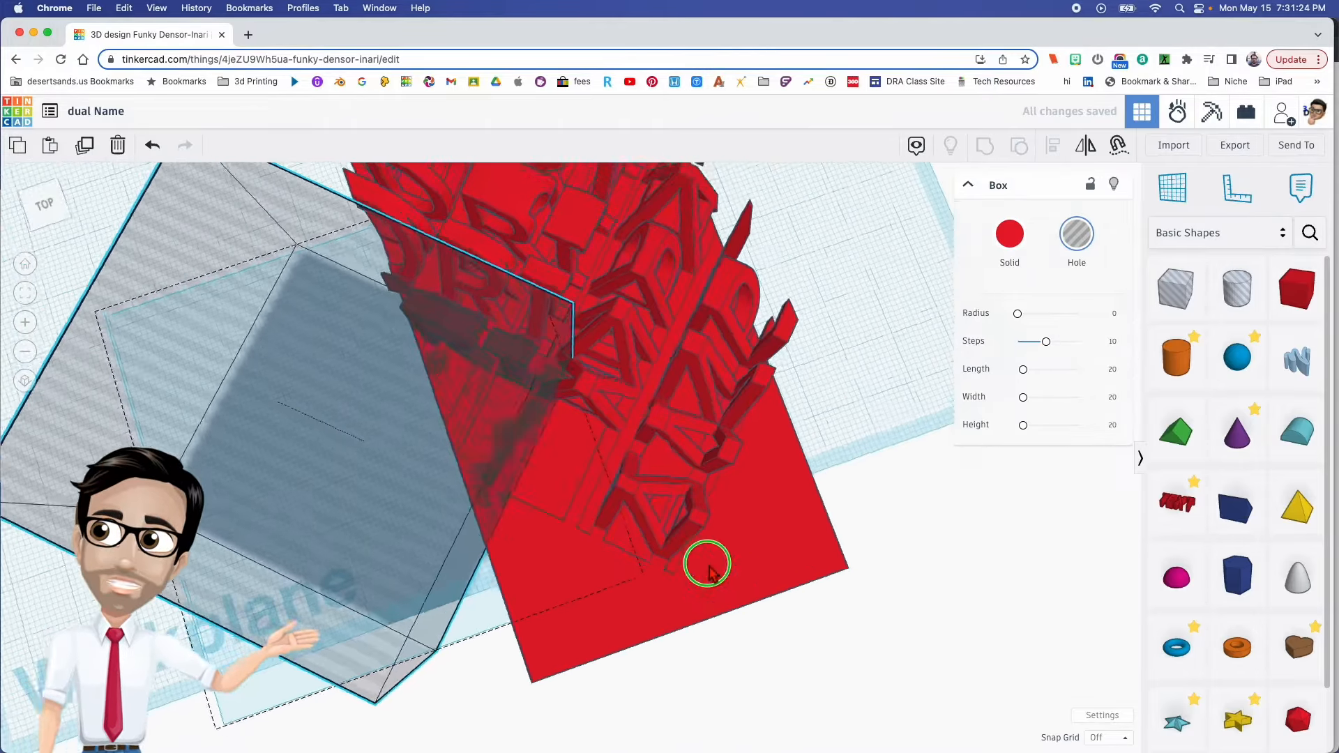
right_click_drag(710, 567, 649, 533)
right_click_drag(747, 601, 715, 527)
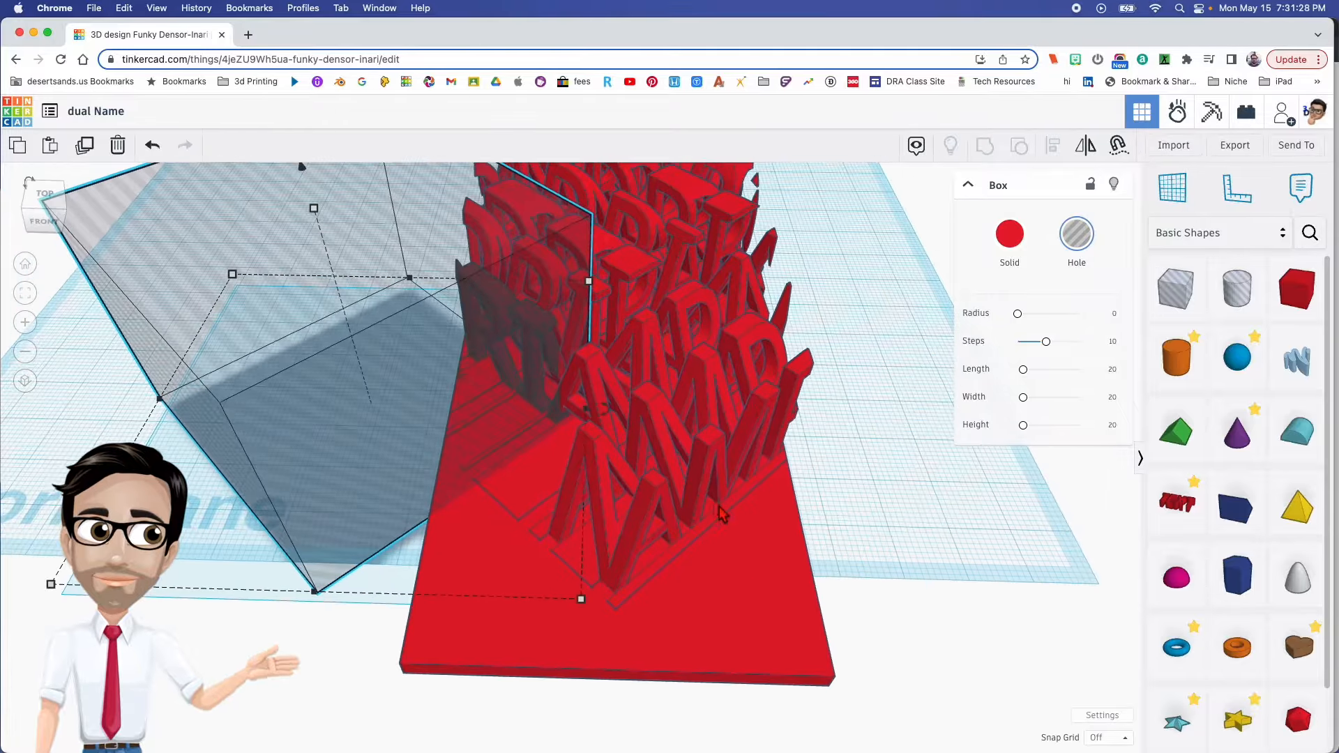
right_click_drag(620, 391, 629, 452)
right_click_drag(626, 396, 524, 478)
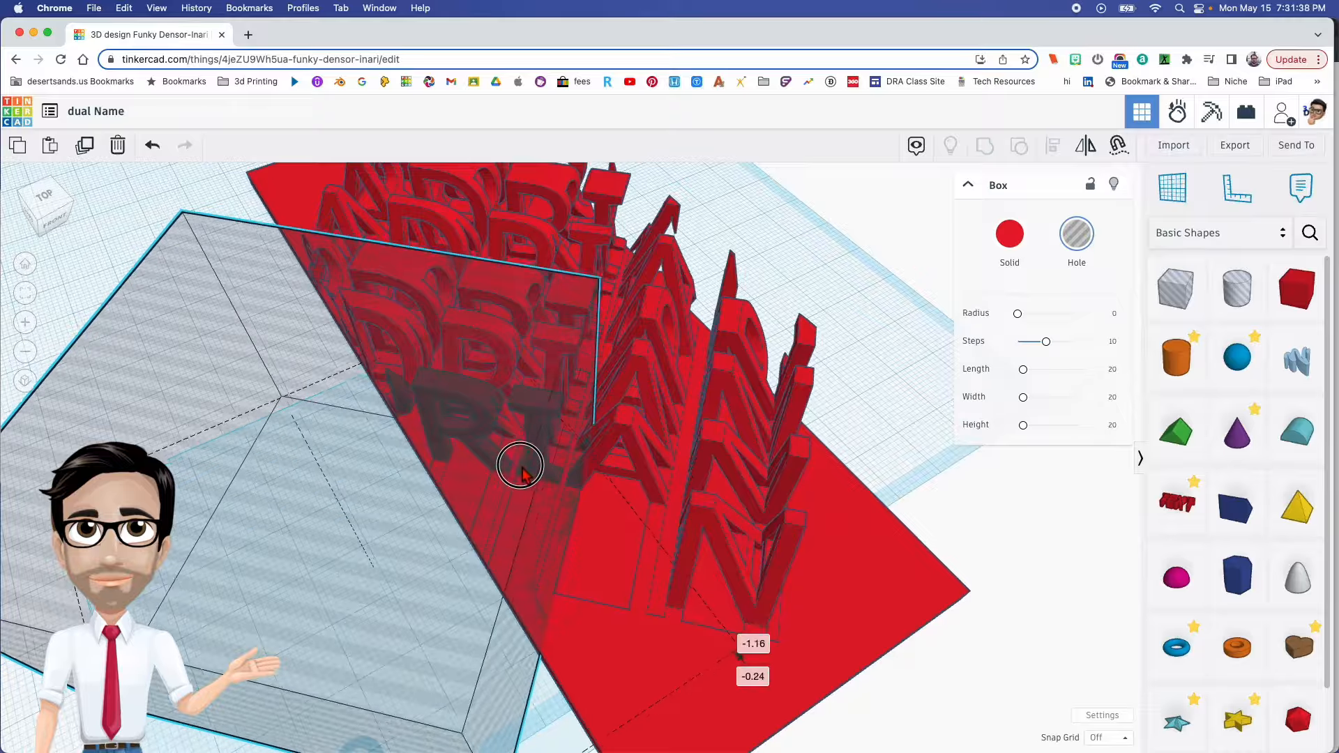
right_click_drag(507, 444, 671, 389)
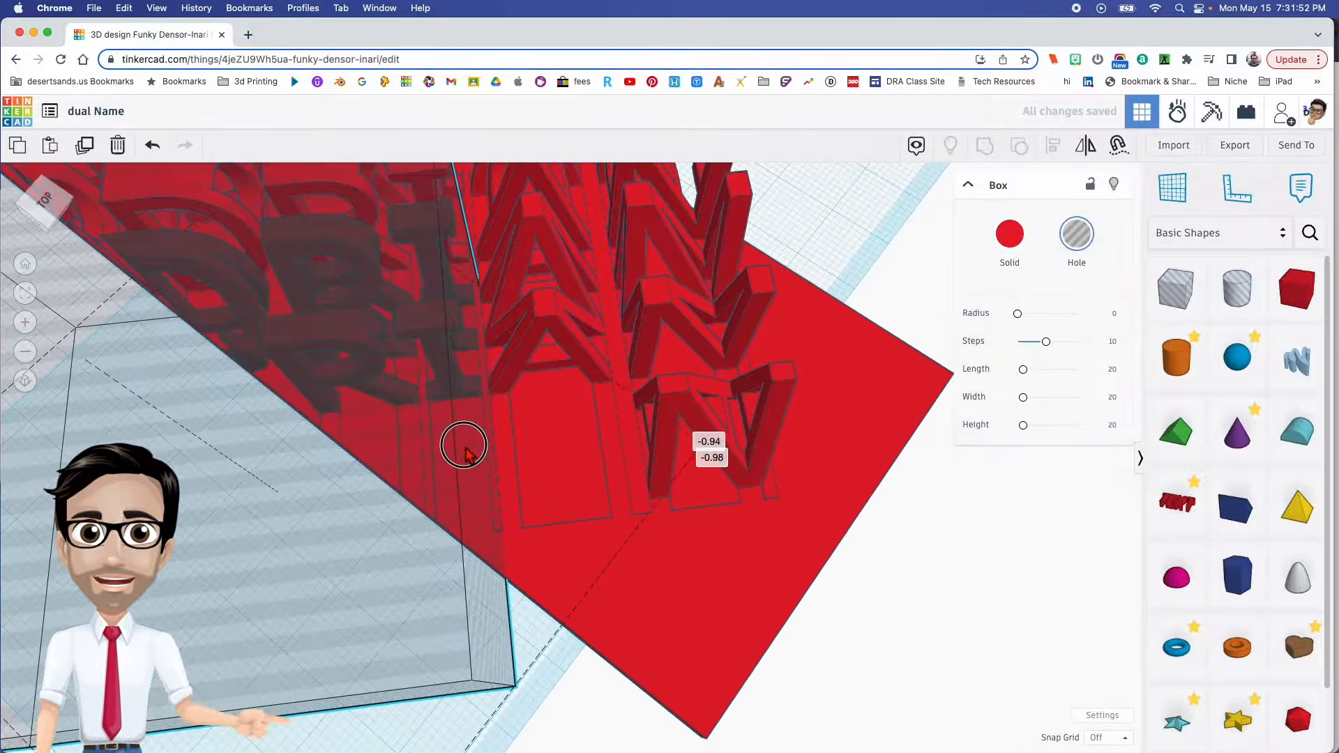
right_click_drag(469, 445, 601, 546)
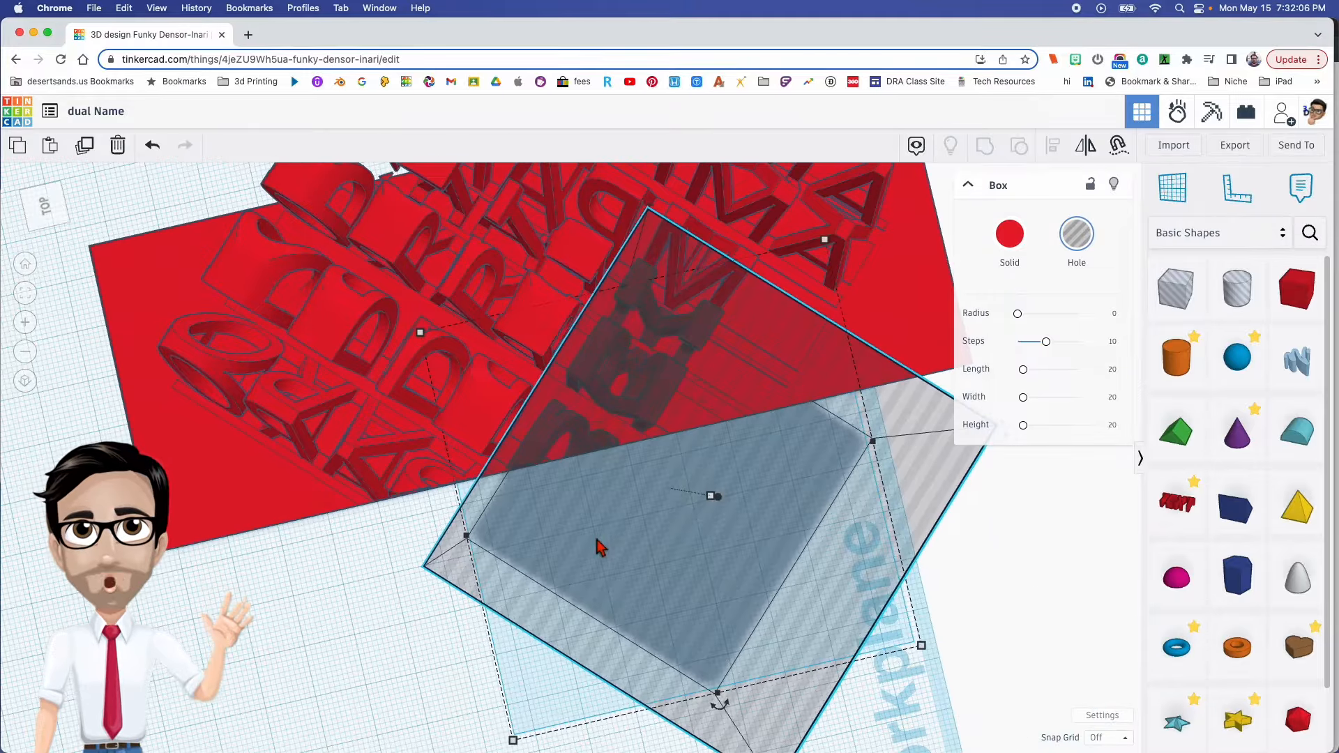
- Duplicate the hole box, move the copy toward the far end of the block, and group the in-place box with the carved letters
key("super+d")
left_click_drag(711, 541, 300, 549)
left_click_drag(767, 358, 766, 353)
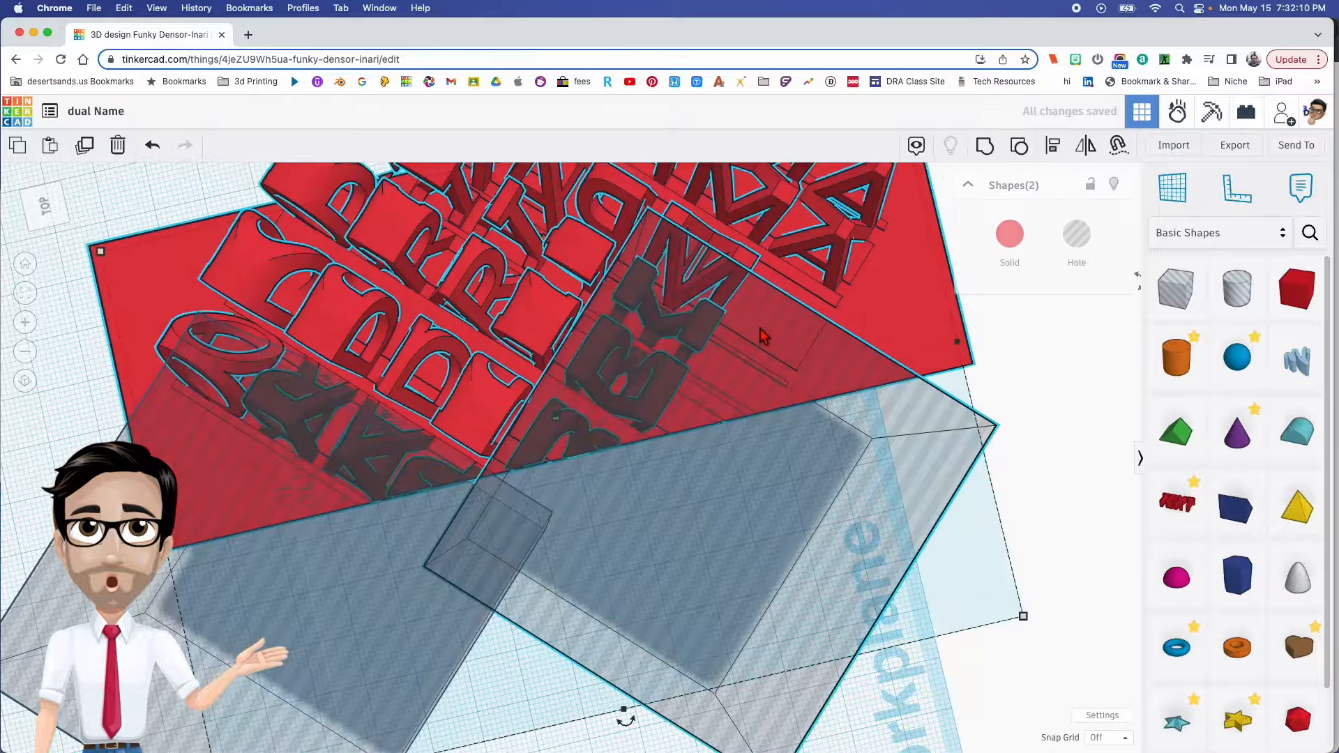
key("super+g")
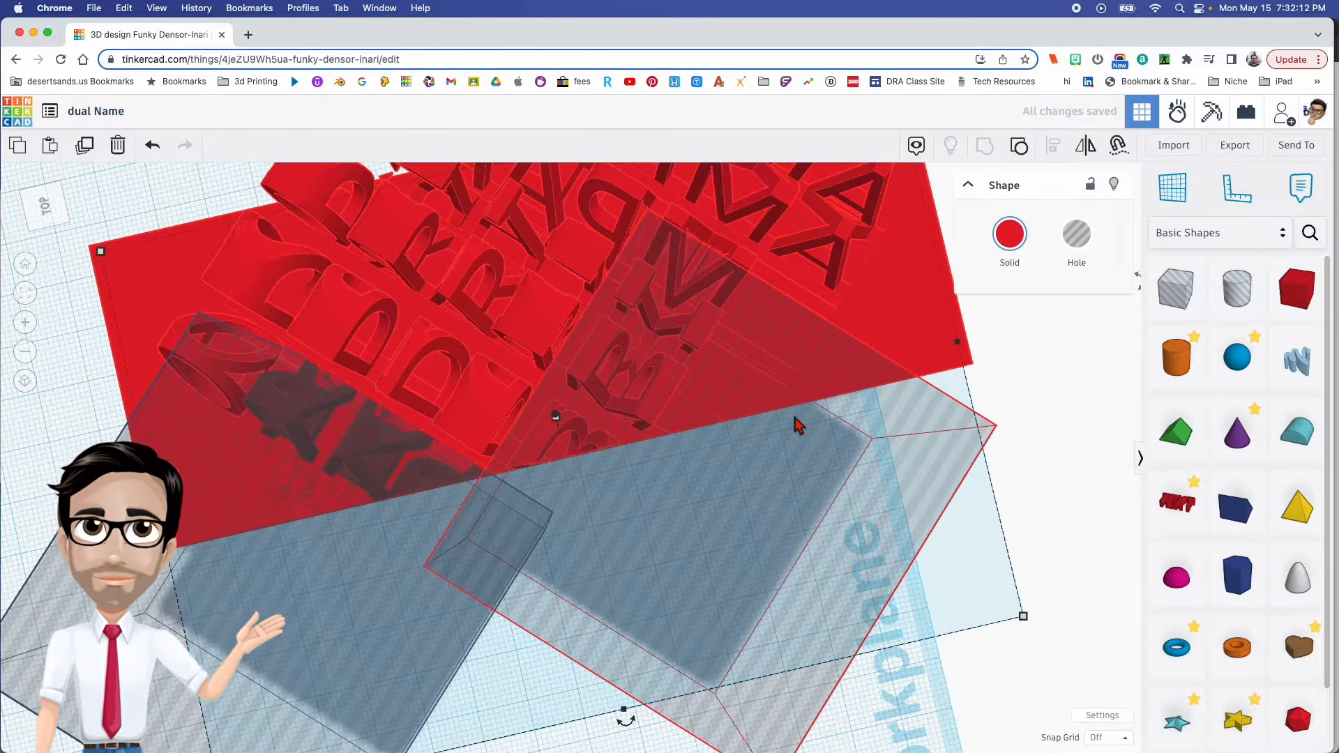
- Align the remaining hole box's corner with the next letter to keep, covering the surplus letters near the block's middle
left_click_drag(221, 579, 534, 474)
right_click_drag(651, 543, 693, 488)
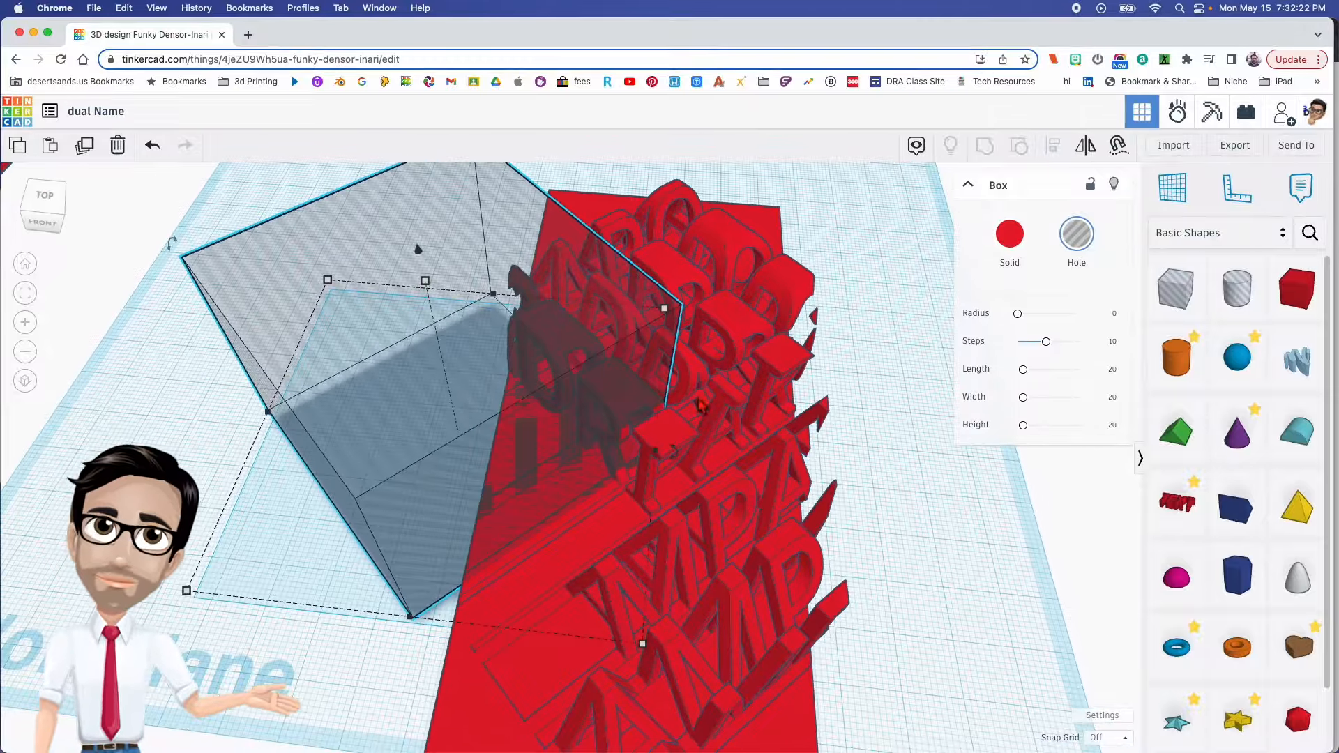
scroll(670, 407, "up", 5)
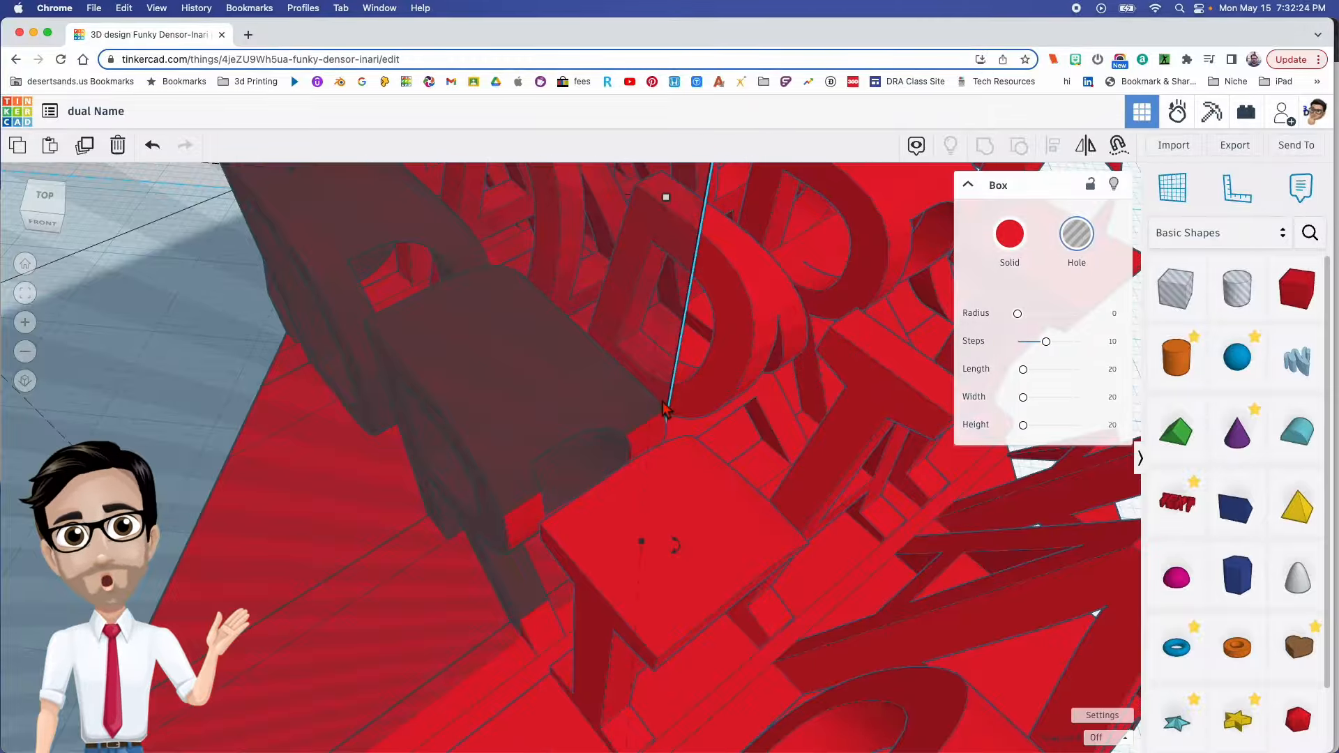
left_click(565, 425)
left_click_drag(235, 514, 247, 513)
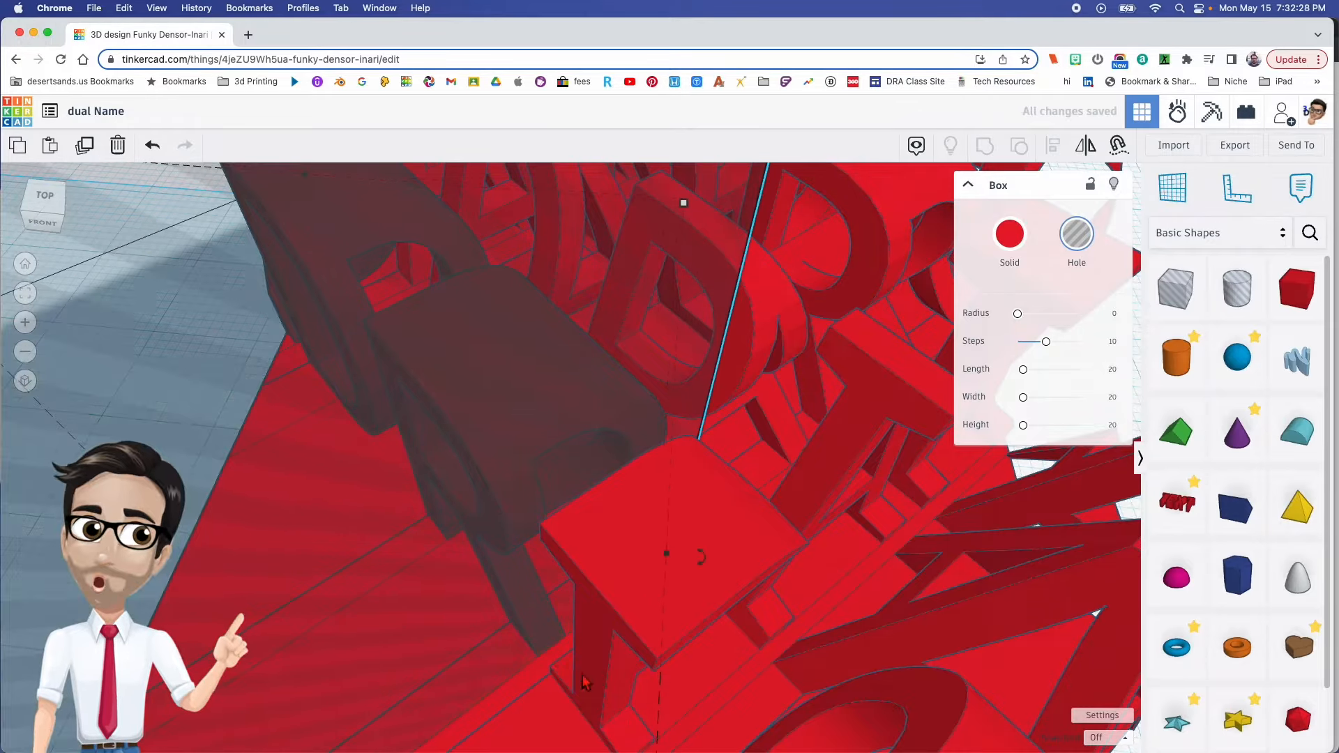
left_click(279, 564)
right_click_drag(626, 545, 464, 523)
scroll(582, 557, "down", 6)
- Make another spare of the mid-block hole box and group the aligned one with the carved block to cut the surplus letters
key("super+d")
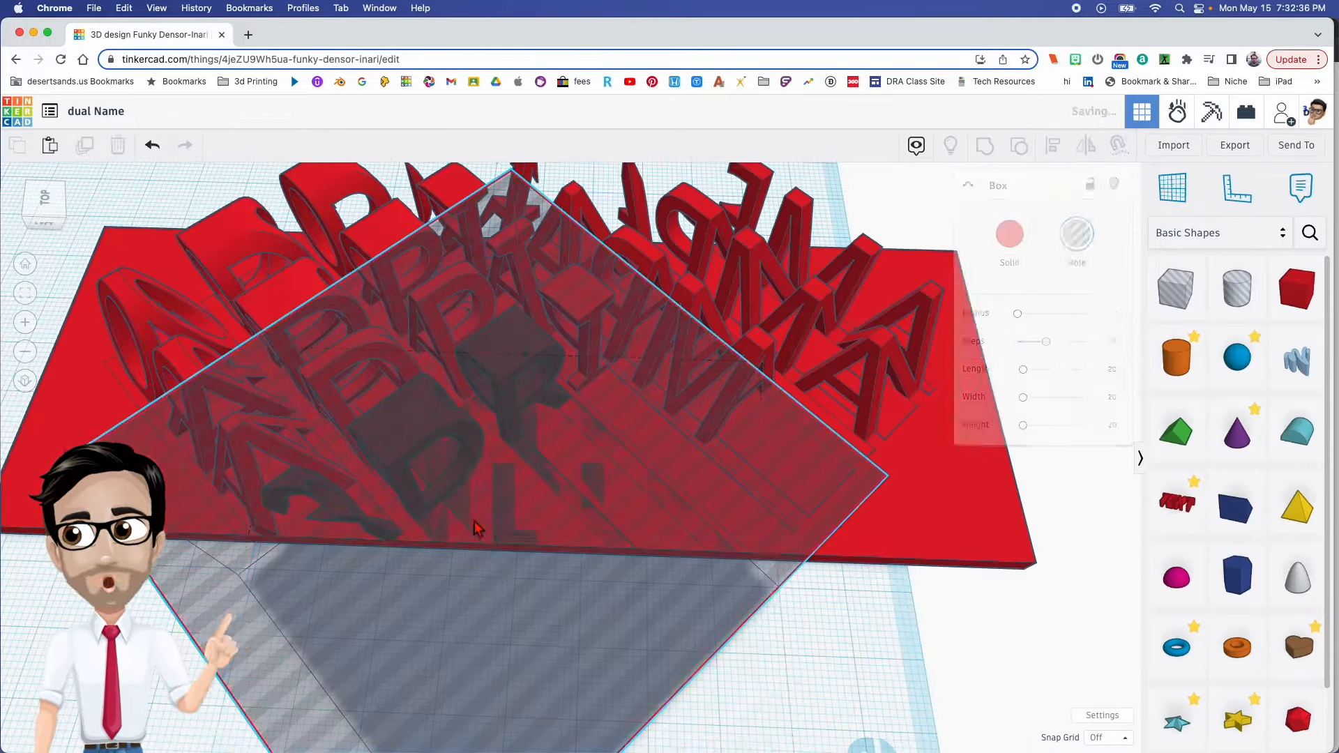
mouse_move(525, 531)
left_mouse_down()
mouse_move(90, 488)
mouse_move(549, 522)
left_mouse_up()
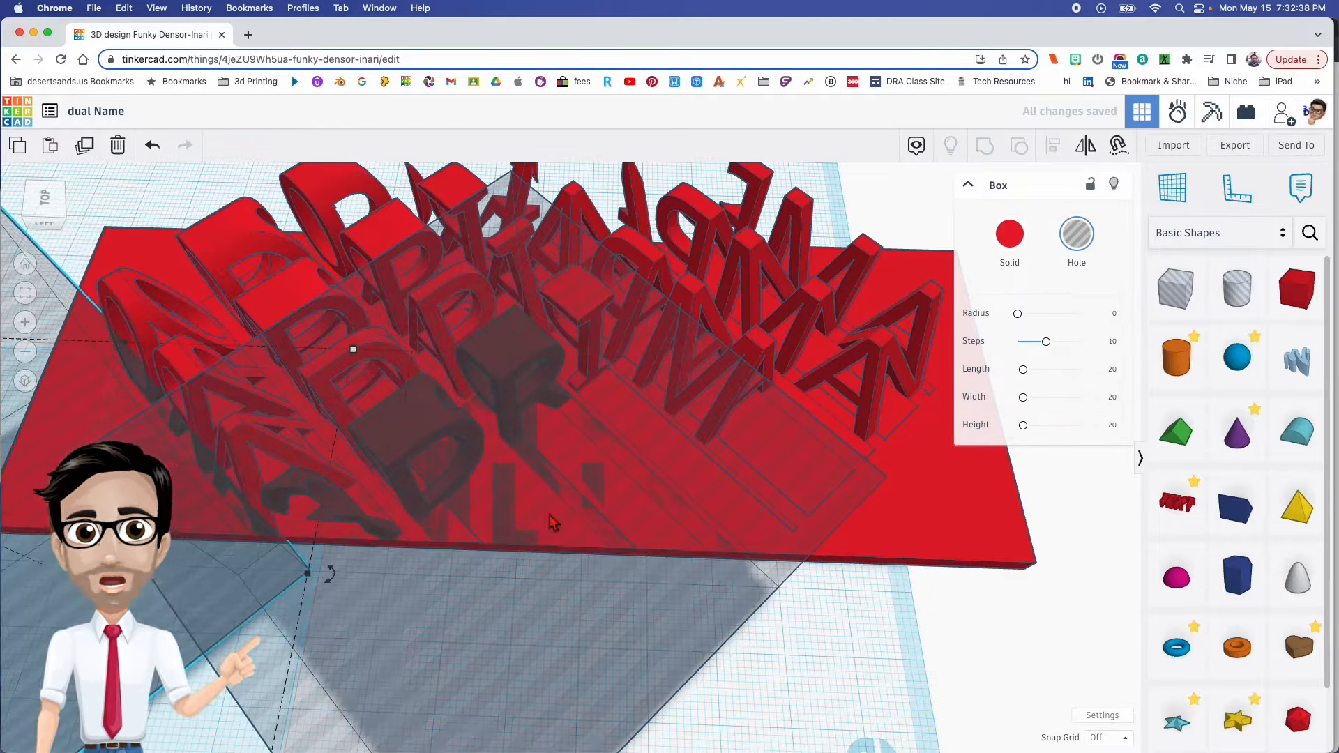
left_click(648, 347, "shift")
key("super+g")
- Align the spare hole box over the next surplus letters on the same side and place a copy over those at the end
middle_click_drag(588, 460, 753, 453)
left_click_drag(507, 538, 510, 546)
right_click_drag(510, 547, 630, 466)
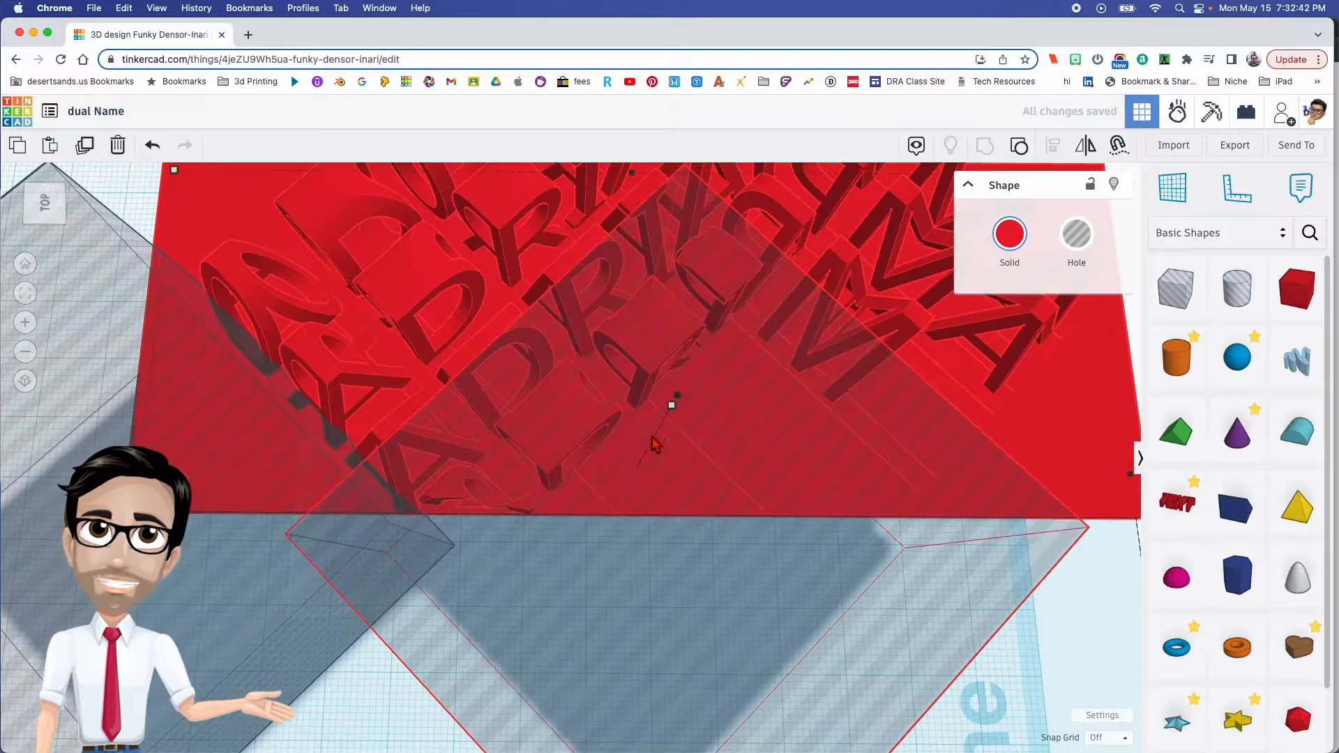
left_click_drag(107, 403, 465, 477)
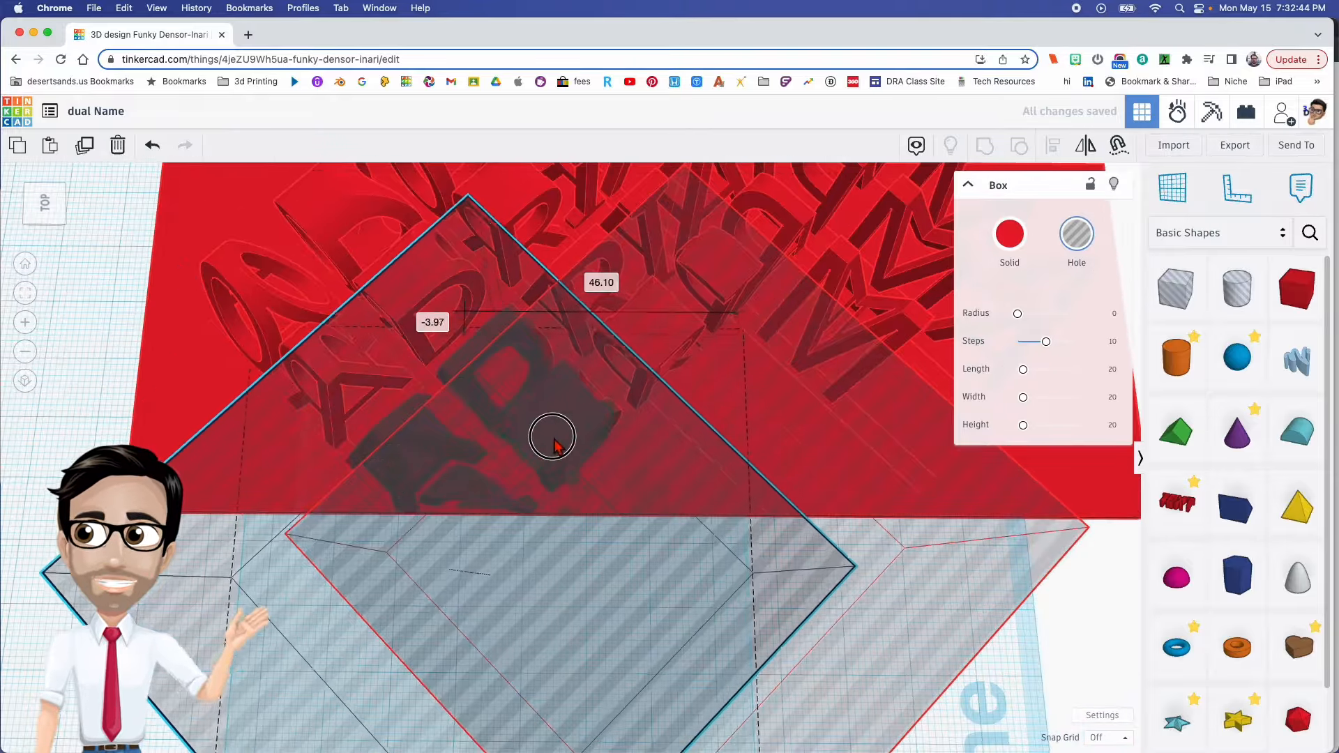
right_click_drag(573, 433, 457, 547)
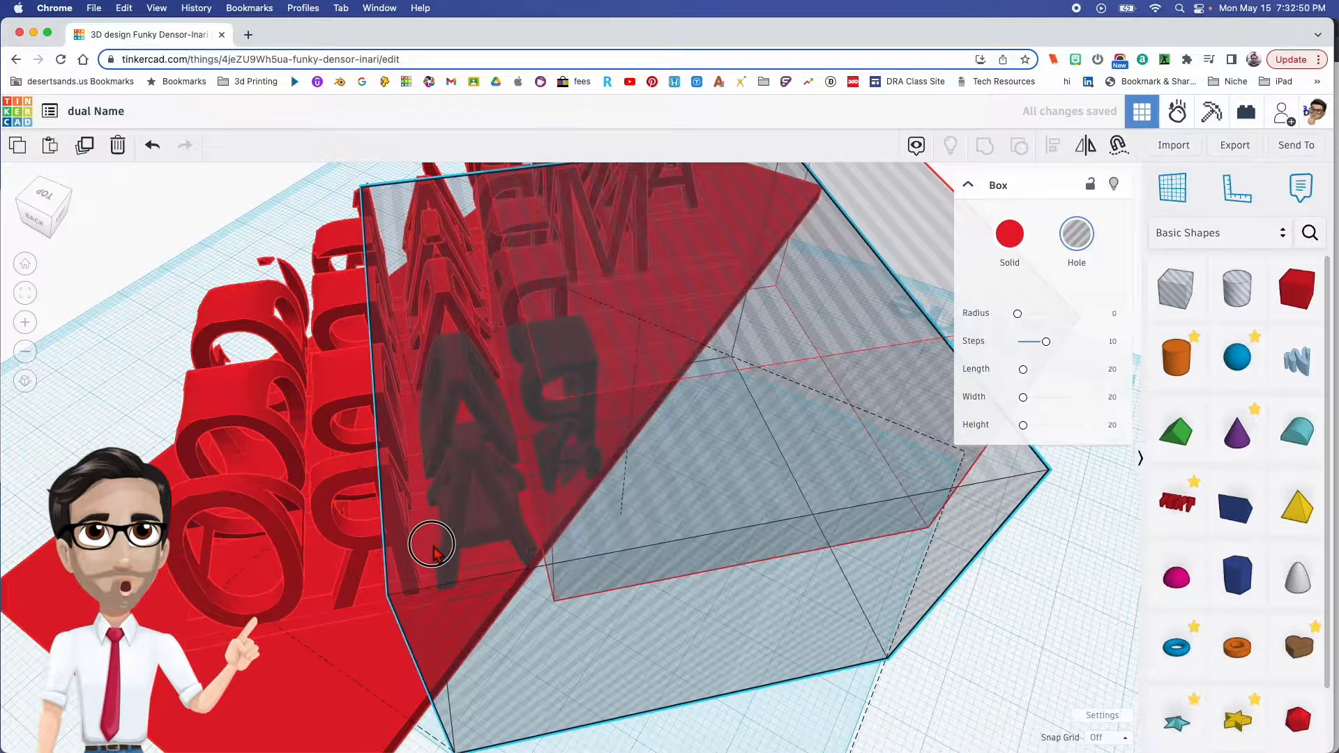
right_click_drag(424, 552, 427, 545)
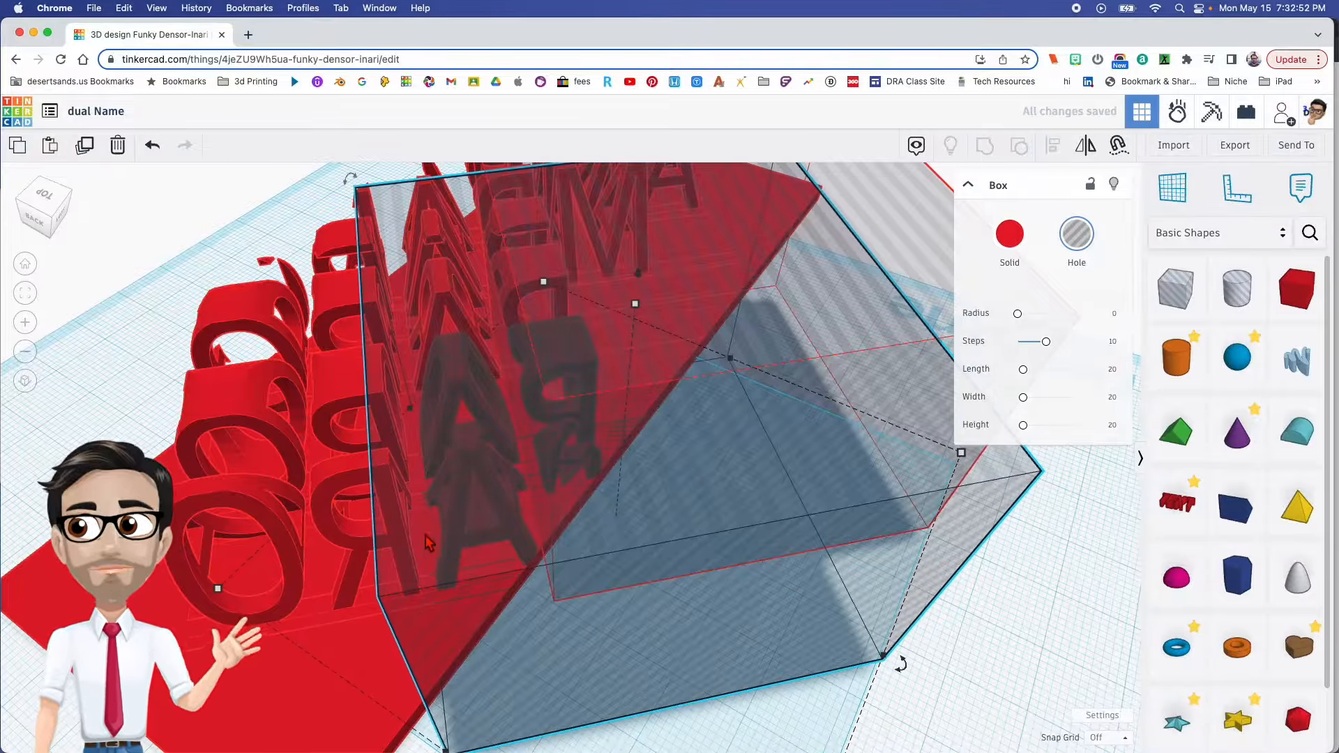
right_click_drag(446, 448, 417, 480)
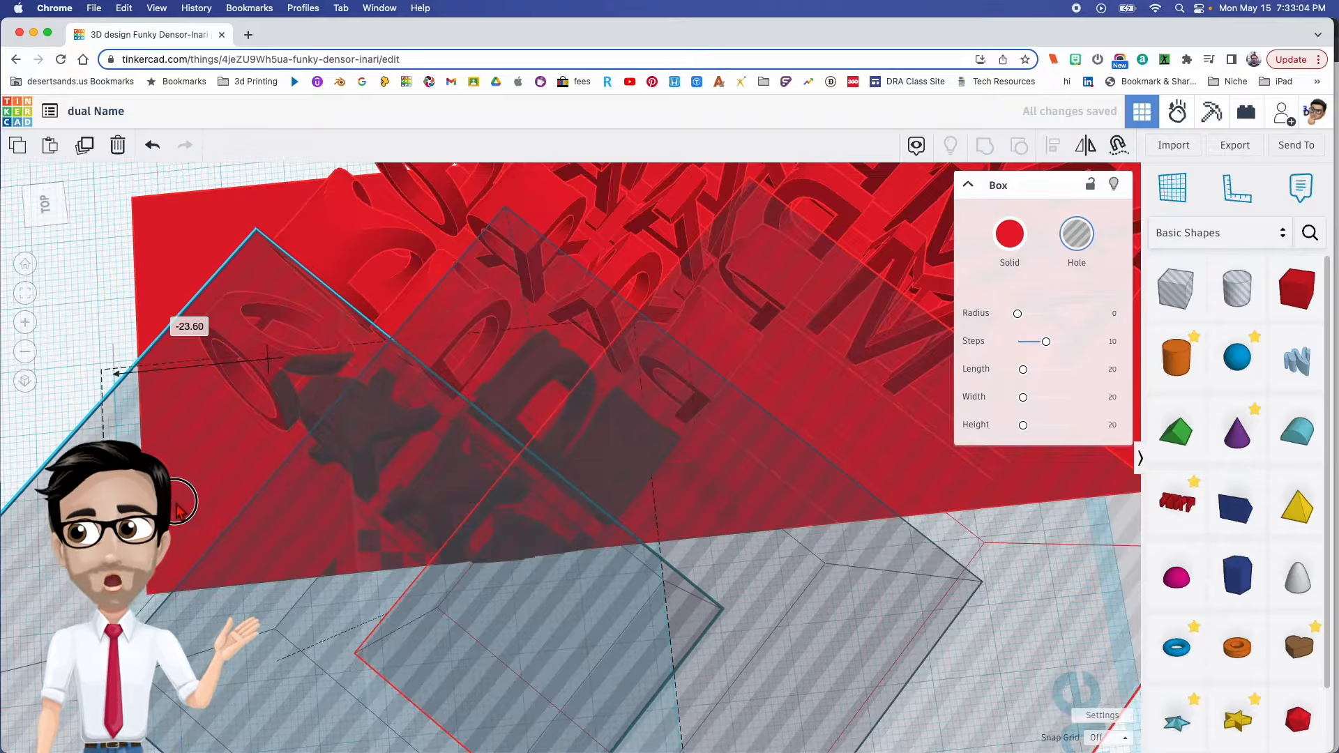
right_click_drag(178, 509, 539, 637)
- Select the two ungrouped hole boxes and place a copy of the pair on the opposite long side of the block
left_click(877, 638)
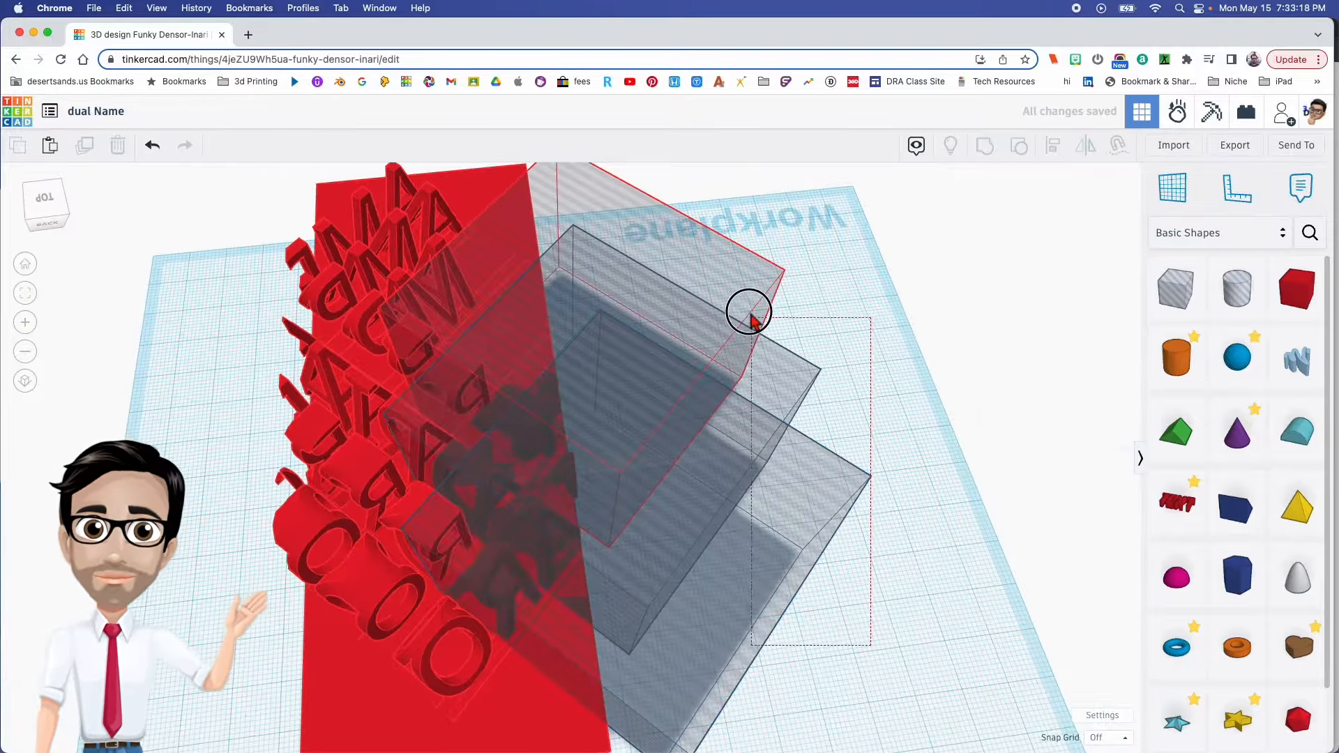
left_click_drag(766, 380, 192, 448)
right_click_drag(590, 511, 631, 522)
scroll(630, 518, "down", 2)
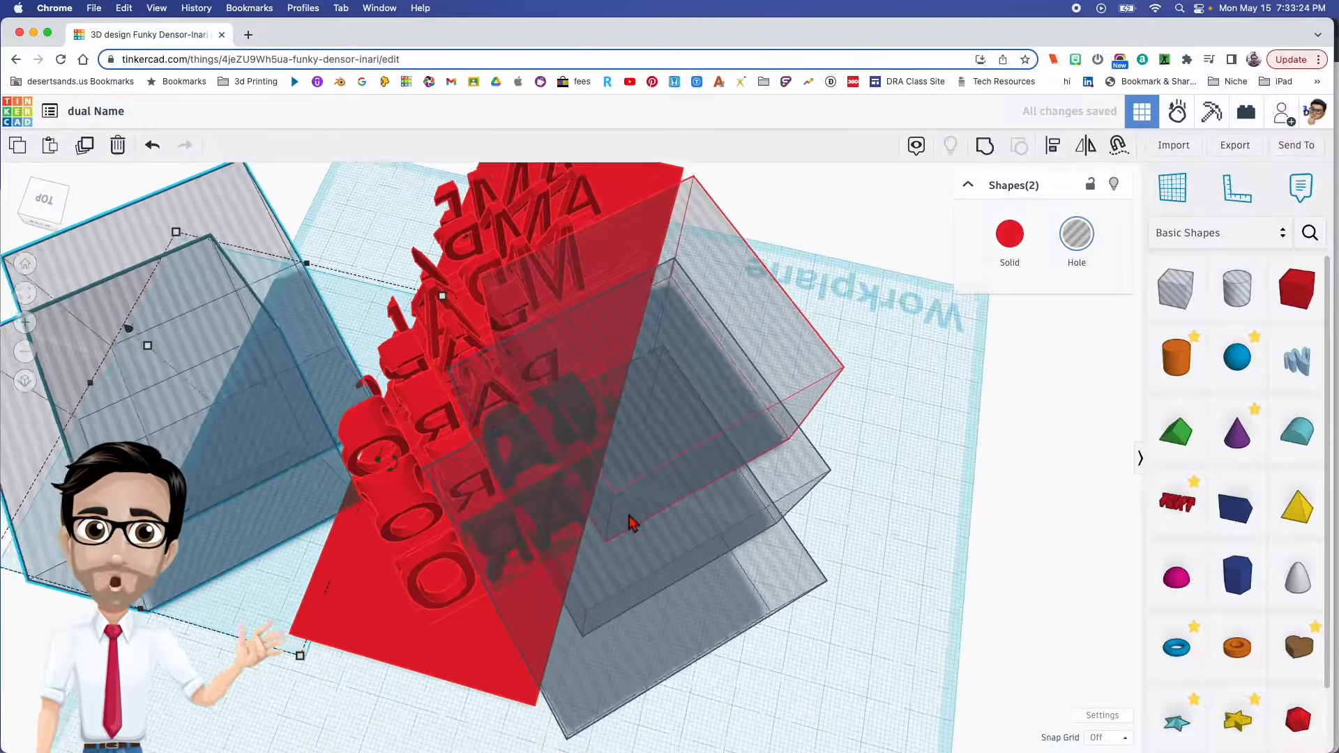
- Position the first copied hole box over the surplus letters at the opposite side's end, leaving the diagonal name's first letter clear
right_click_drag(777, 627, 666, 502)
mouse_move(618, 528)
left_mouse_down()
mouse_move(611, 447)
mouse_move(599, 512)
left_mouse_up()
left_click(740, 491)
left_click_drag(672, 550, 685, 460)
right_click_drag(684, 460, 604, 515)
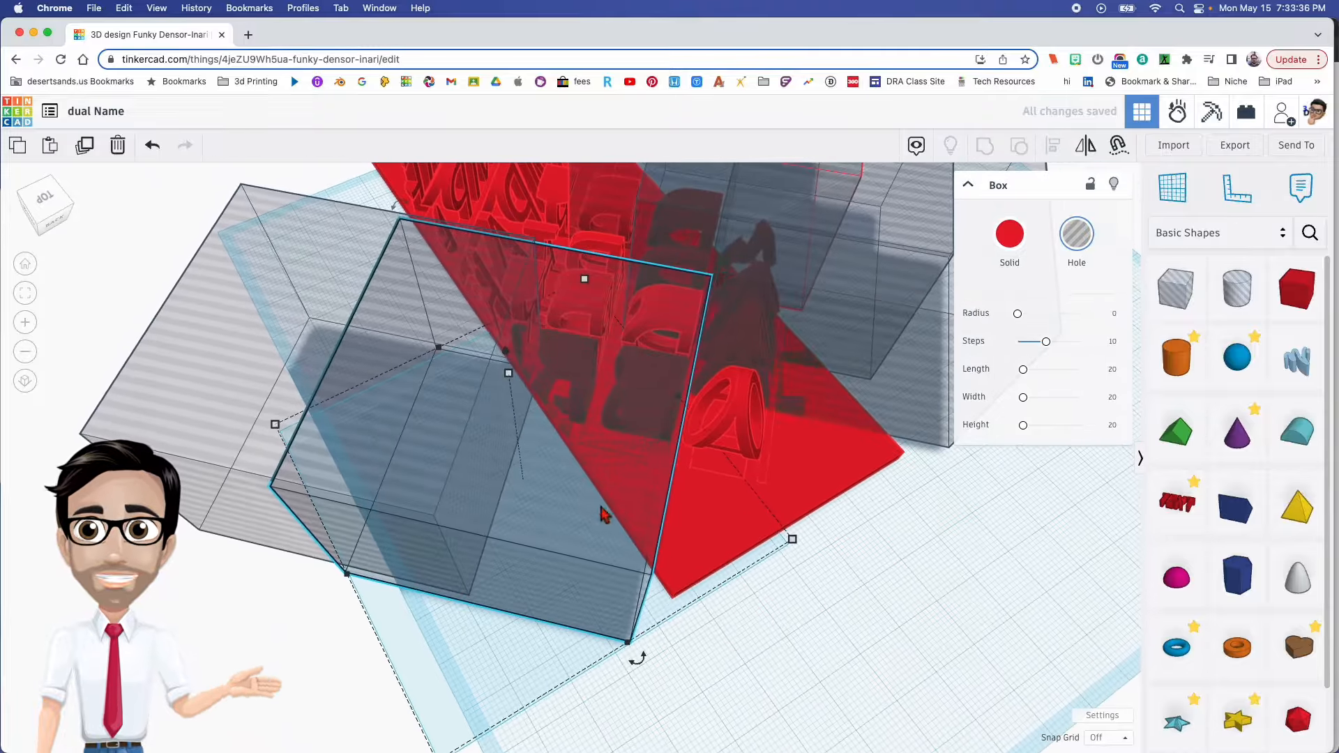
right_click_drag(787, 579, 721, 488)
scroll(700, 499, "up", 5)
right_click_drag(585, 503, 854, 509)
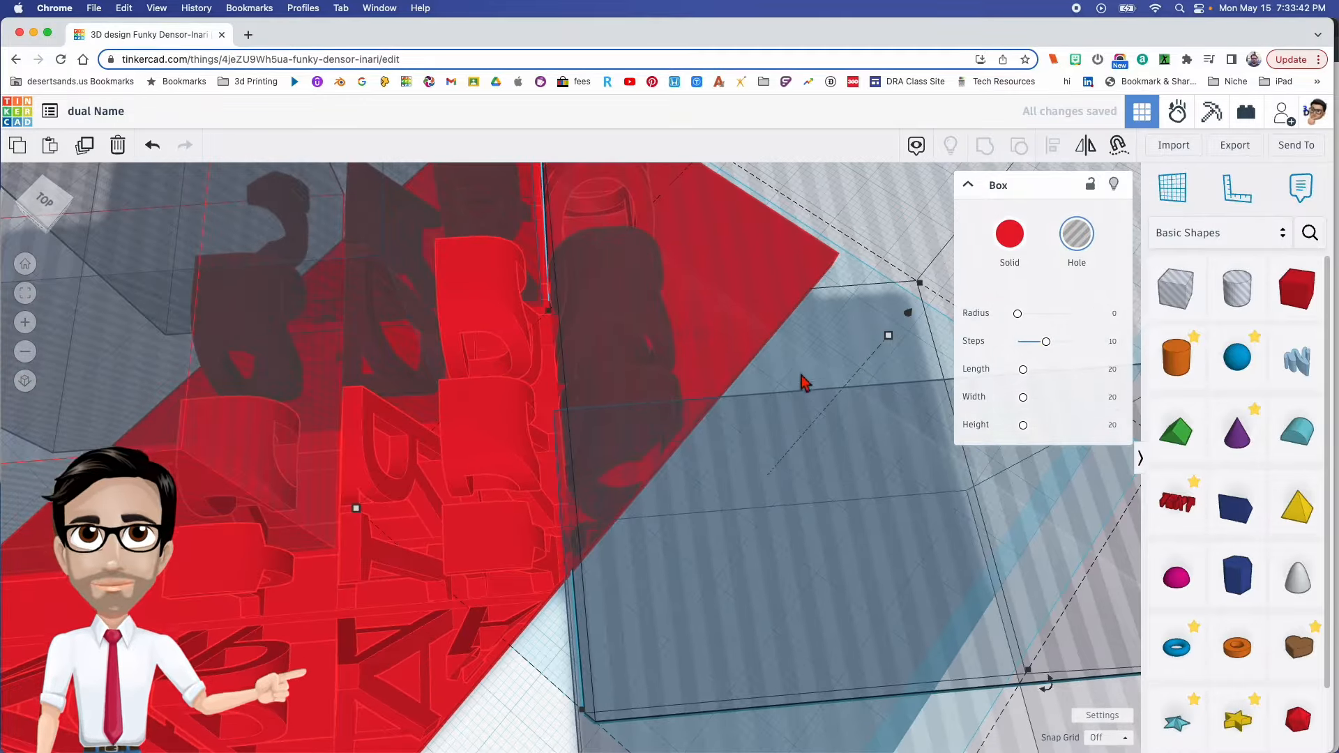
- Place the second hole box over the next surplus letters on the opposite side and fine-tune its corner against the name's diagonal
left_click(789, 363)
left_click(783, 370)
right_click_drag(747, 464, 697, 457)
right_click_drag(690, 518, 643, 558)
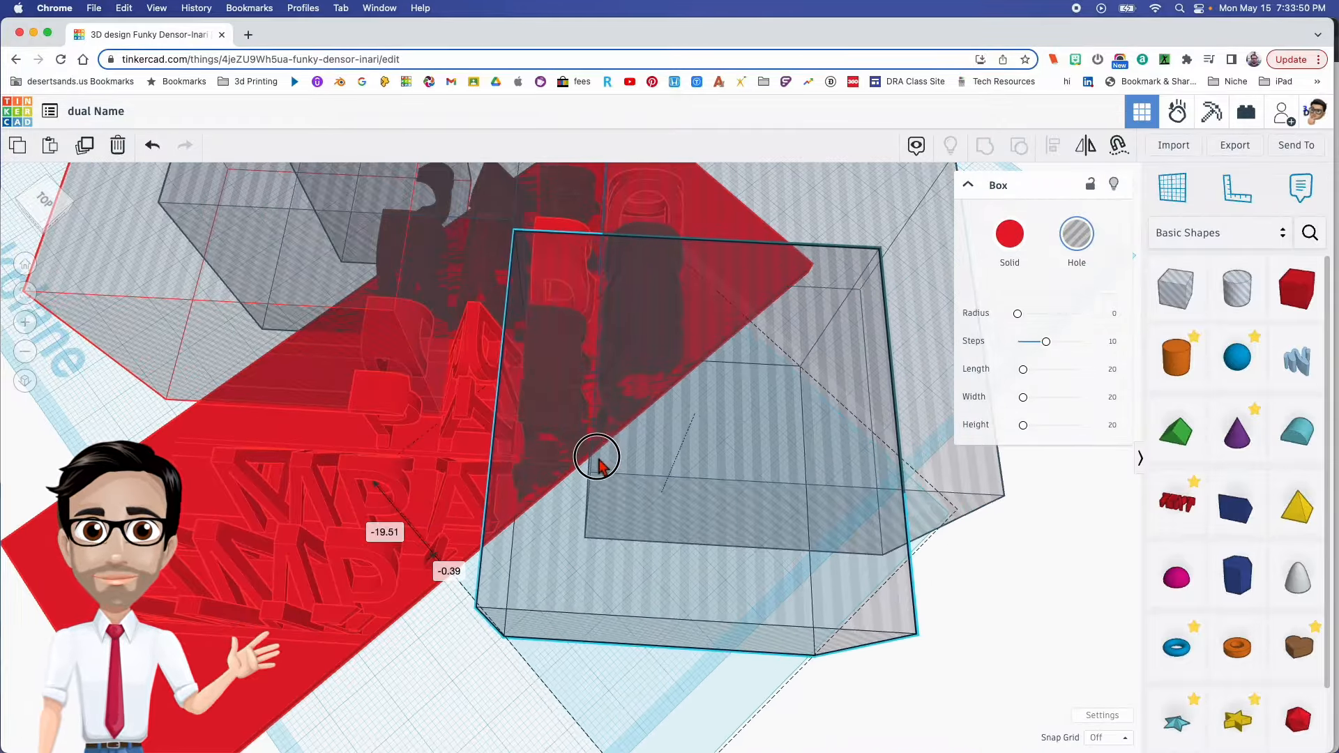
right_click_drag(588, 466, 670, 488)
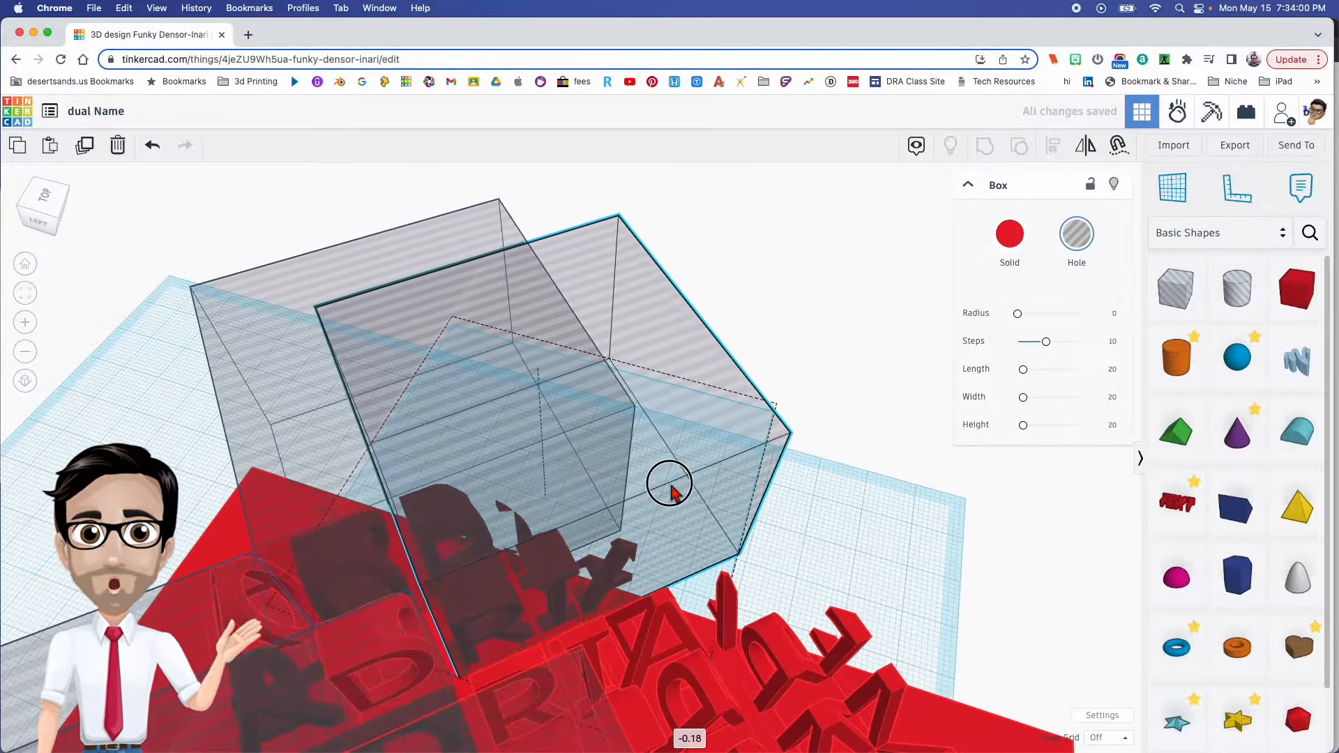
- Place a third hole box farther along the opposite side, covering the surplus letters beside the middle of the name
right_click_drag(675, 493, 623, 518)
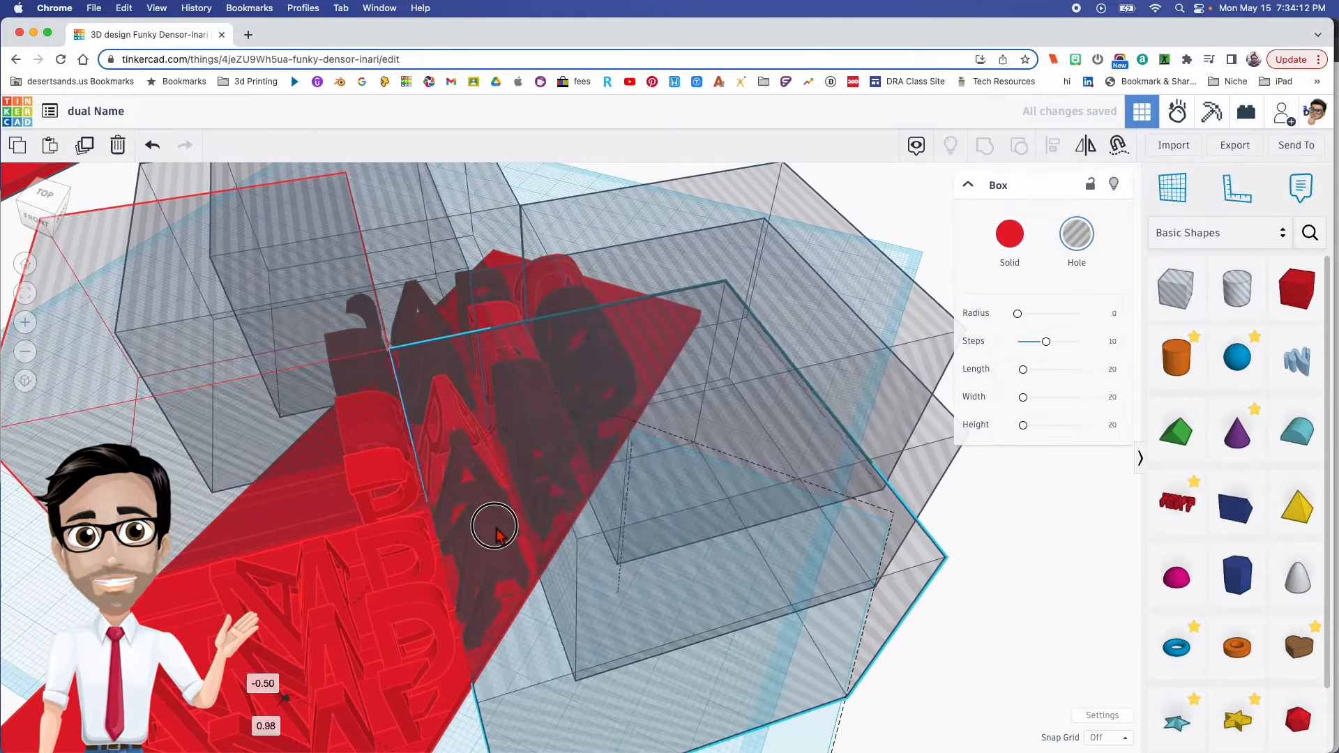
right_click_drag(514, 477, 813, 387)
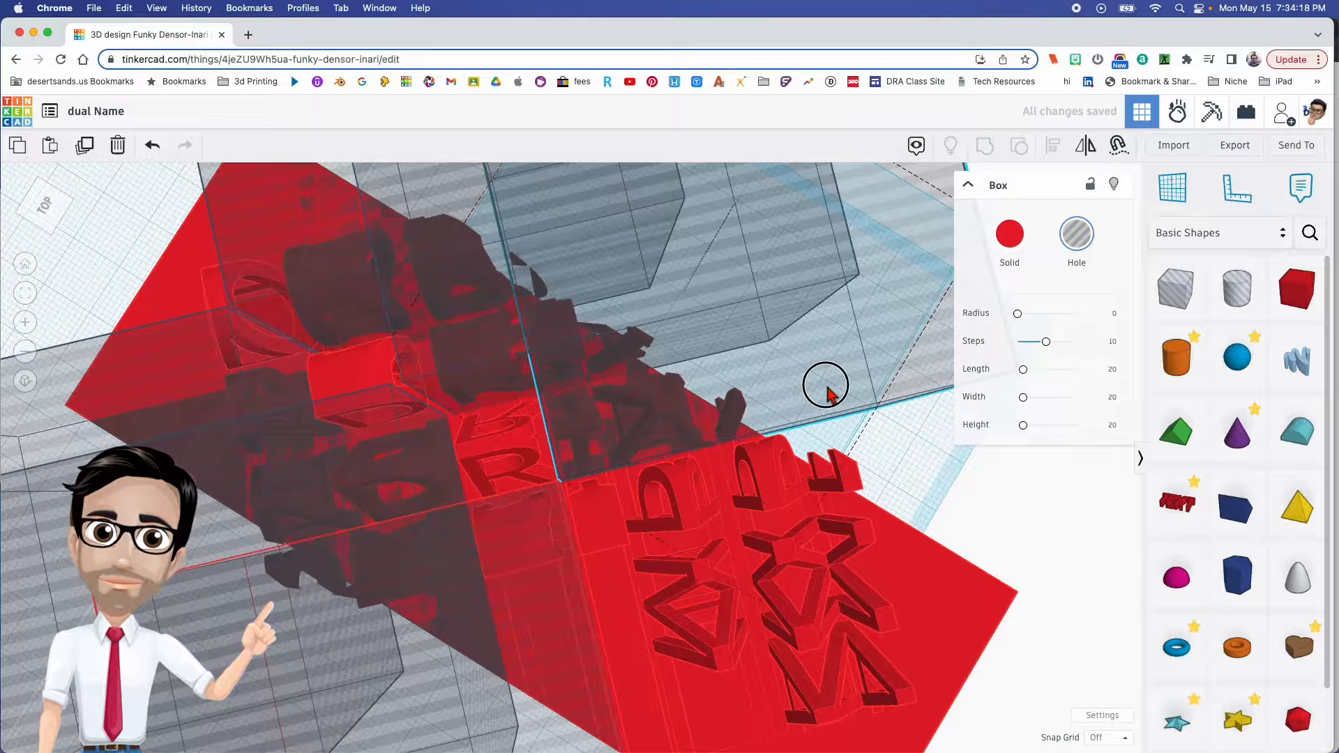
right_click_drag(817, 369, 880, 399)
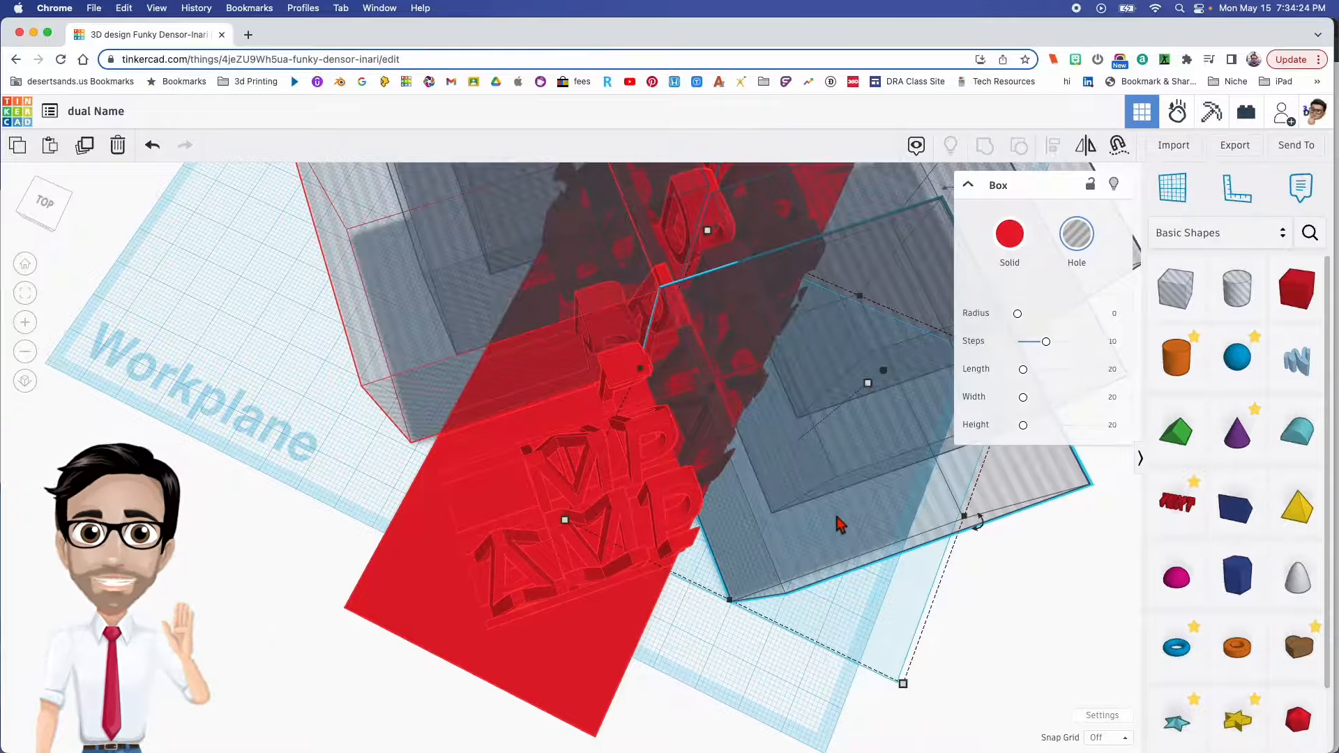
- Add a fourth hole box on the opposite side and align its corner beside the name's next letter
right_click_drag(840, 520, 675, 457)
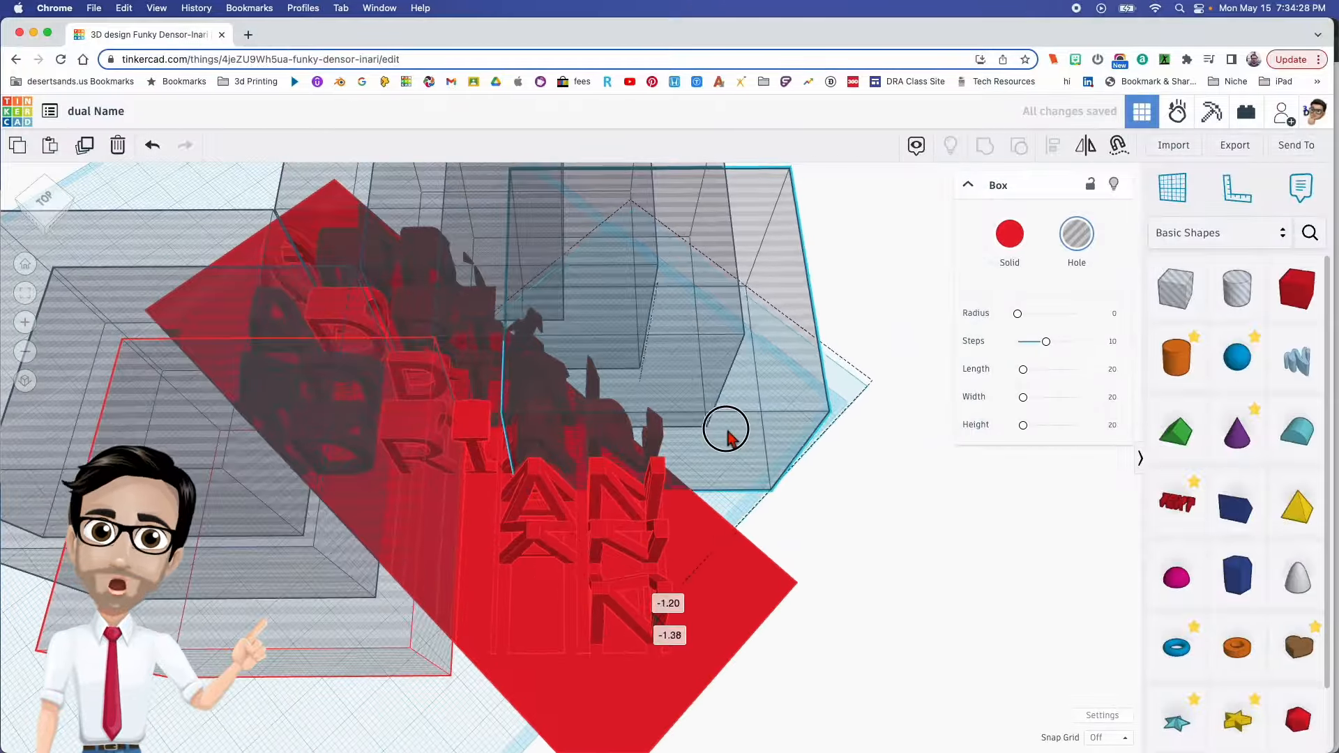
right_click_drag(750, 443, 516, 500)
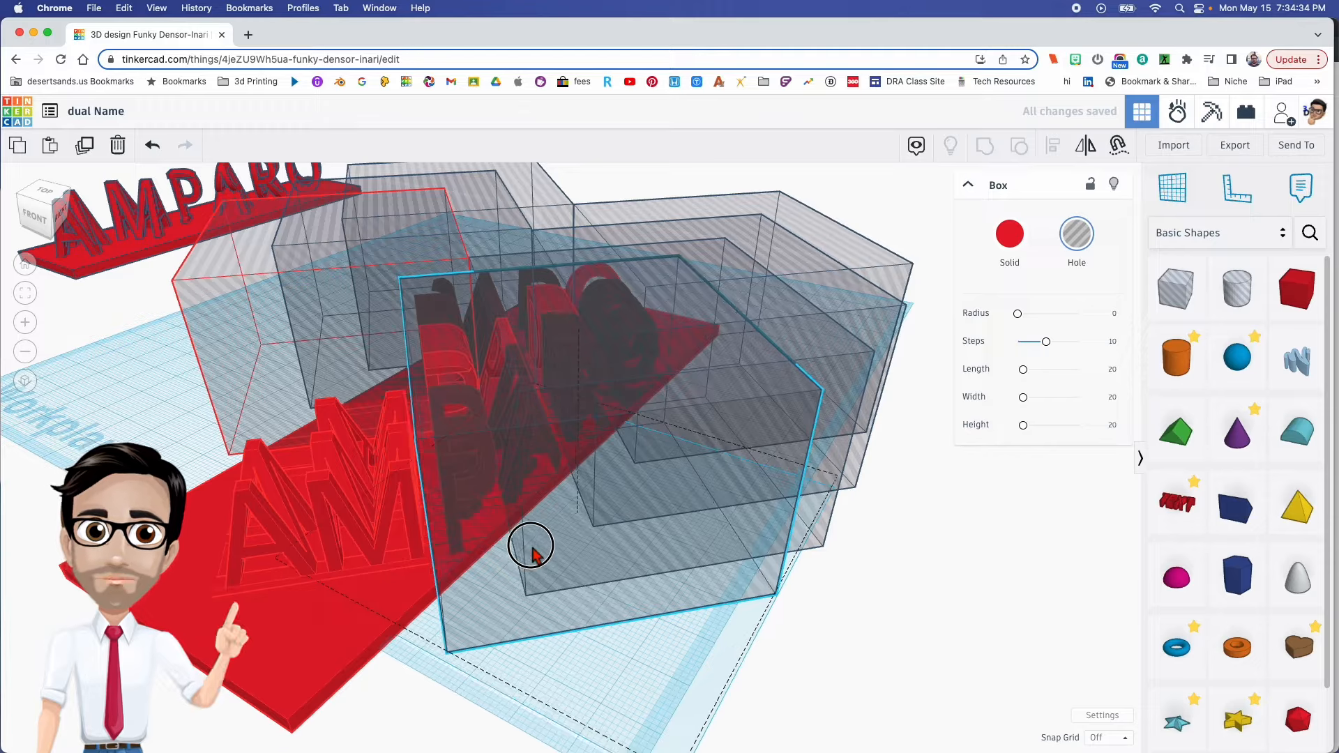
right_click_drag(505, 537, 733, 505)
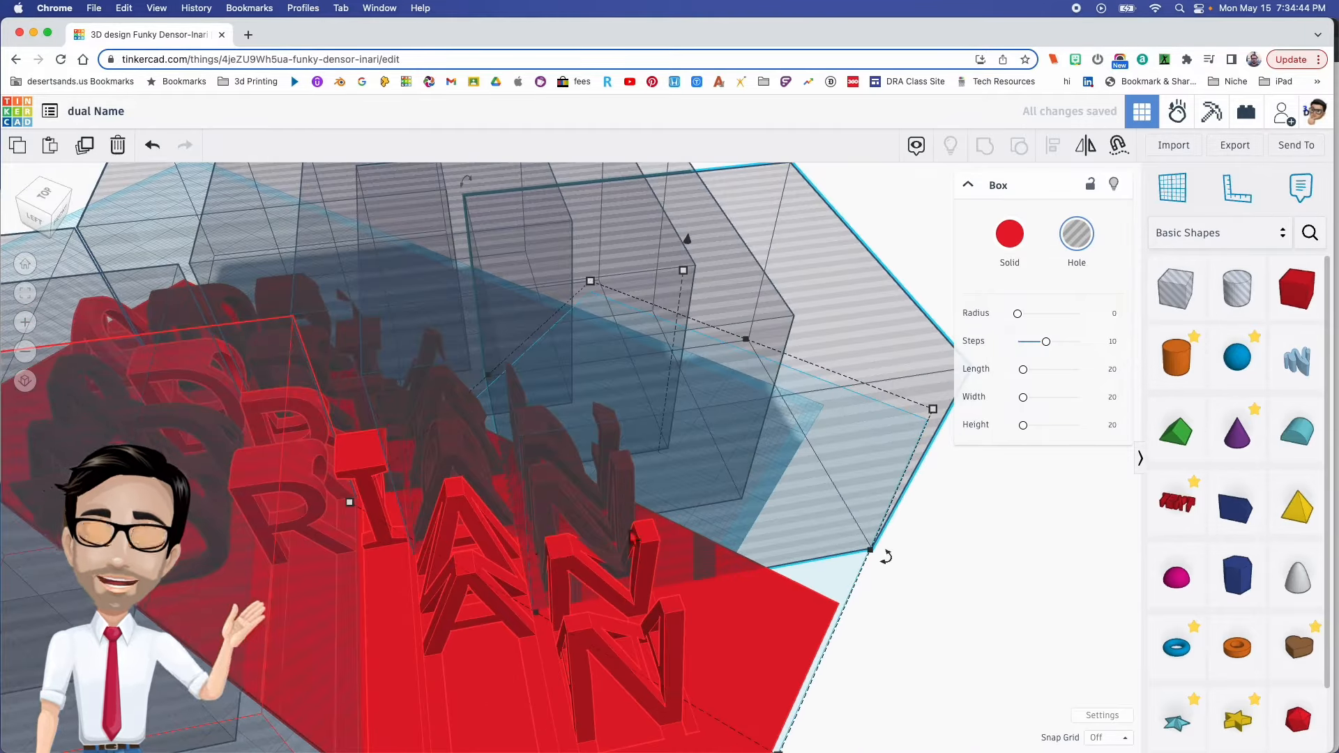
- Fine-tune the last hole box's position on the opposite side so its corner follows the diagonal beside the name's final letter
right_click_drag(447, 555, 524, 566)
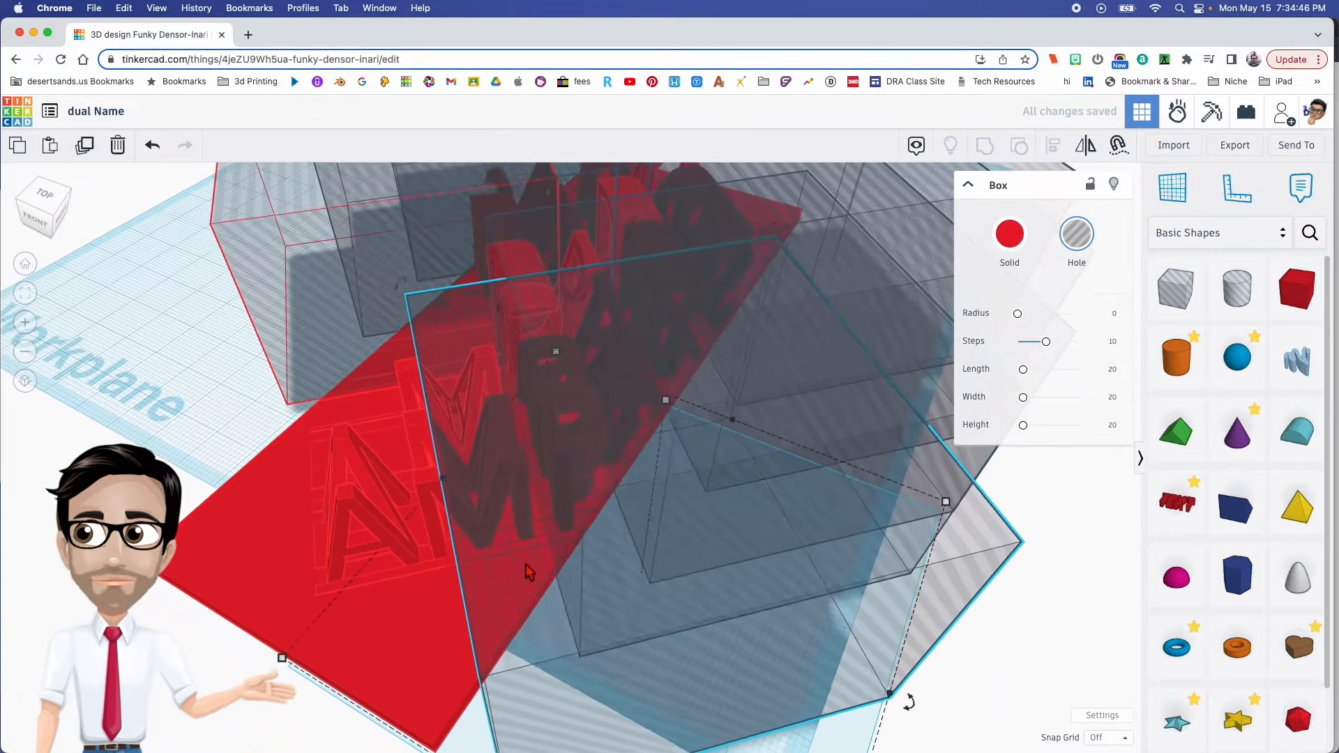
left_click_drag(524, 566, 502, 579)
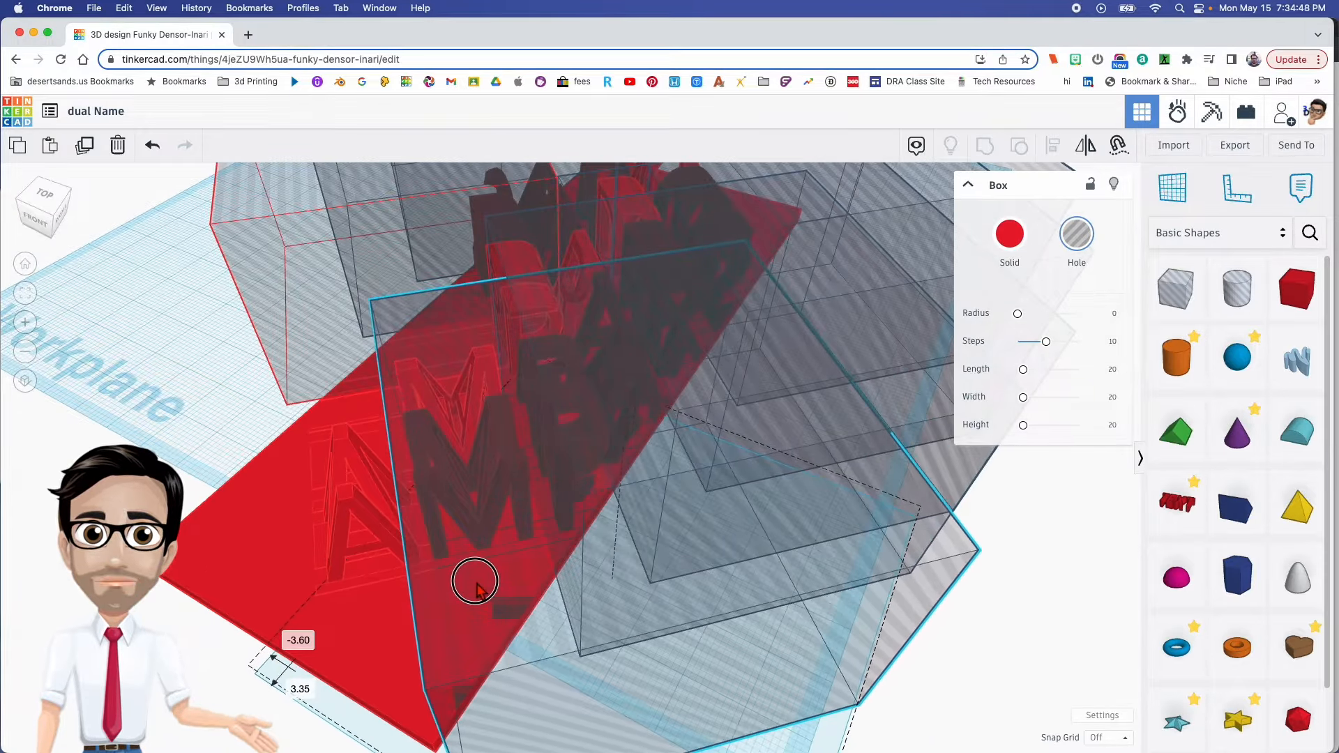
right_click_drag(462, 585, 637, 579)
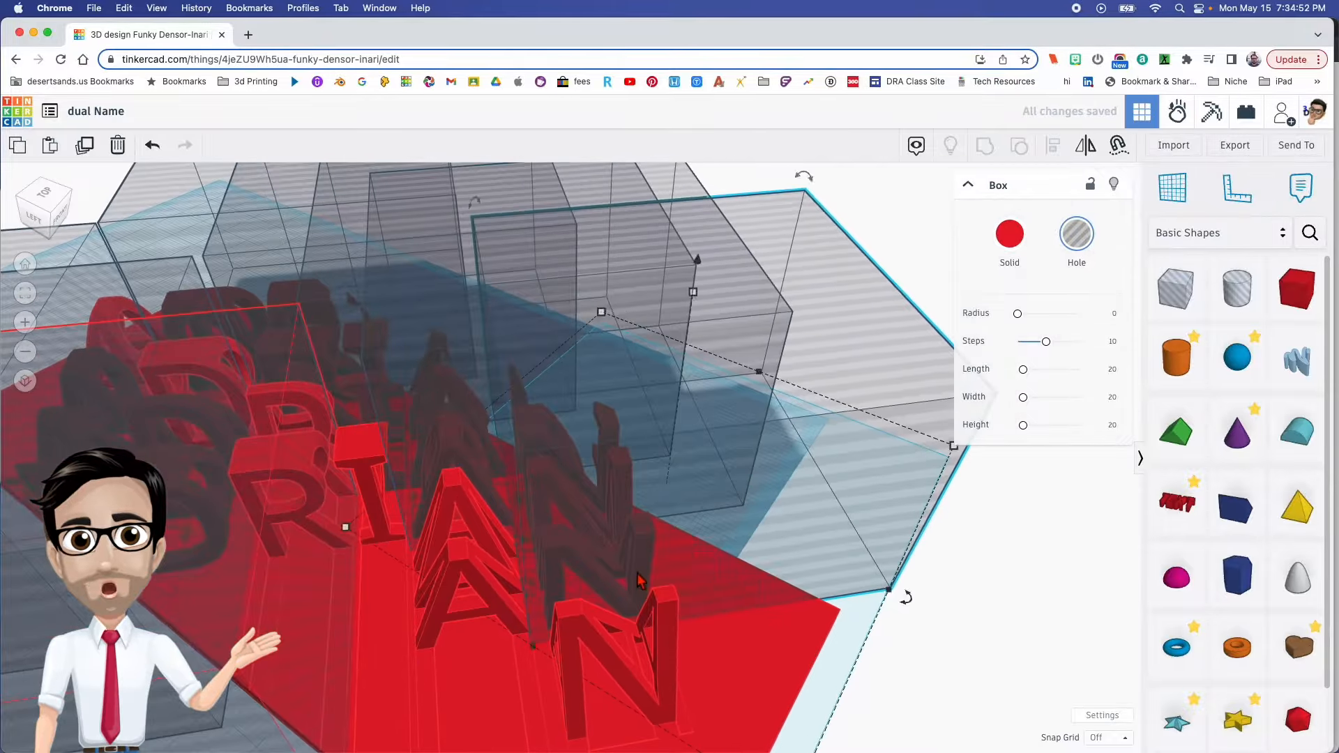
left_click_drag(741, 578, 744, 578)
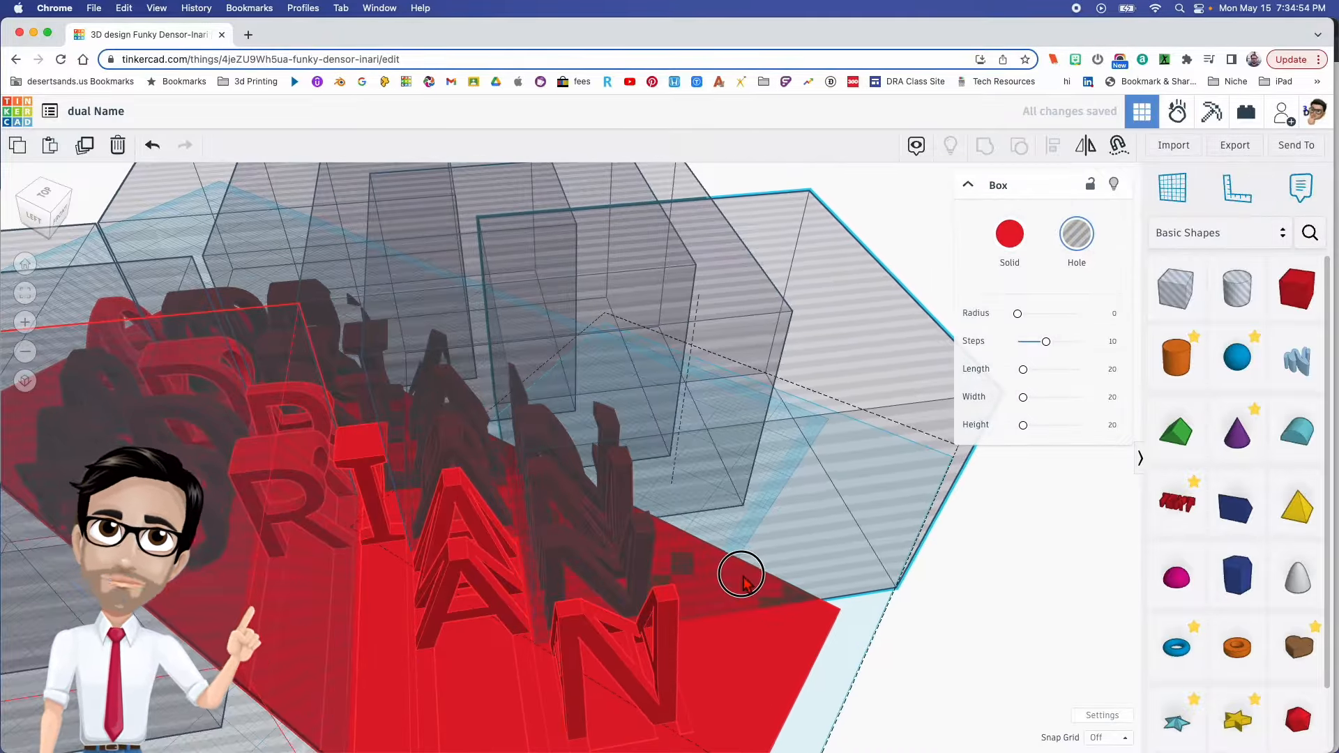
right_click_drag(741, 579, 453, 489)
left_click(274, 568)
right_click_drag(274, 569, 380, 547)
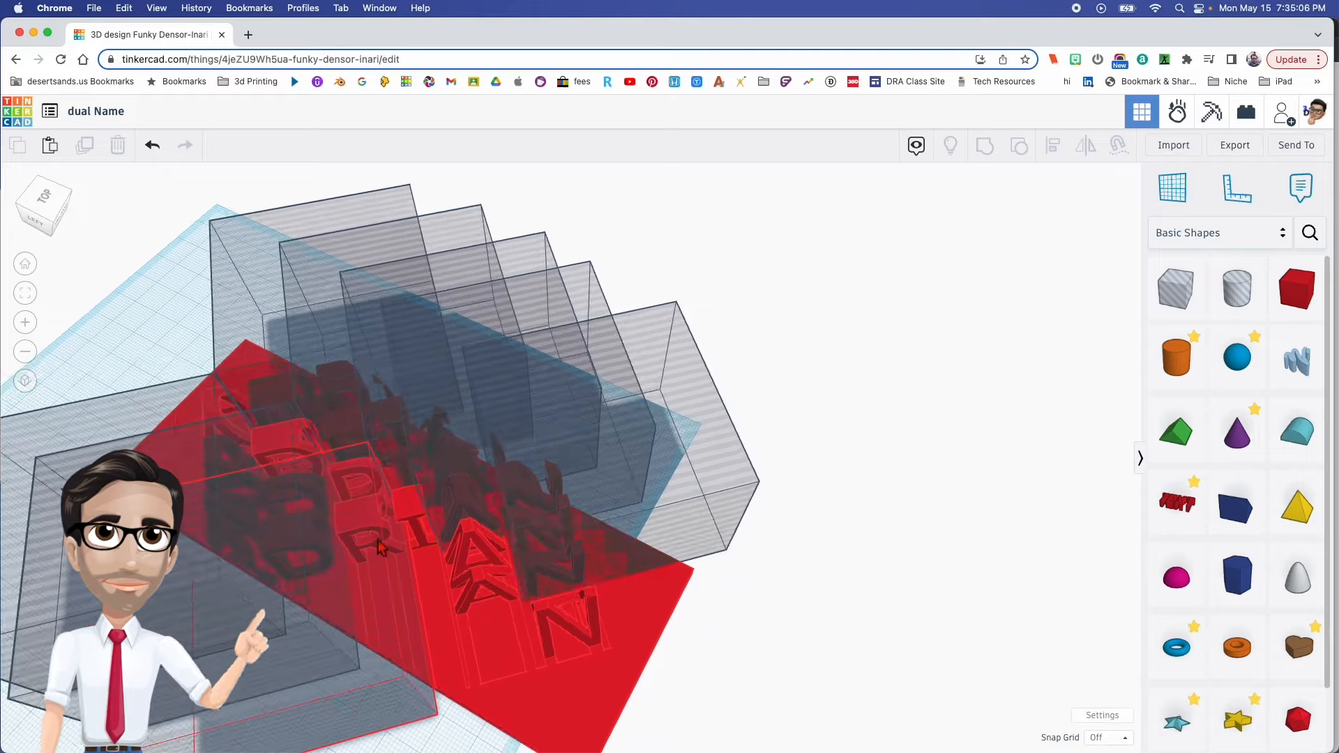
- Select the hole boxes on both sides of the diagonal and group them into a single hole shape
right_click_drag(549, 574, 430, 387)
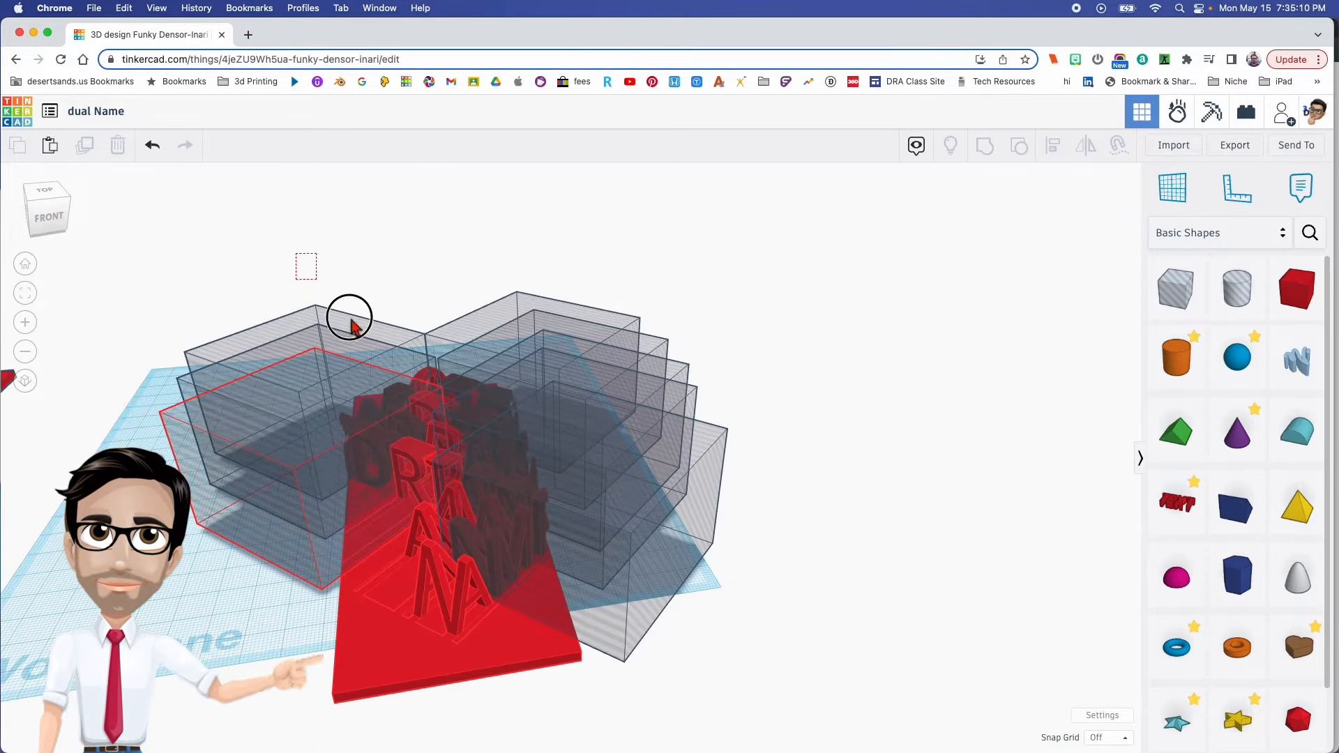
left_click_drag(622, 617, 624, 617)
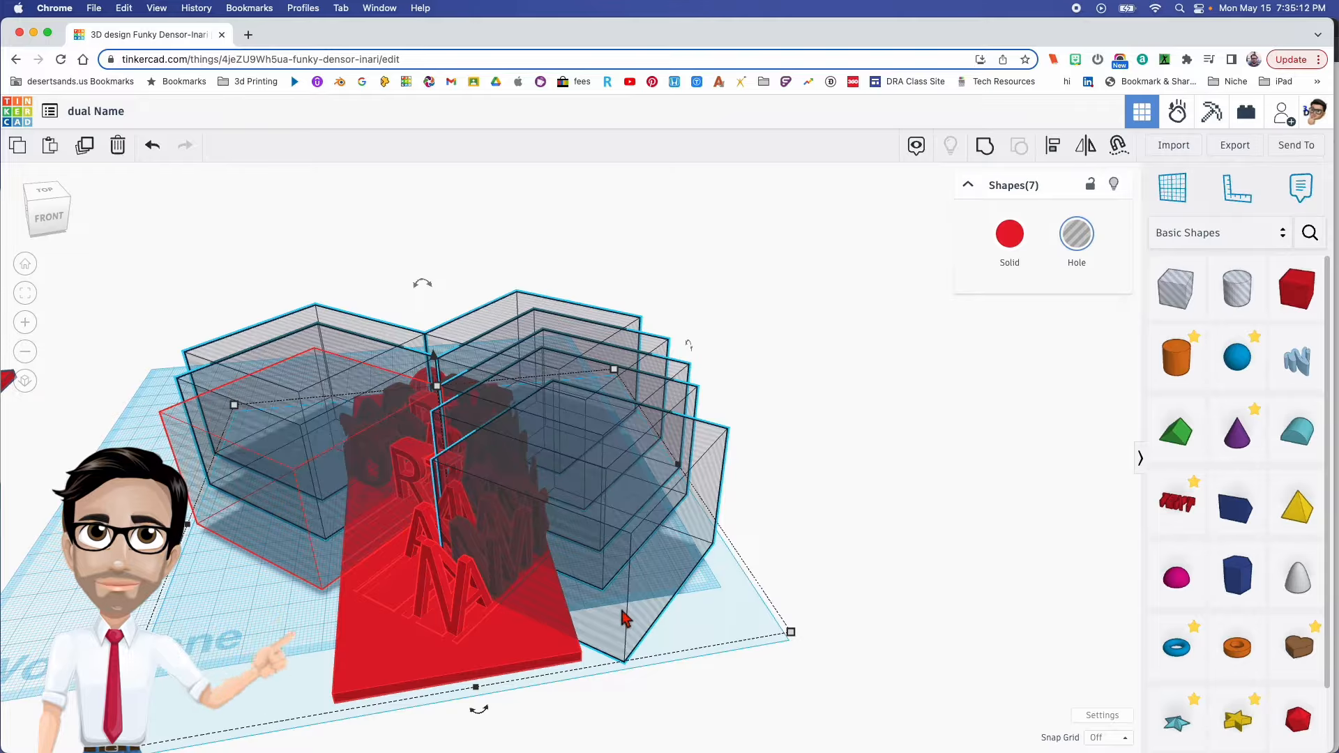
key("super+g")
scroll(625, 617, "down", 3)
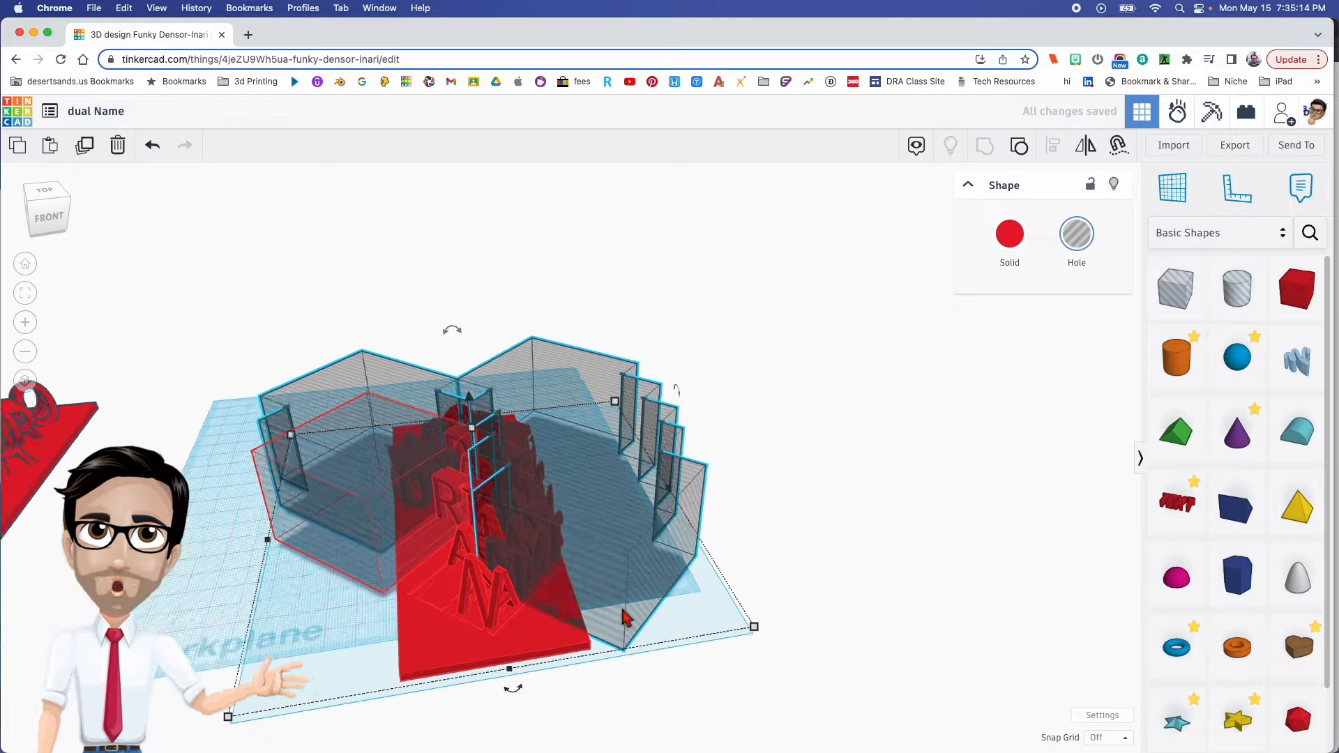
- Move the finished sample model onto the workplane beside the new one and inspect where the new letters meet the base
left_click_drag(67, 499, 298, 551)
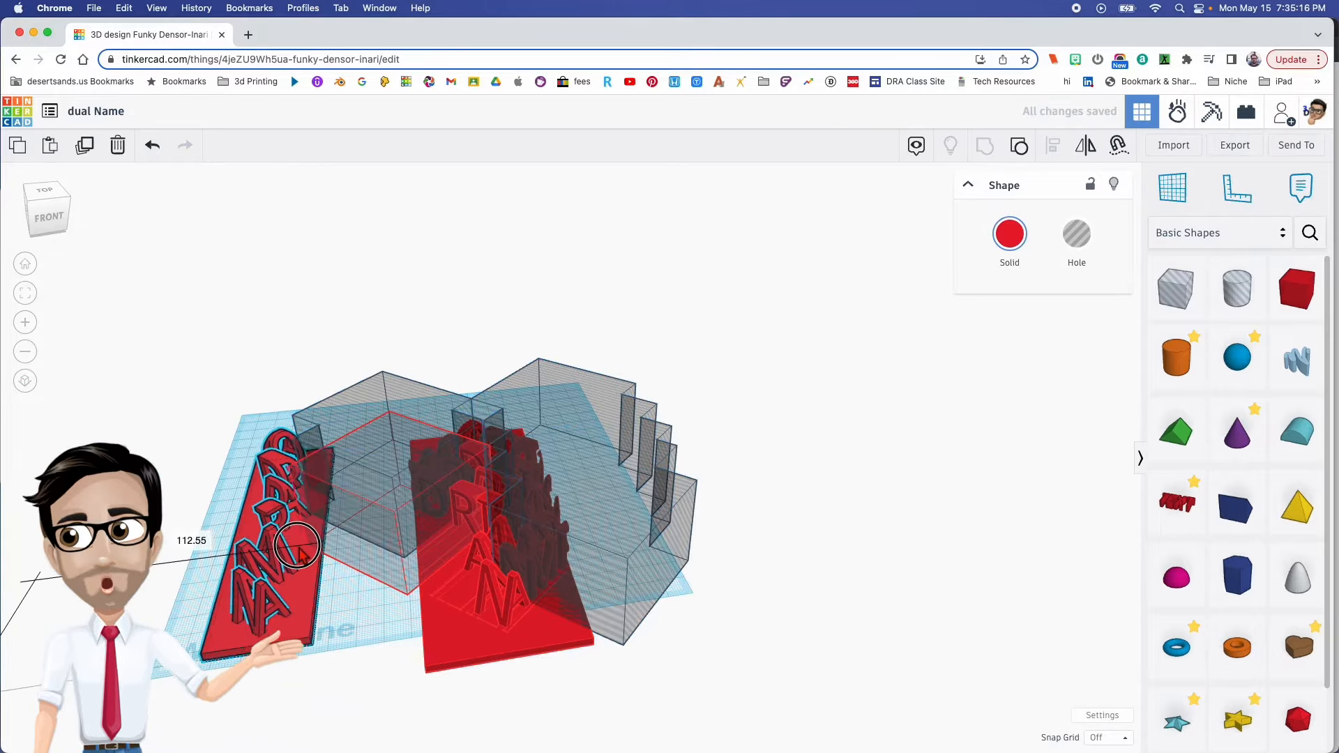
scroll(285, 542, "up", 5)
right_click_drag(309, 558, 488, 523)
right_click_drag(579, 573, 667, 500)
scroll(725, 538, "up", 6)
scroll(667, 500, "up", 5)
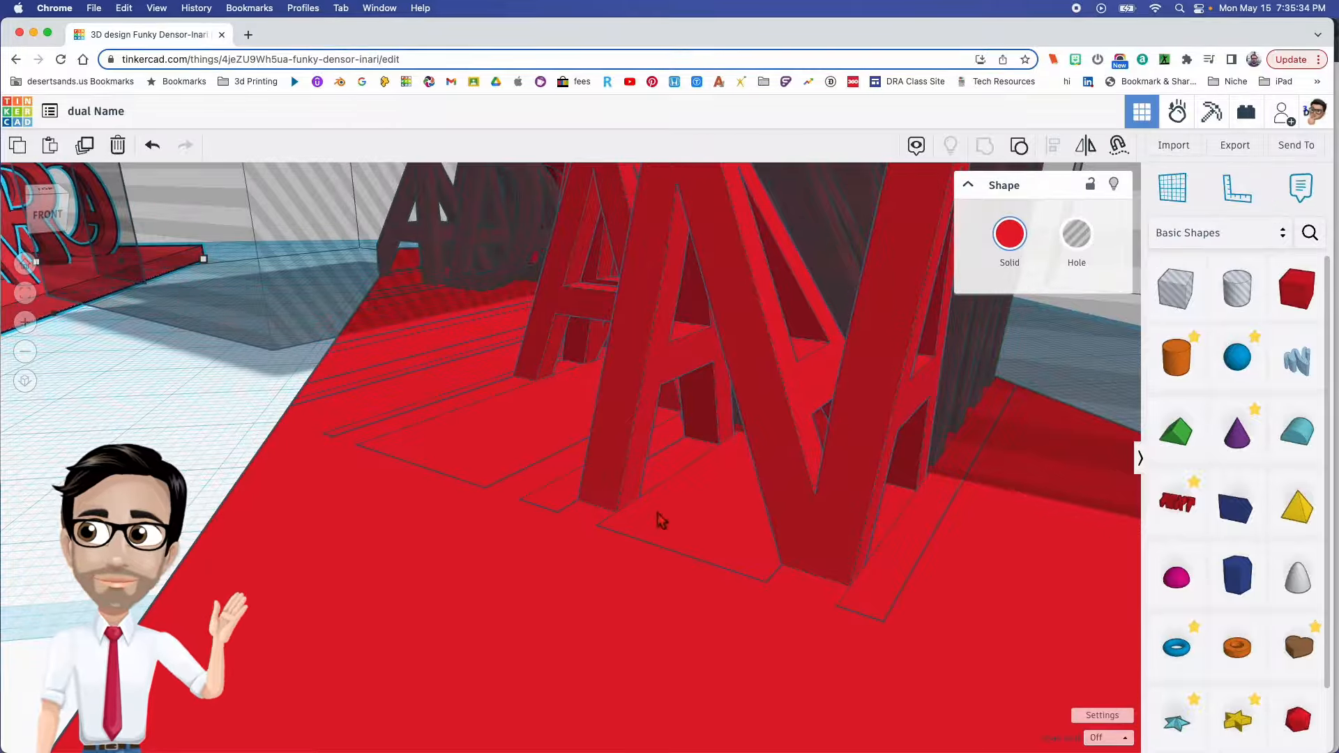
scroll(544, 487, "down", 10)
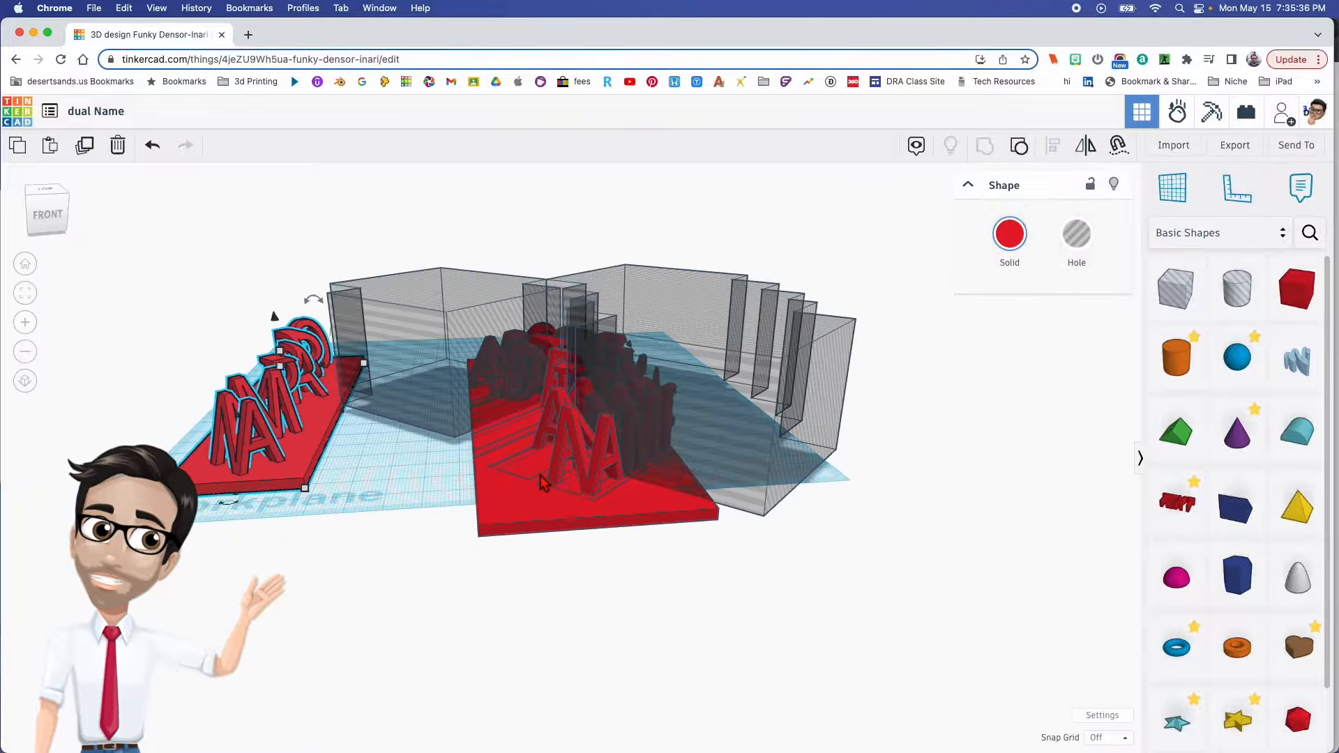
right_click_drag(546, 488, 637, 574)
scroll(633, 567, "down", 3)
- Place a demonstration text shape in front of the workplane and set its font to Sans
left_click_drag(1179, 502, 450, 589)
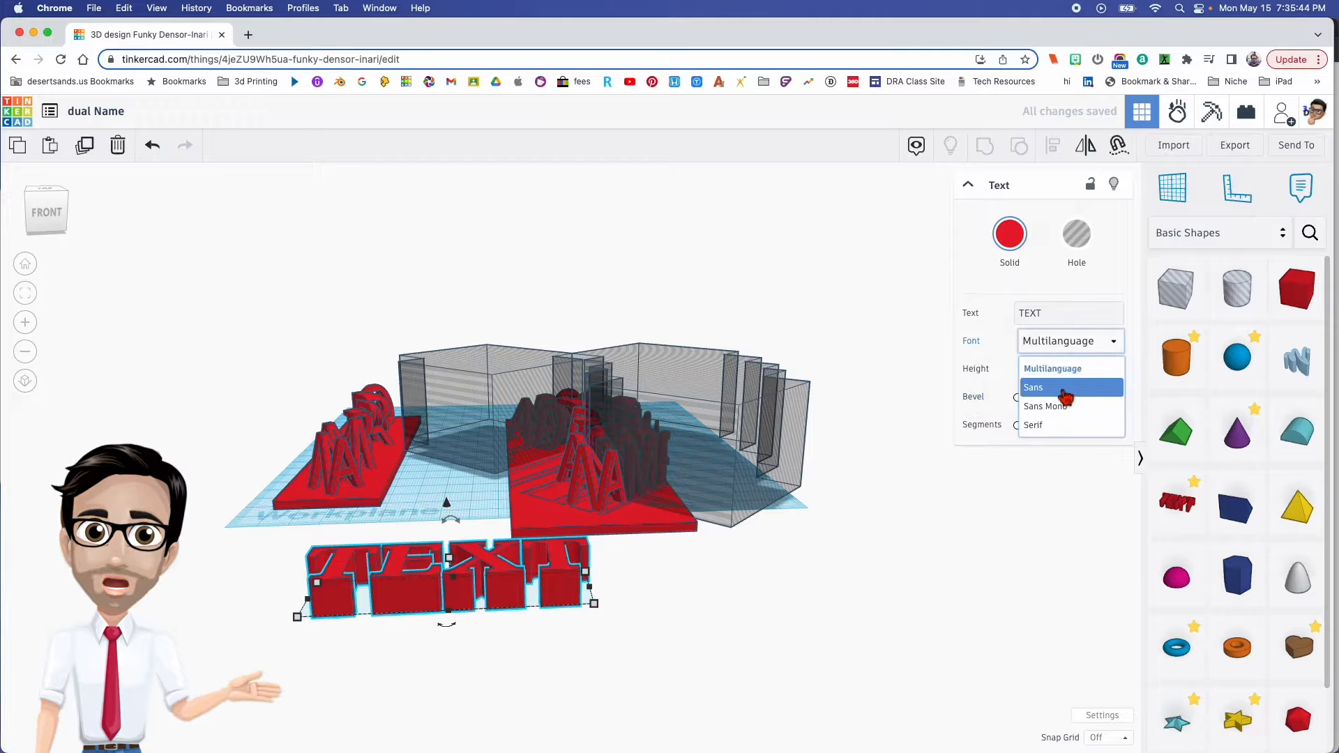
left_click(1065, 388)
right_click_drag(577, 582, 576, 599)
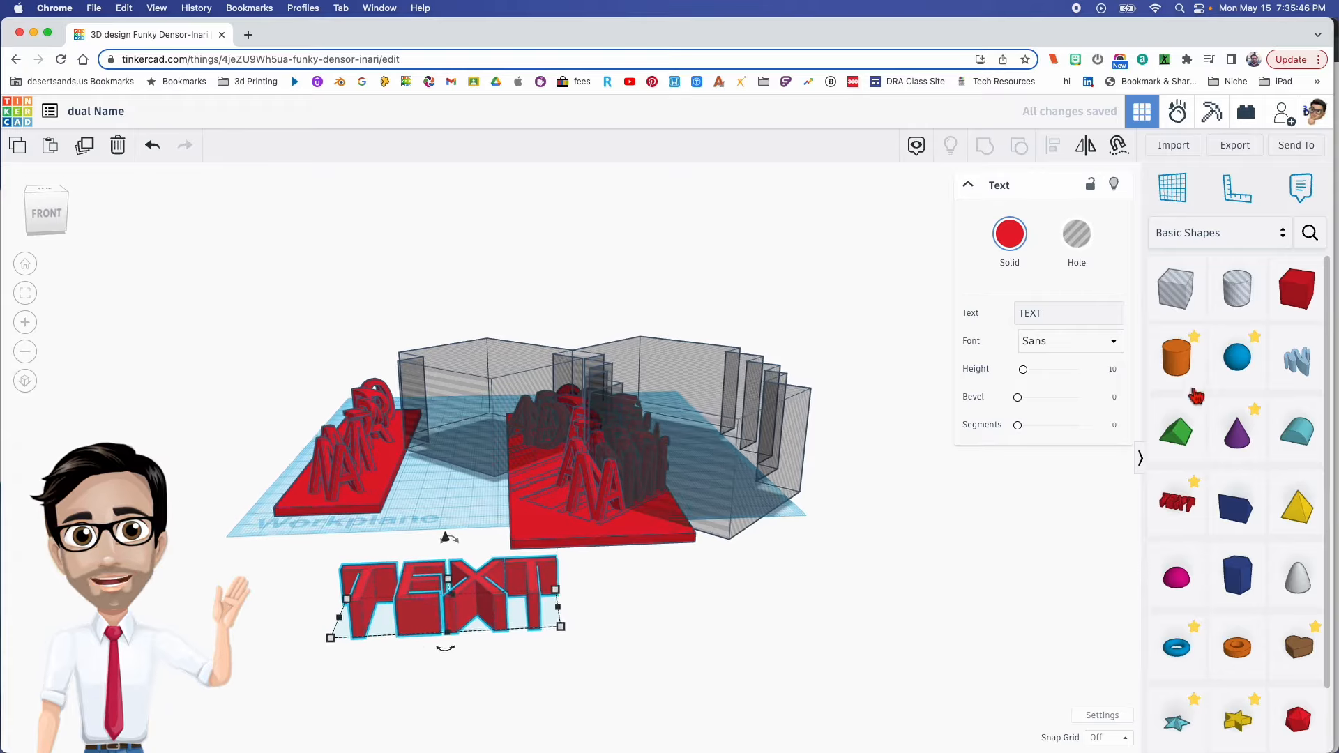
- Add a solid box beside the demonstration text, and turn the text into a hole spelling the first name
left_click_drag(1297, 289, 698, 596)
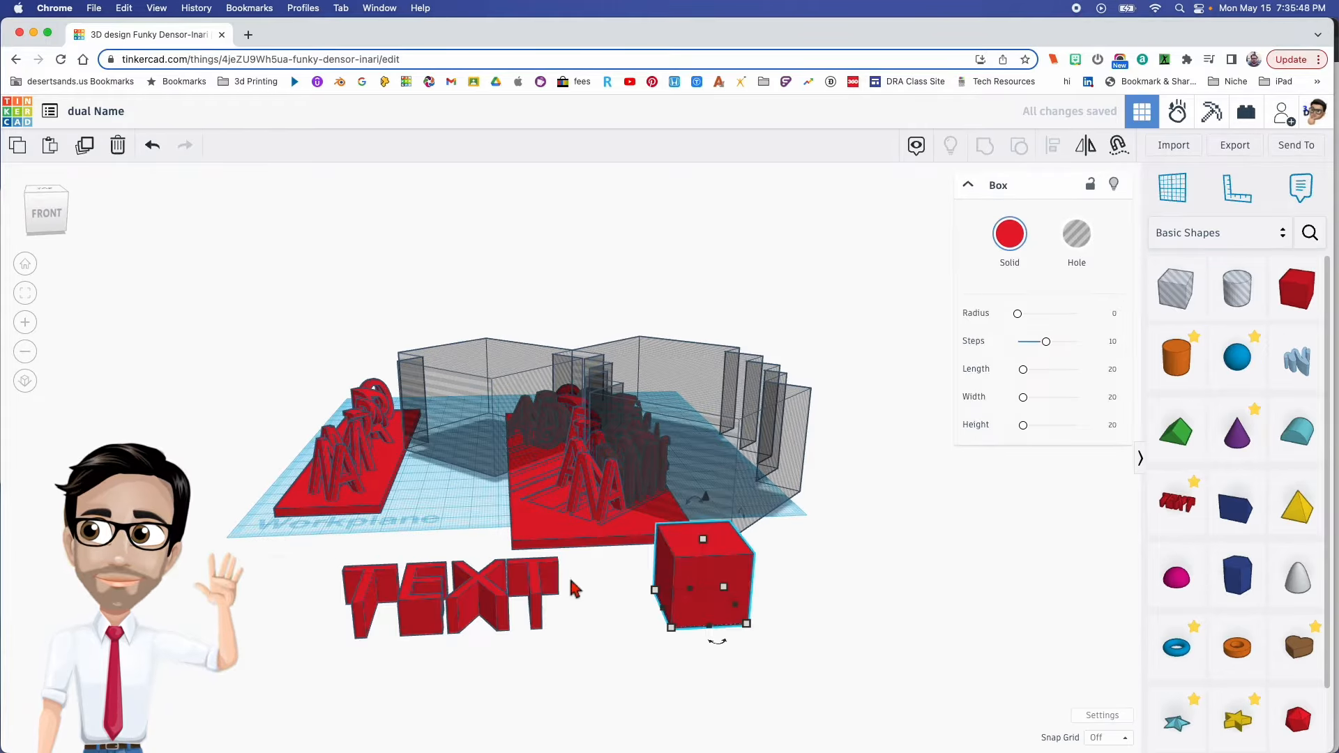
left_click(541, 604)
left_click(1091, 250)
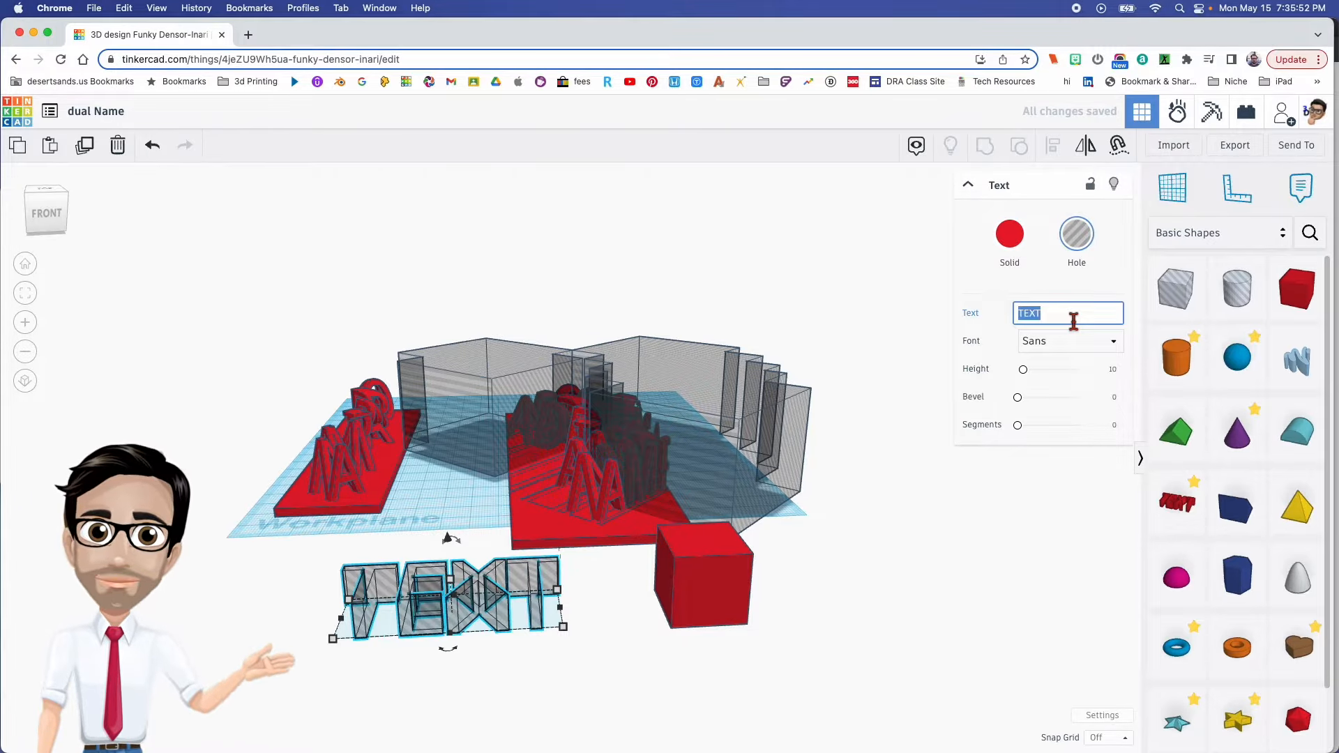
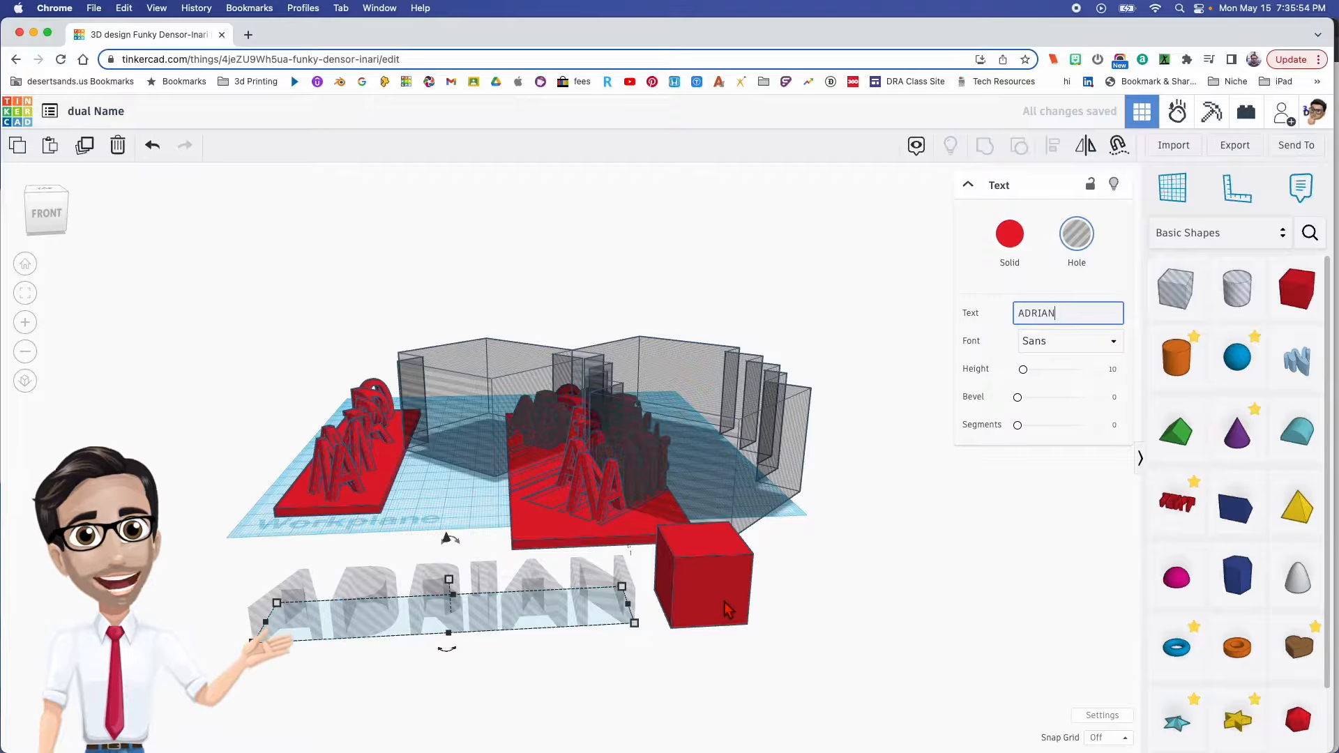
- Resize the demonstration box to 100 mm long and 30 mm deep
left_click(726, 603)
mouse_move(746, 623)
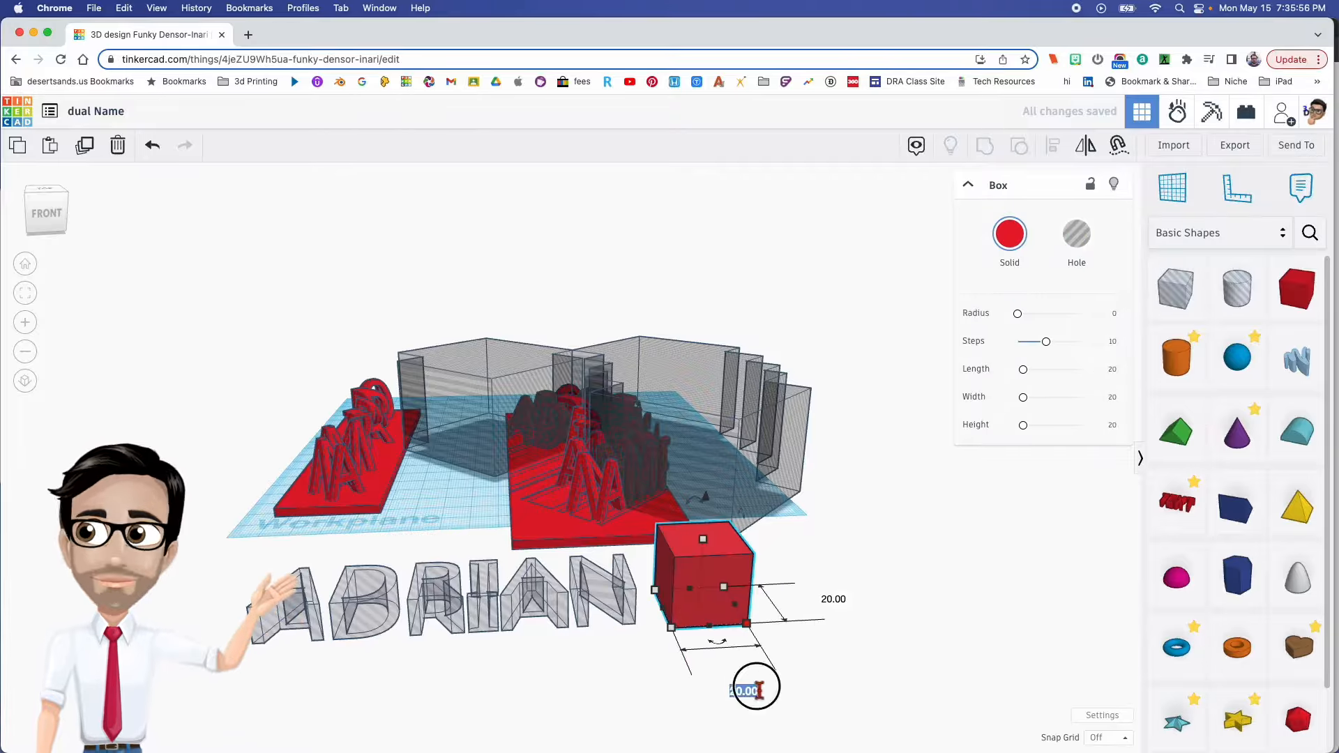
type("100")
key("Return")
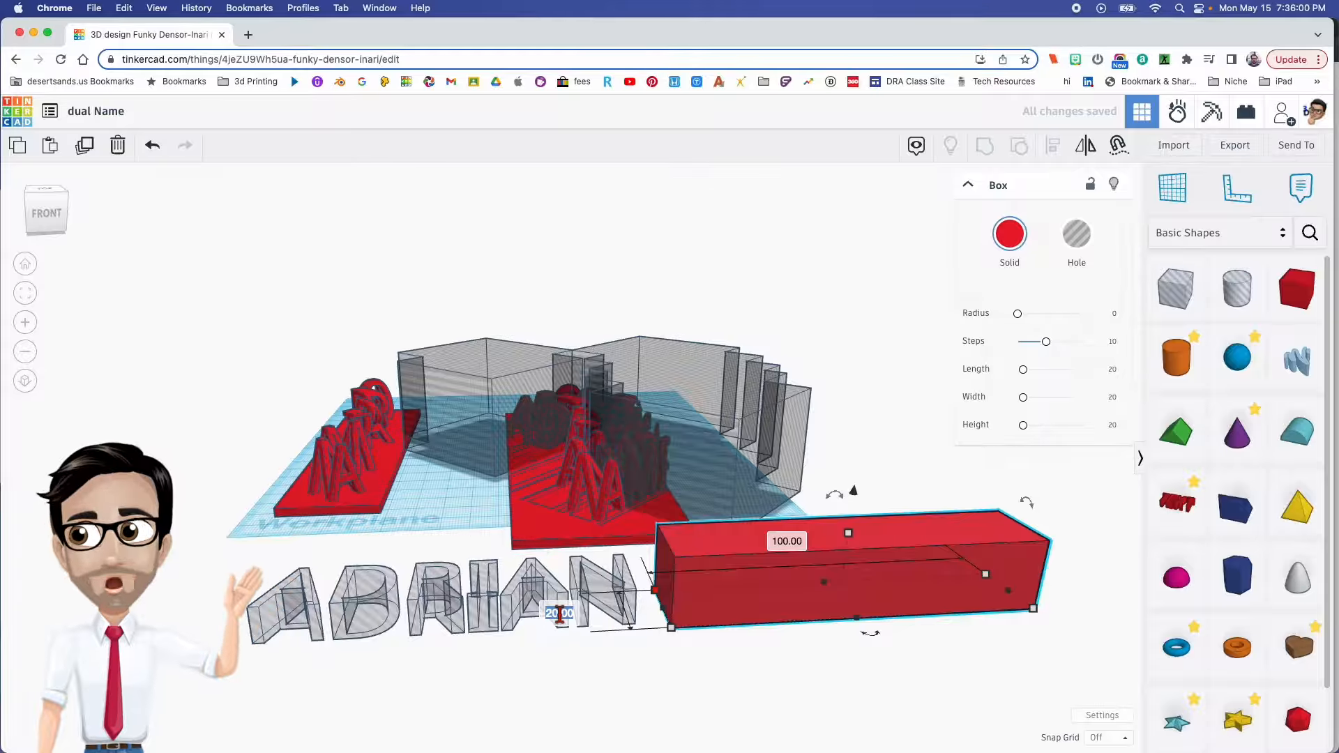
type("30")
key("Return")
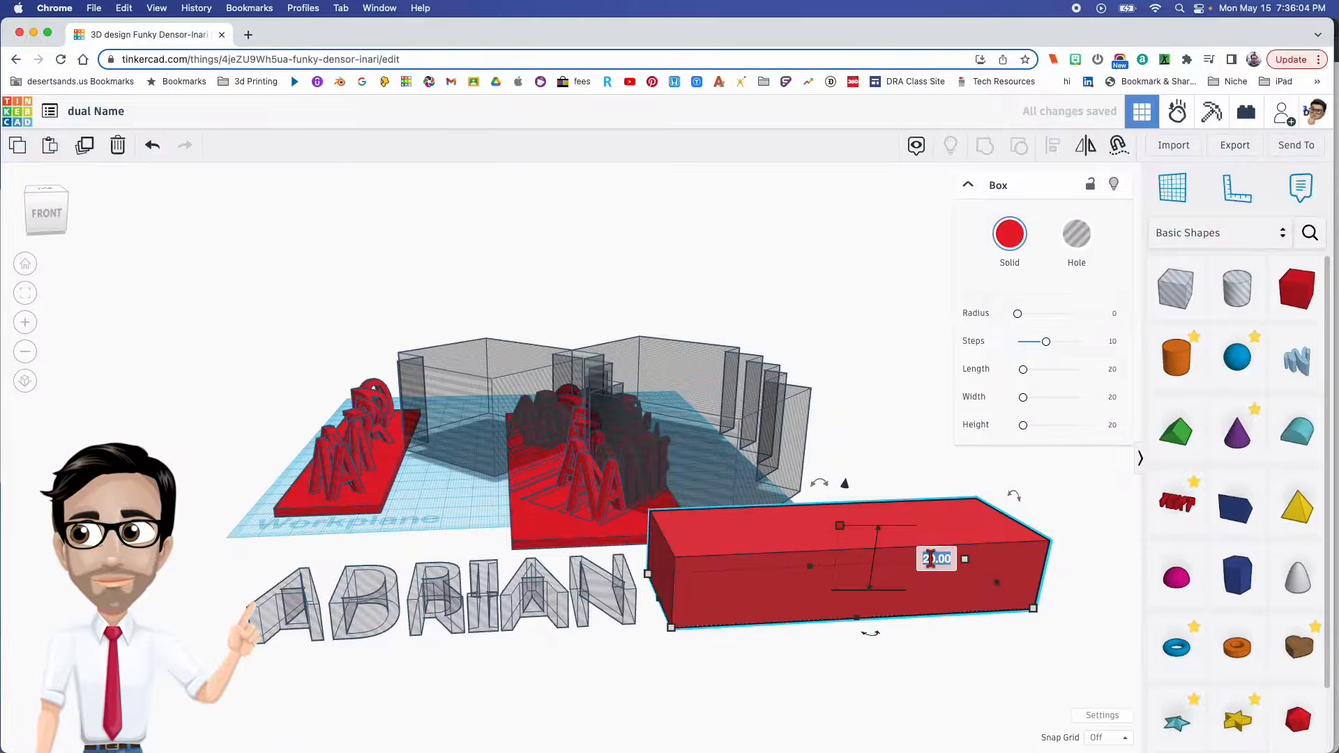
key("Return")
- Move the box over the text hole and align the two shapes with their front faces flush
right_click_drag(813, 587, 784, 671)
left_click_drag(784, 671, 455, 671)
left_click(534, 710, "shift")
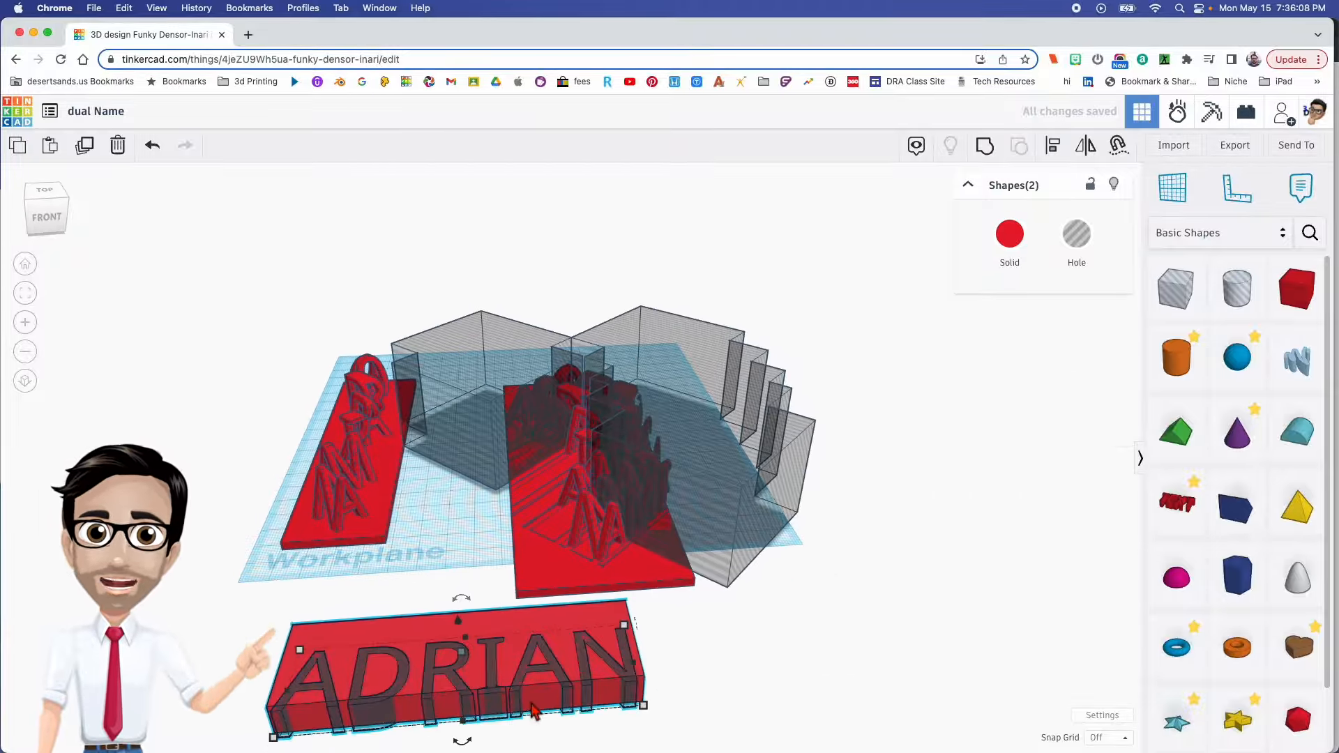
right_click_drag(533, 710, 495, 619)
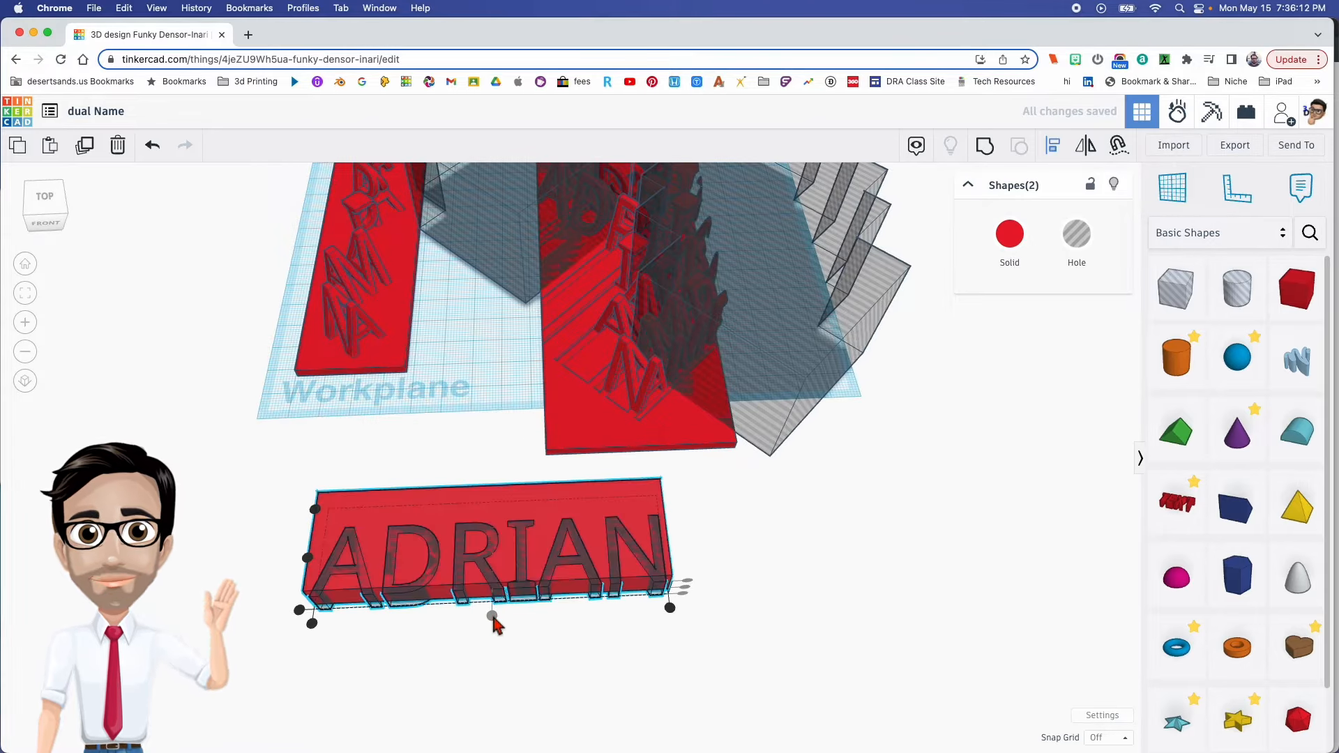
right_click_drag(359, 628, 563, 447)
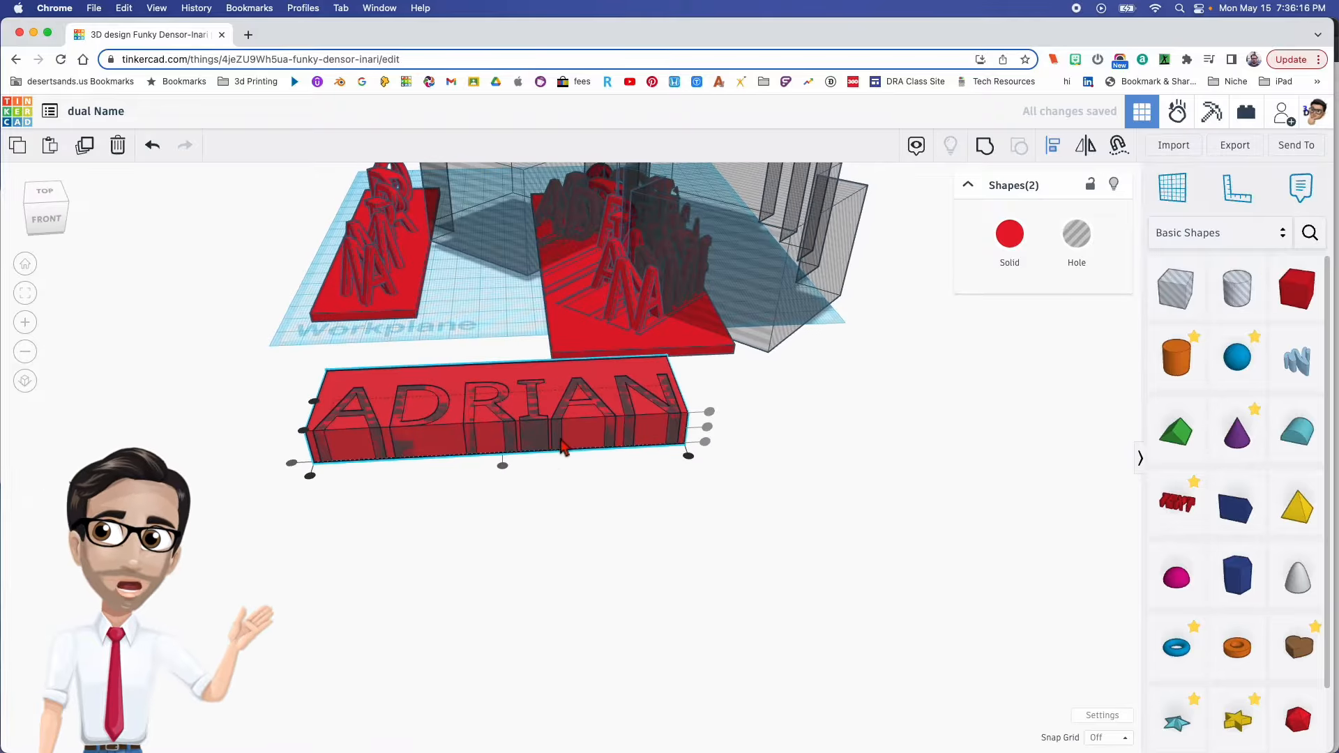
- Examine up close and from several angles how the letter holes meet the box's front face
right_click_drag(535, 491, 651, 517)
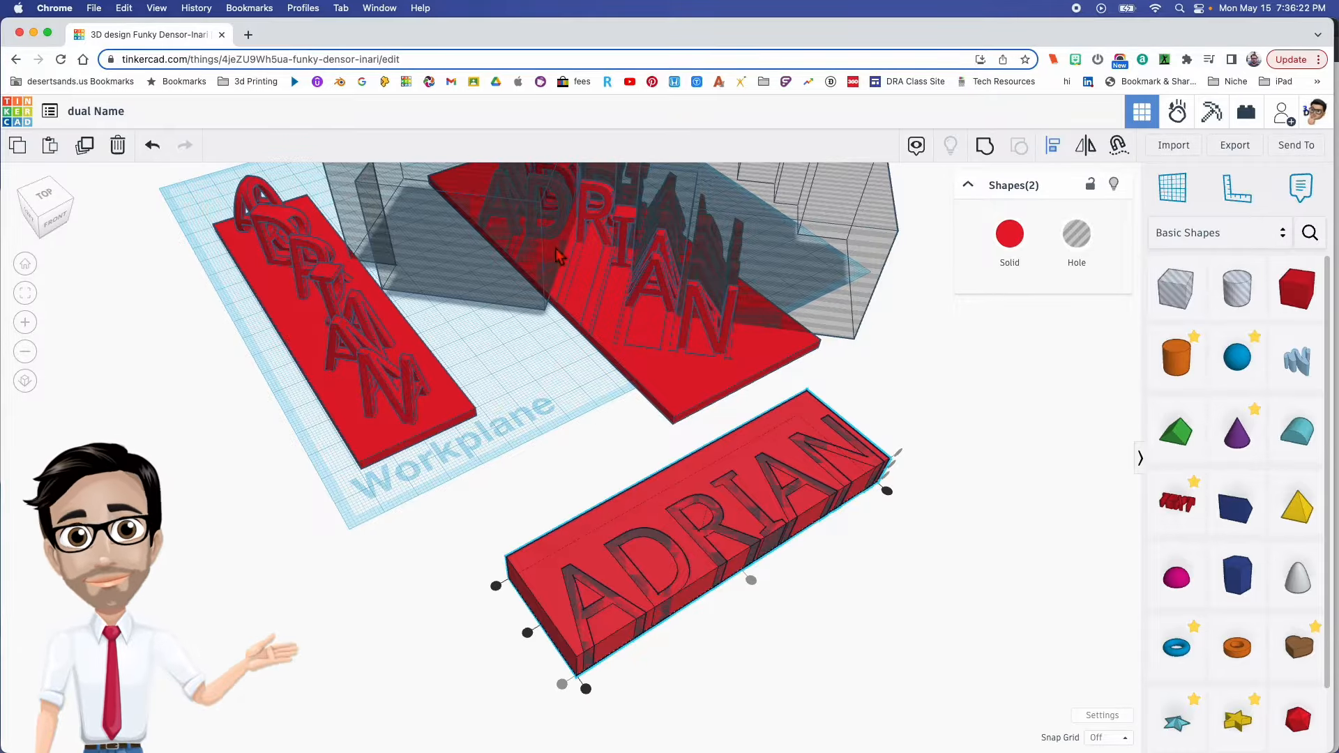
right_click_drag(621, 347, 508, 337)
scroll(537, 513, "up", 5)
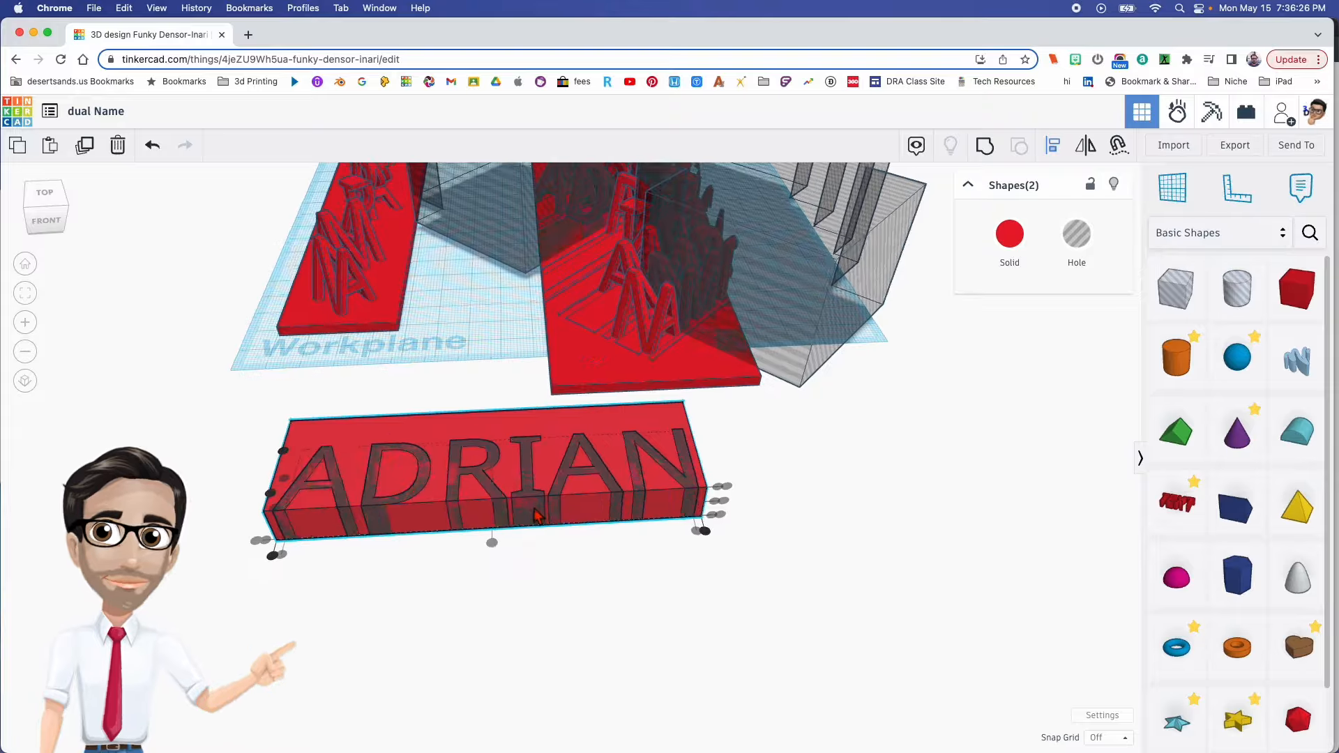
right_click_drag(537, 514, 431, 466)
scroll(427, 460, "up", 5)
scroll(427, 460, "up", 5)
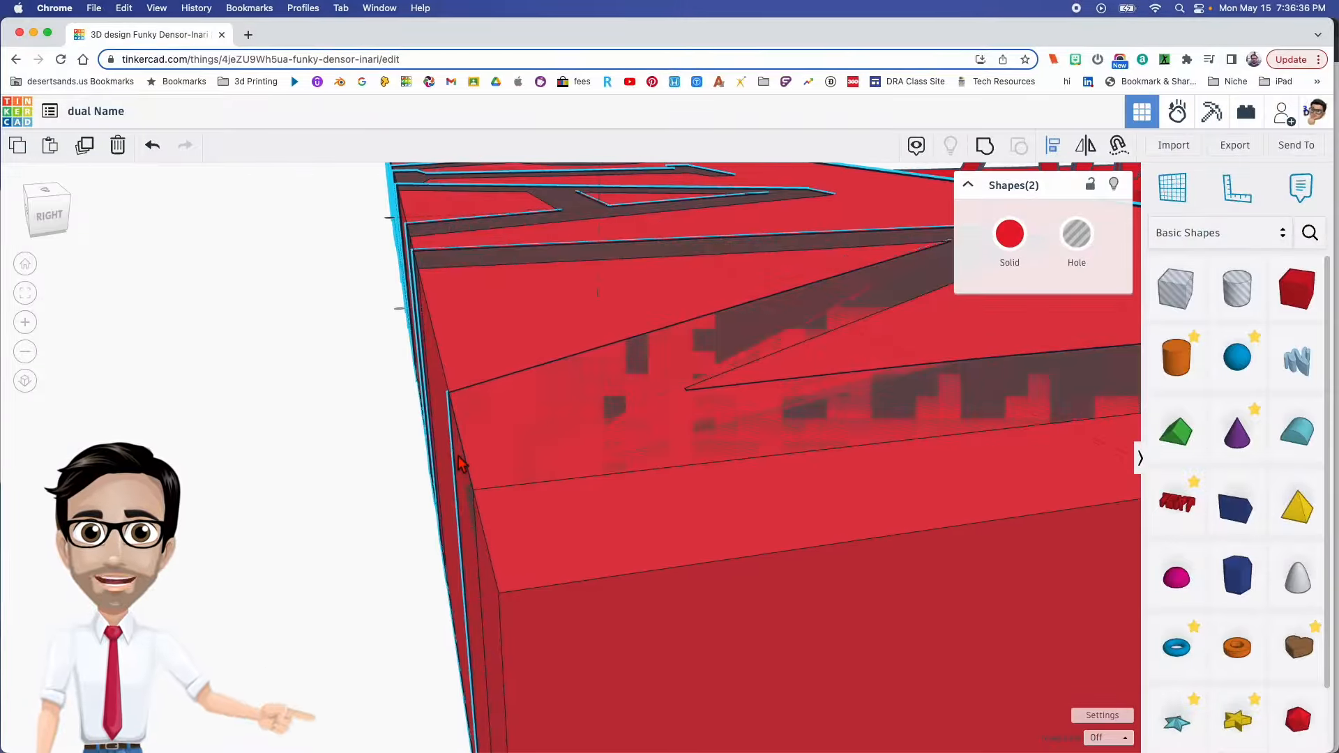
right_click_drag(521, 509, 684, 392)
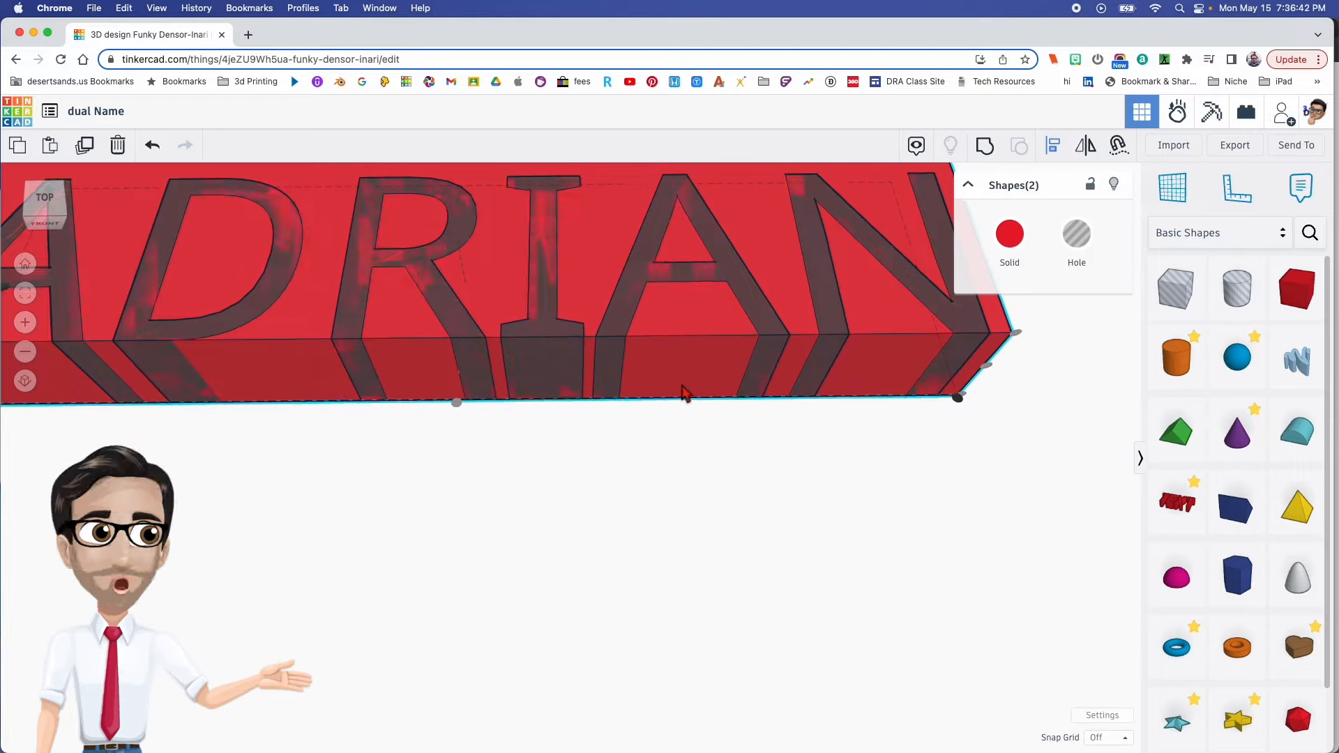
- Try grouping the box and text hole with the box front extending slightly past the letters, and undo the grouping
left_click(681, 367)
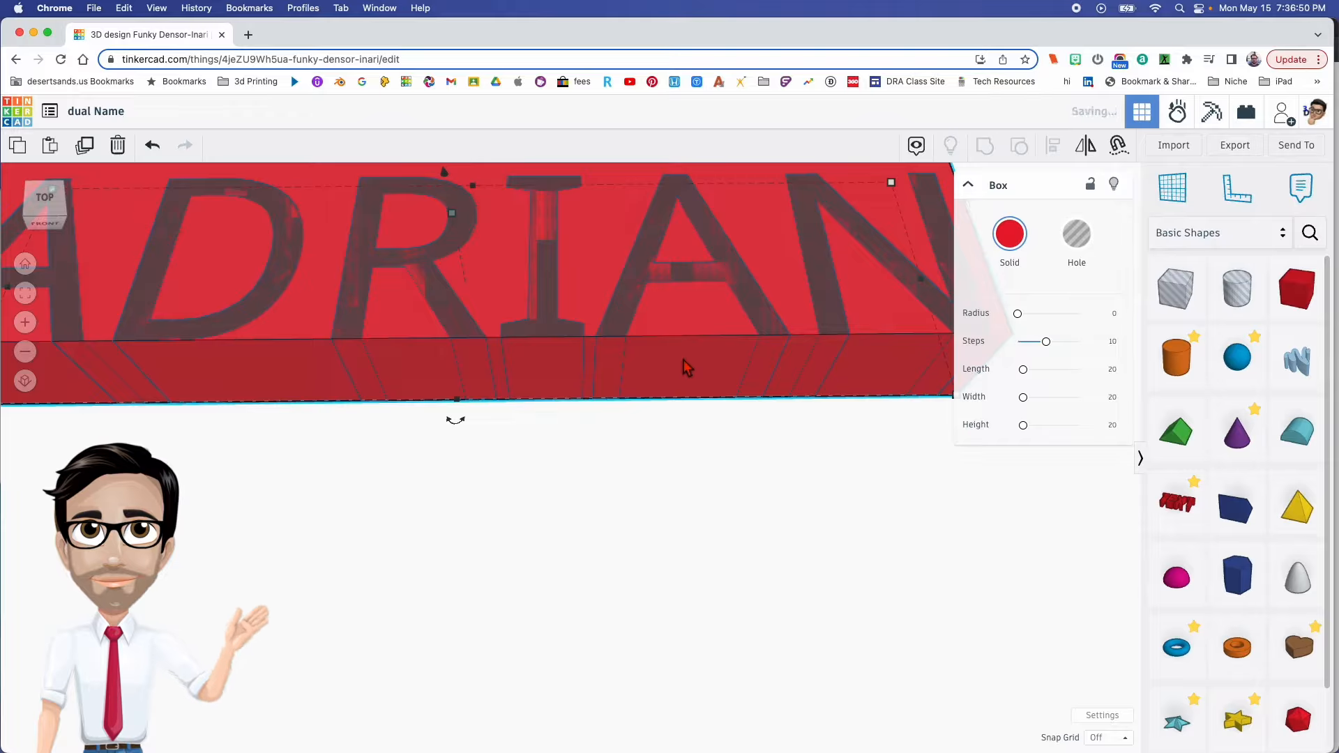
left_click_drag(669, 429, 671, 401)
right_click_drag(672, 393, 668, 453)
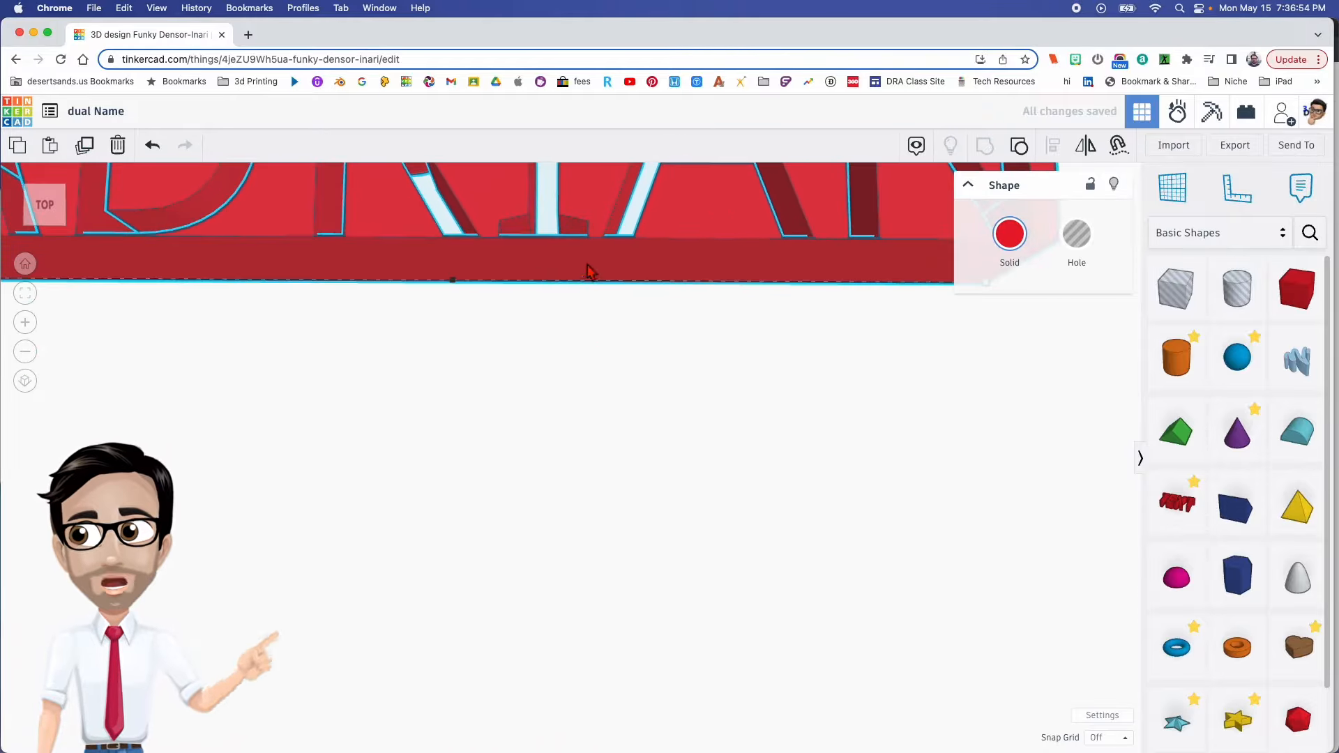
key("super+z")
- Bring the box front back flush with the text hole and group both to cut the letters through the front face
left_click(669, 278)
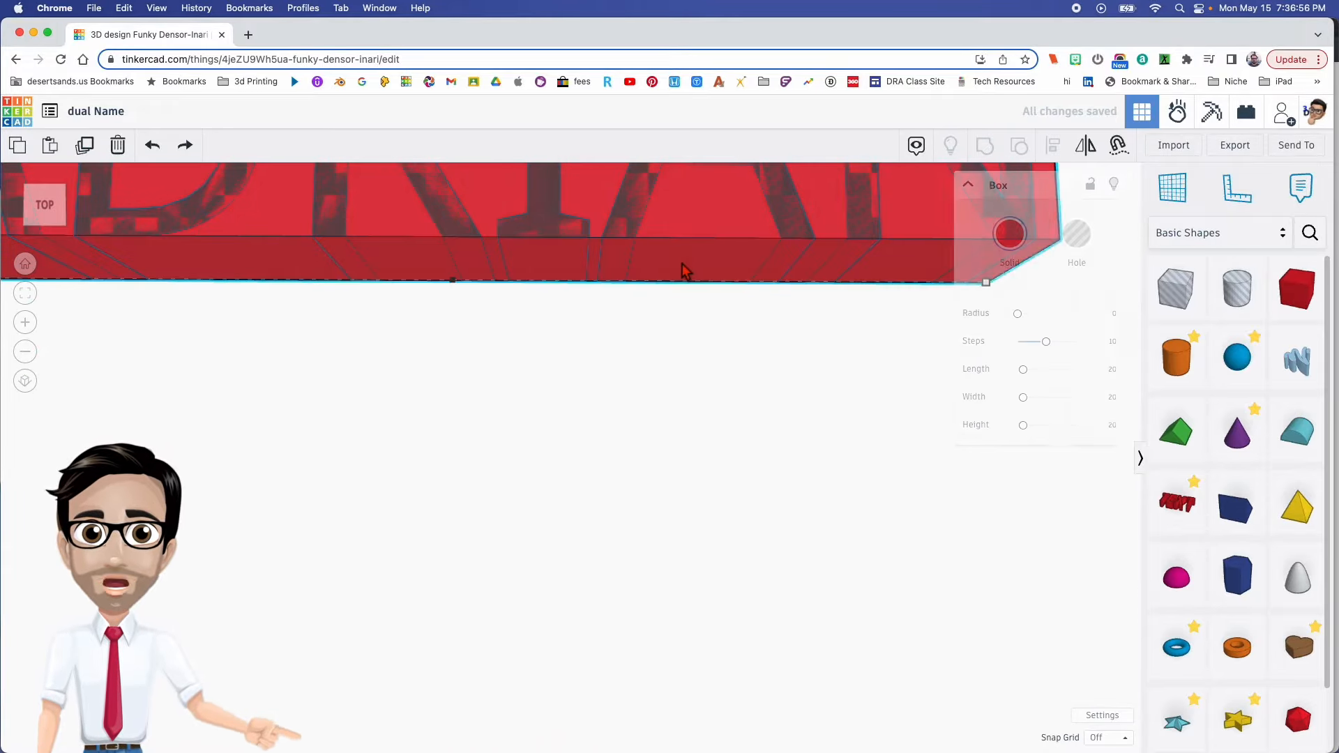
left_click_drag(568, 203, 567, 203)
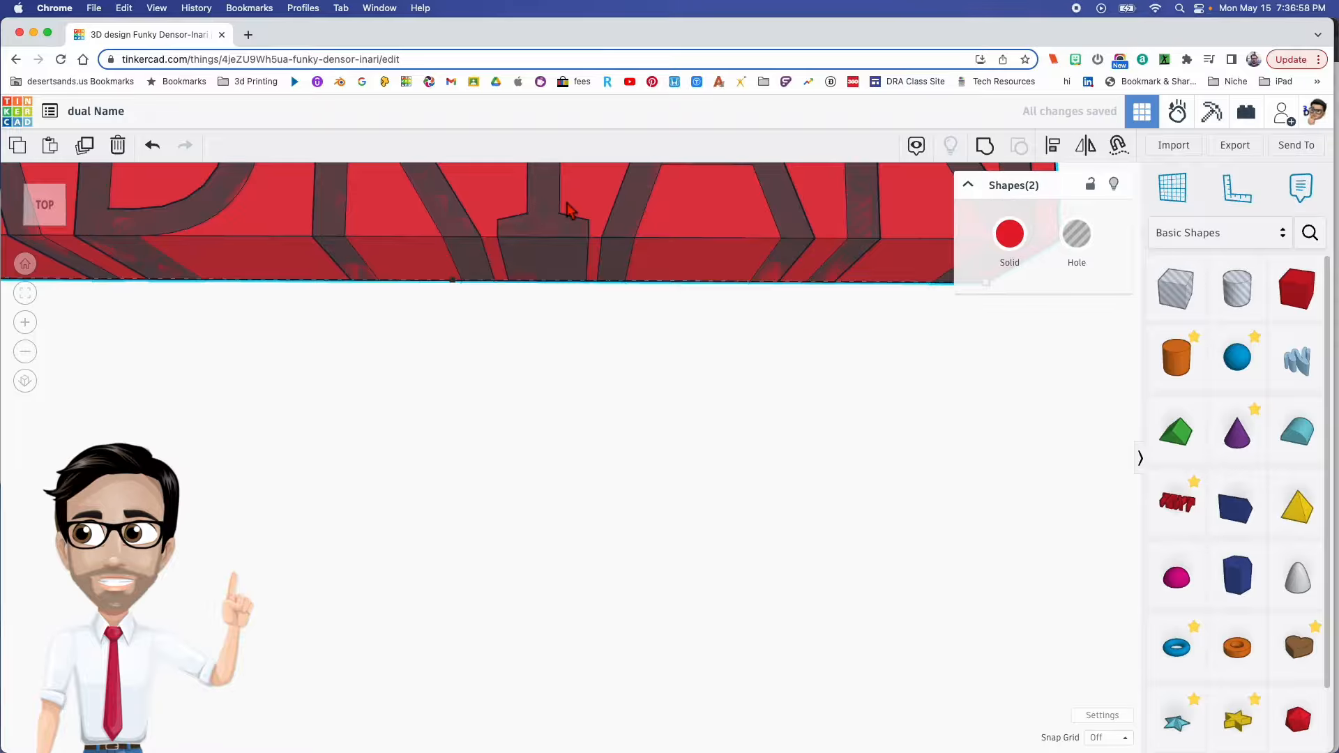
key("super+g")
right_click_drag(665, 291, 664, 320)
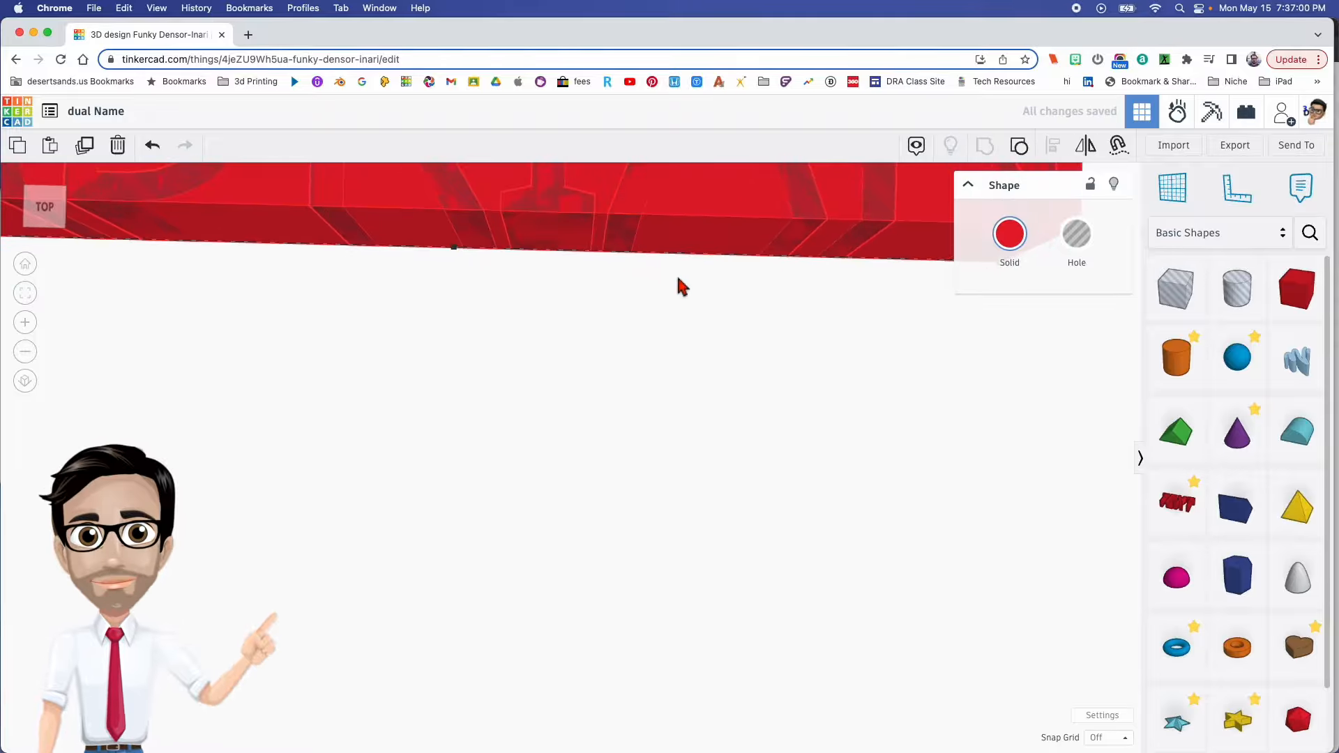
- Delete the grouped demonstration block in front of the workplane
scroll(677, 278, "down", 5)
scroll(677, 278, "down", 2)
middle_click_drag(678, 277, 588, 347)
right_click_drag(711, 352, 689, 433)
left_click(495, 533)
key("Delete")
- Group the crossed-name model with the combined hole shape to cut away all surplus letters beside the diagonal
right_click_drag(521, 443, 576, 516)
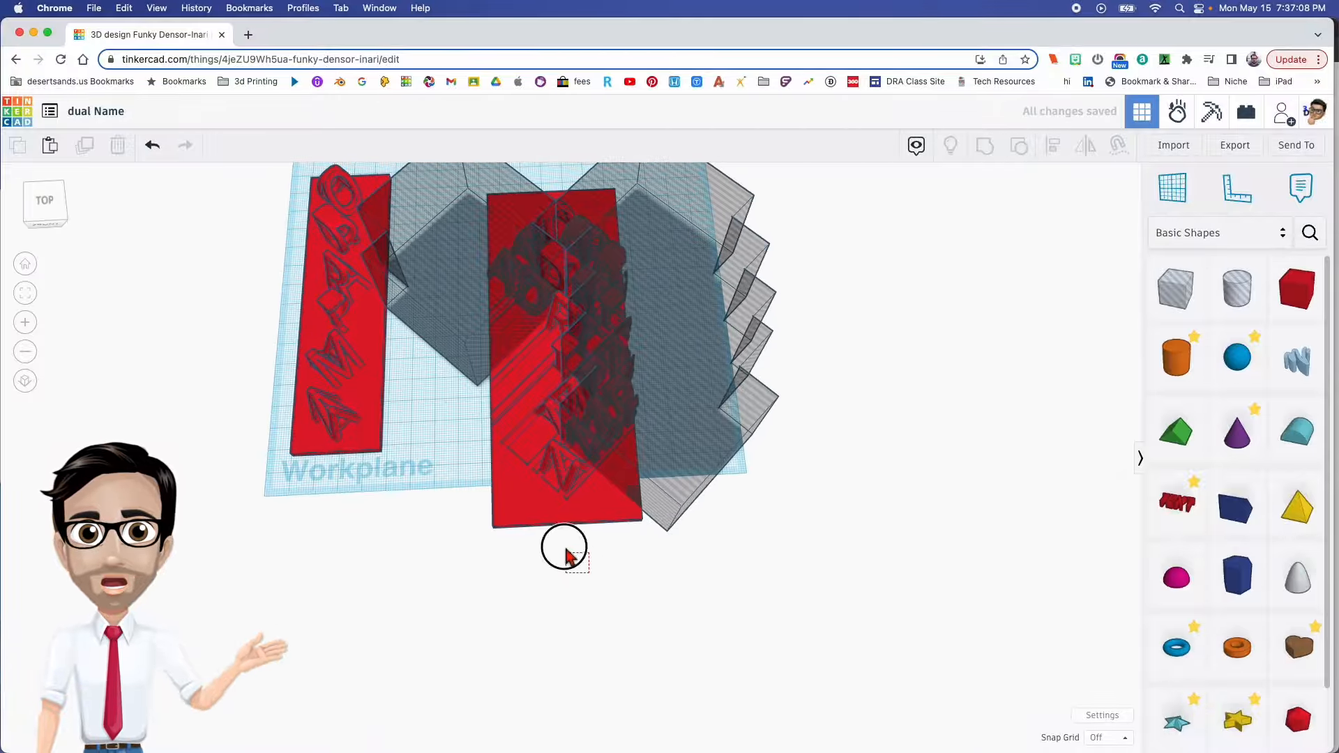
left_click(517, 217)
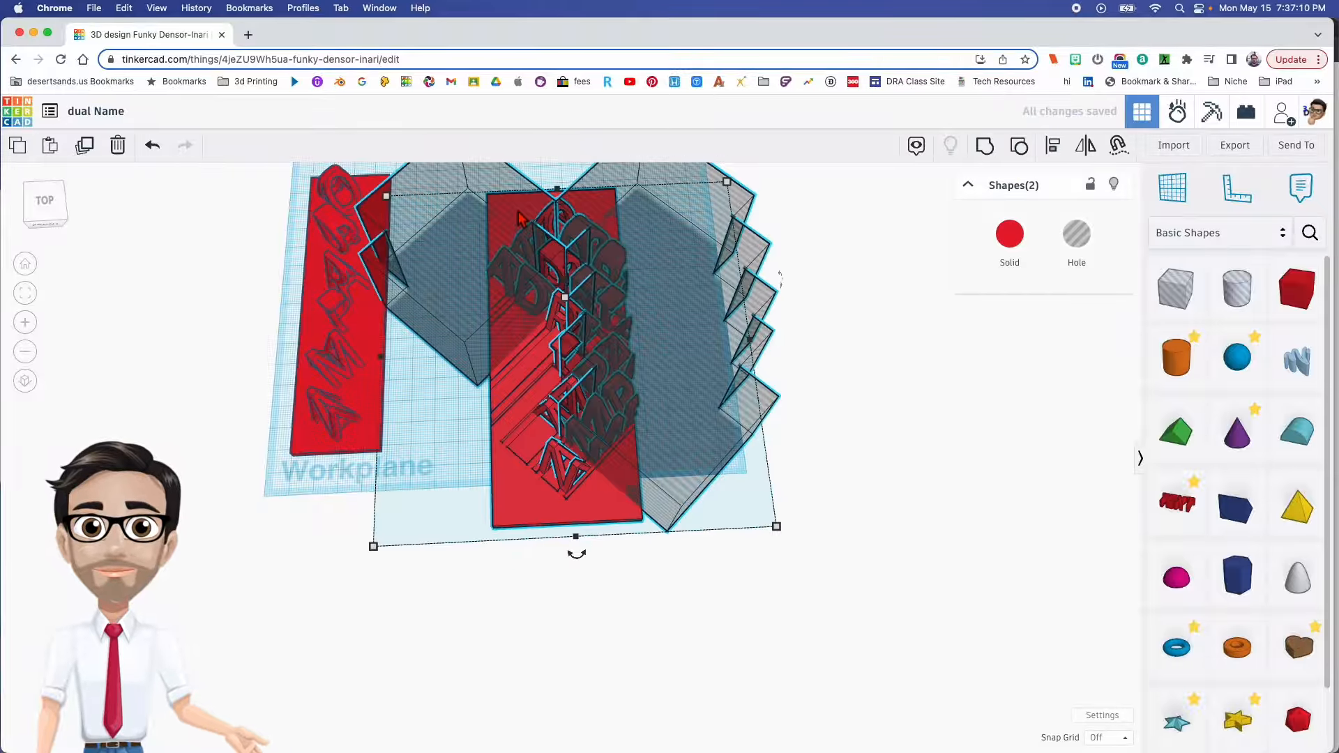
key("ctrl+g")
right_click_drag(555, 396, 553, 321)
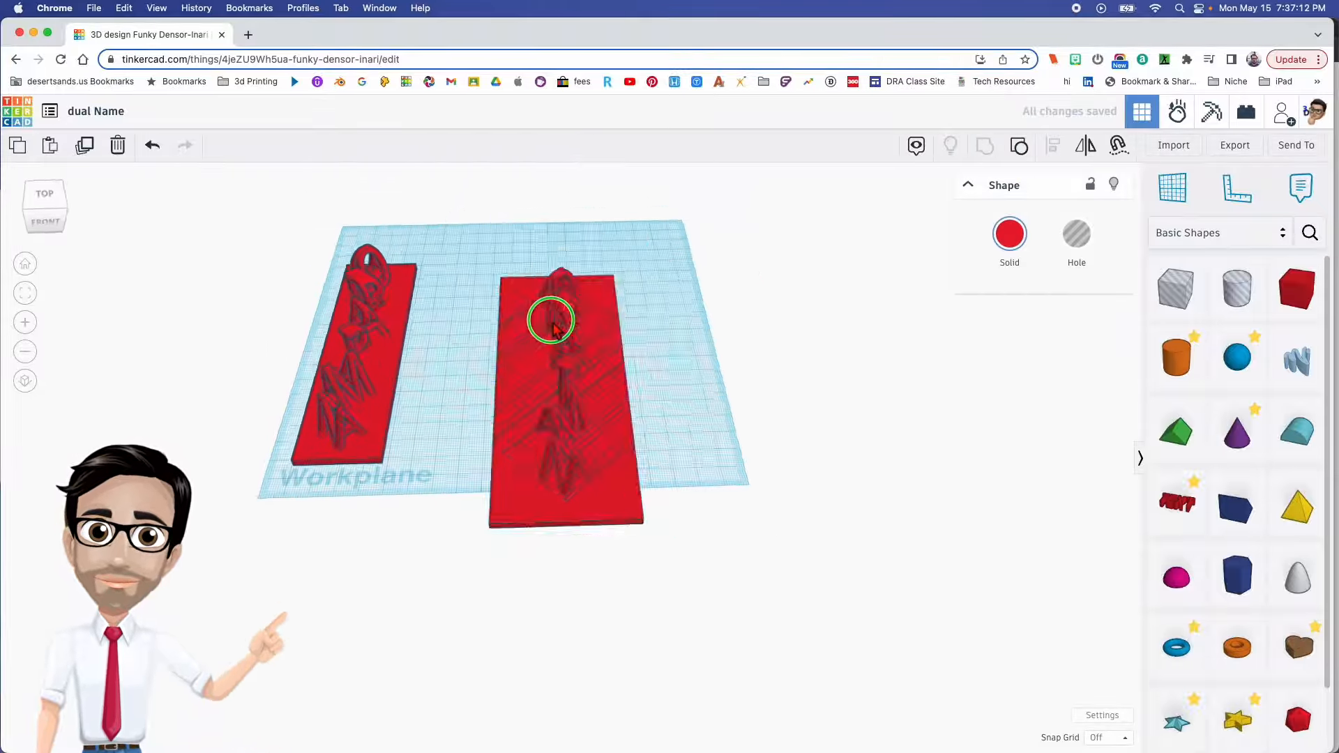
scroll(580, 426, "up", 3)
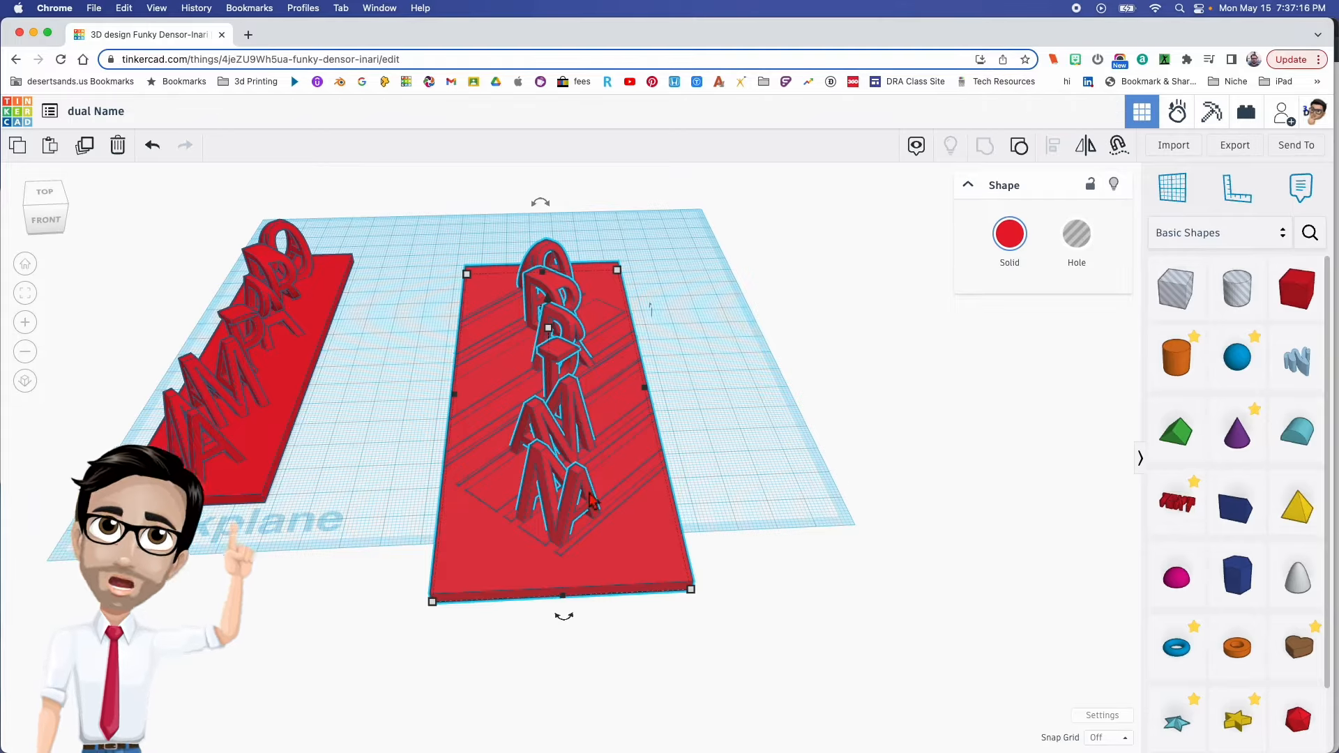
- Add a hole box over the crossed-name base's right long edge, stretched past the base's full length and lowered through its thickness
right_click_drag(696, 427, 816, 491)
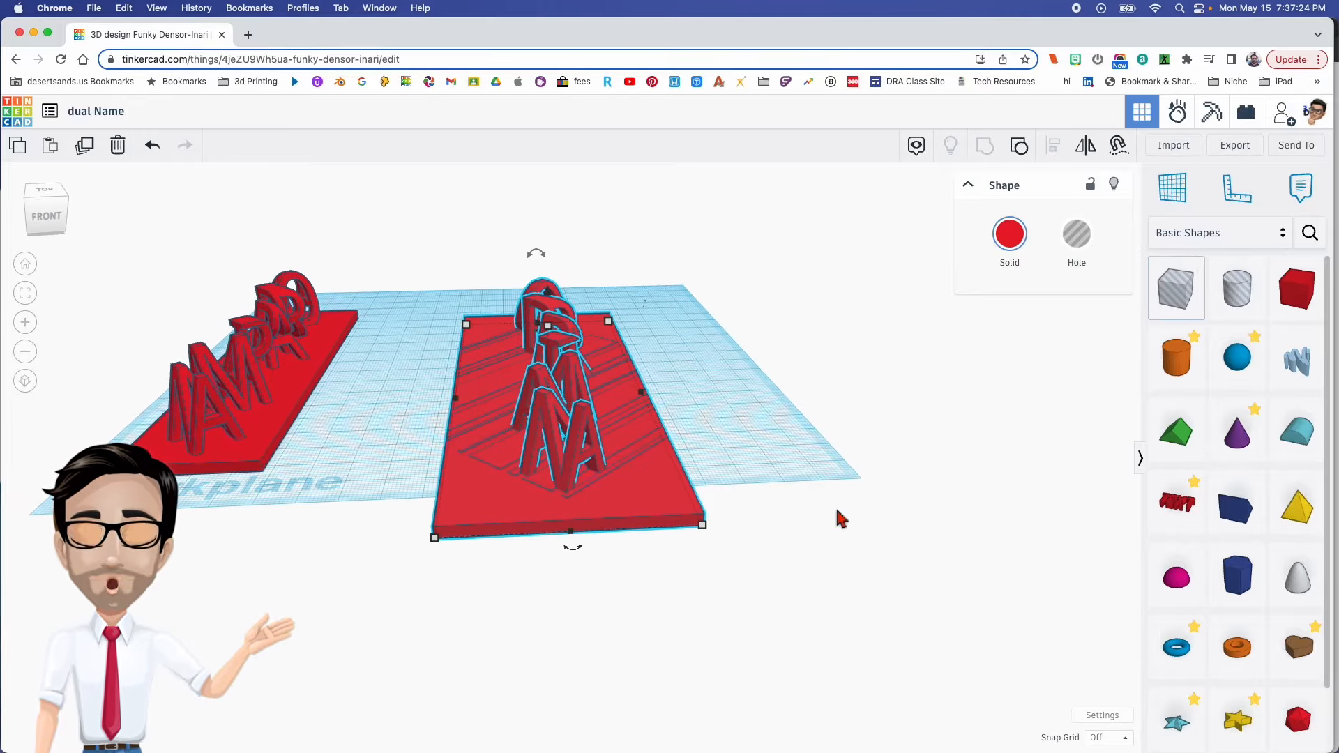
left_click_drag(1167, 304, 689, 326)
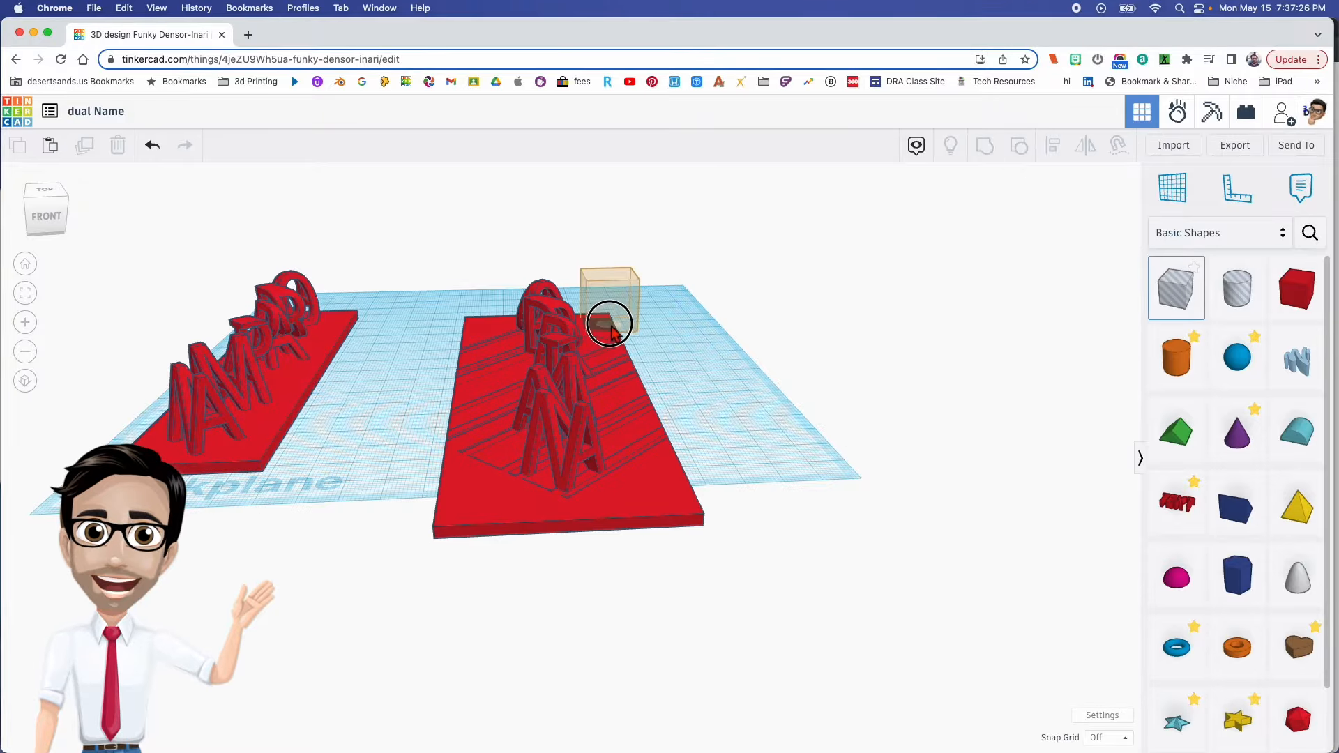
left_click_drag(609, 322, 784, 551)
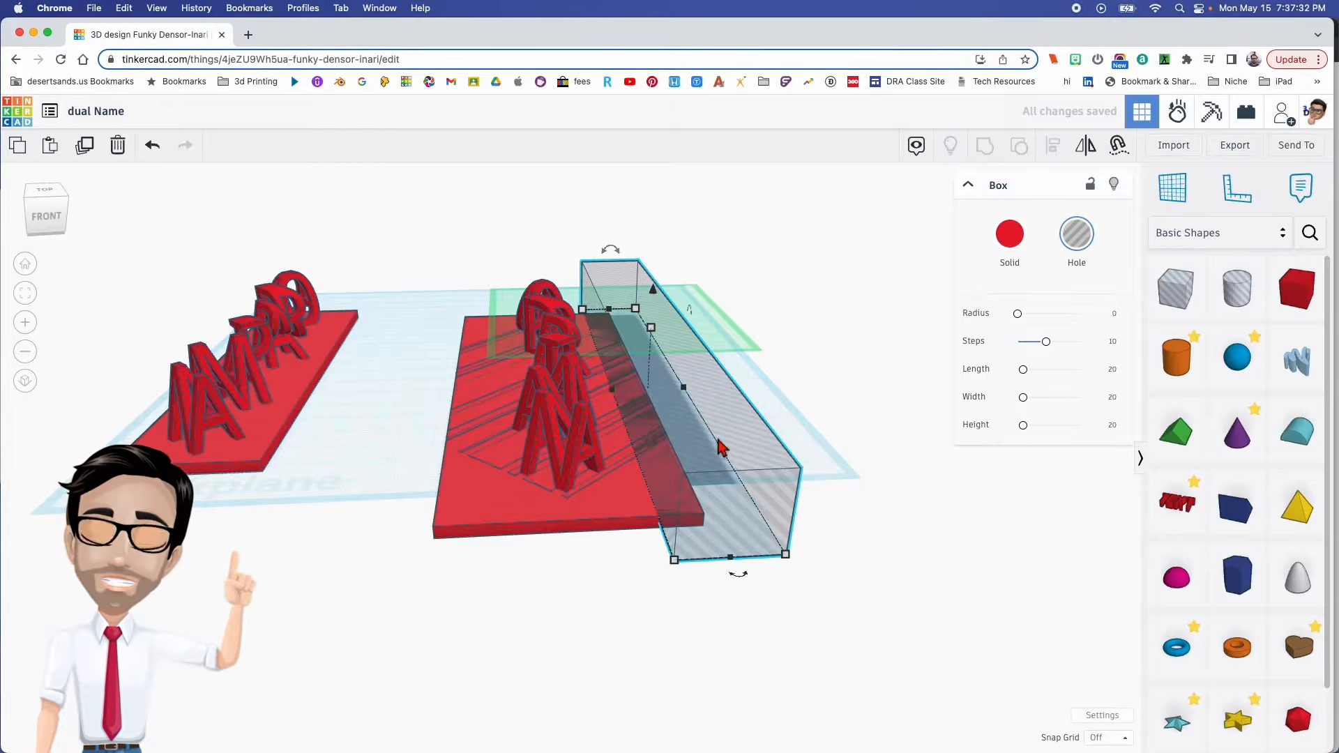
left_click(863, 434)
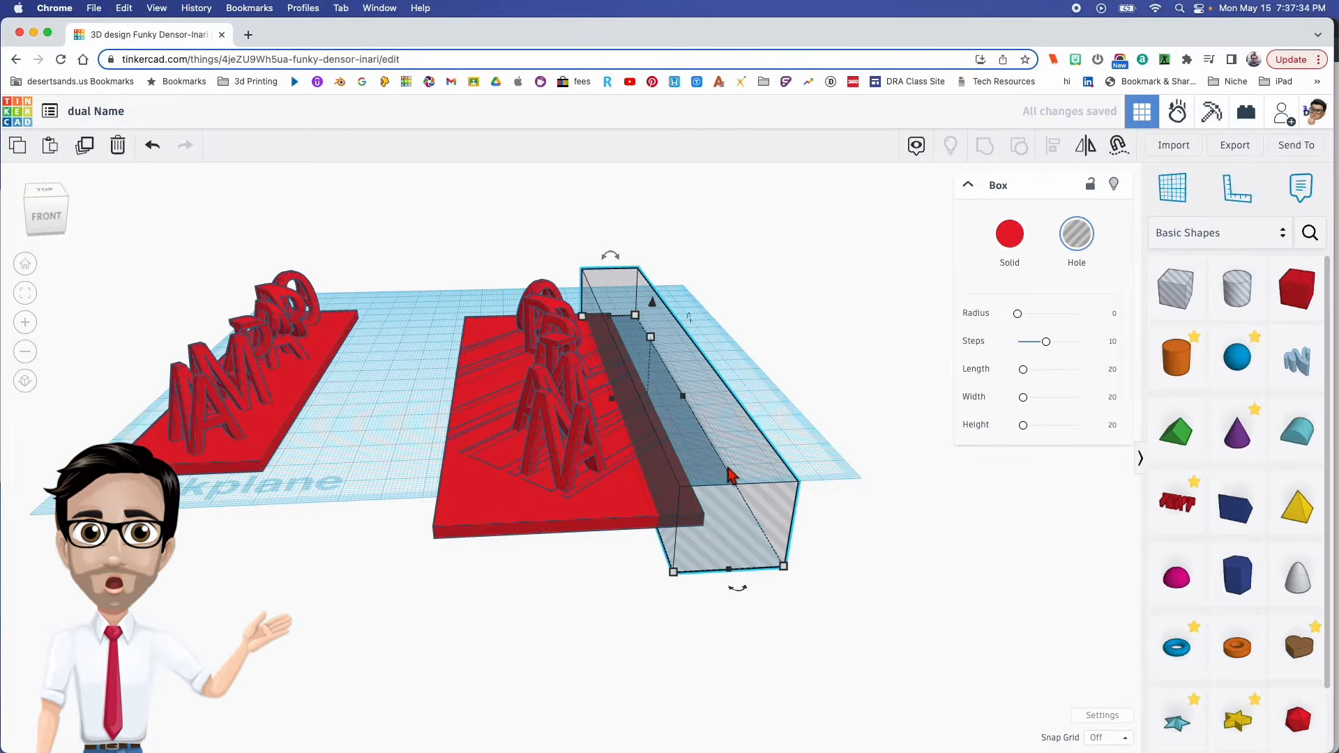
- Duplicate the long hole box and place the copy over the base's opposite long edge
right_click_drag(729, 469, 730, 462)
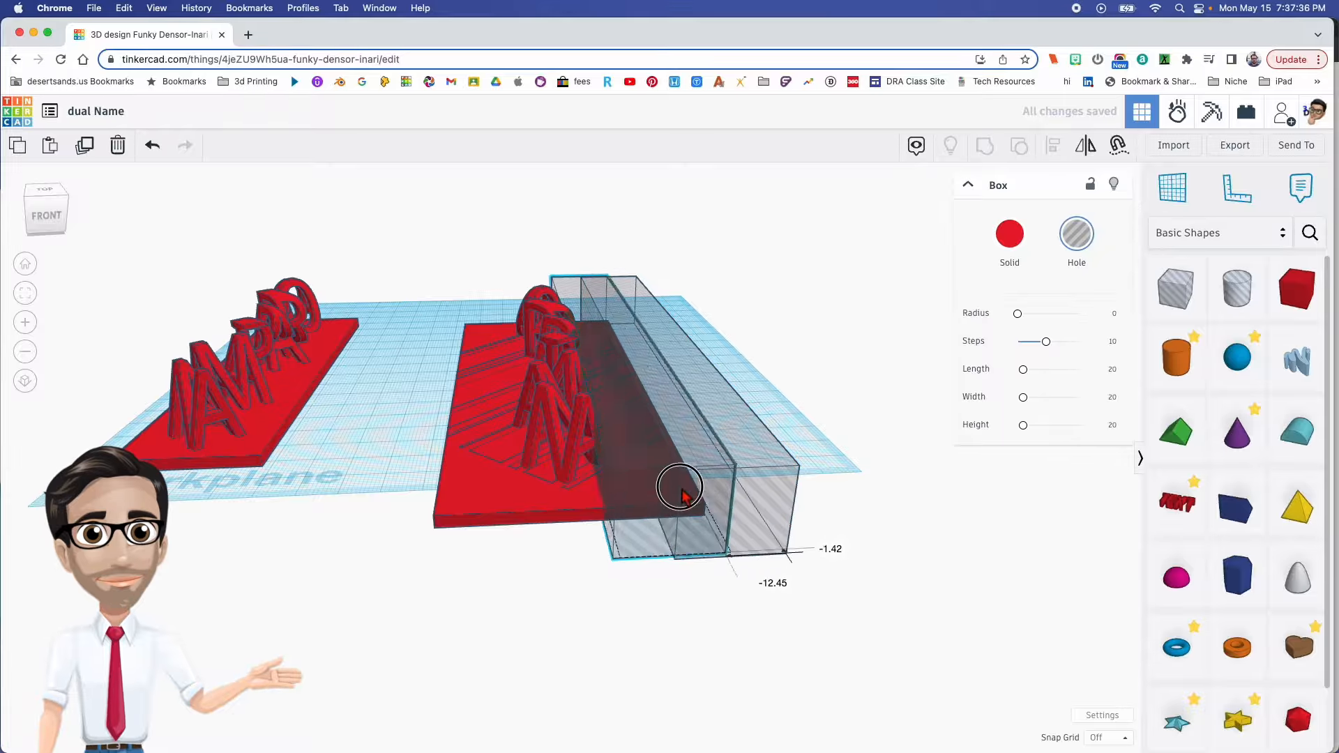
left_click_drag(711, 494, 490, 516)
right_click_drag(466, 494, 525, 497)
right_click_drag(150, 438, 551, 509)
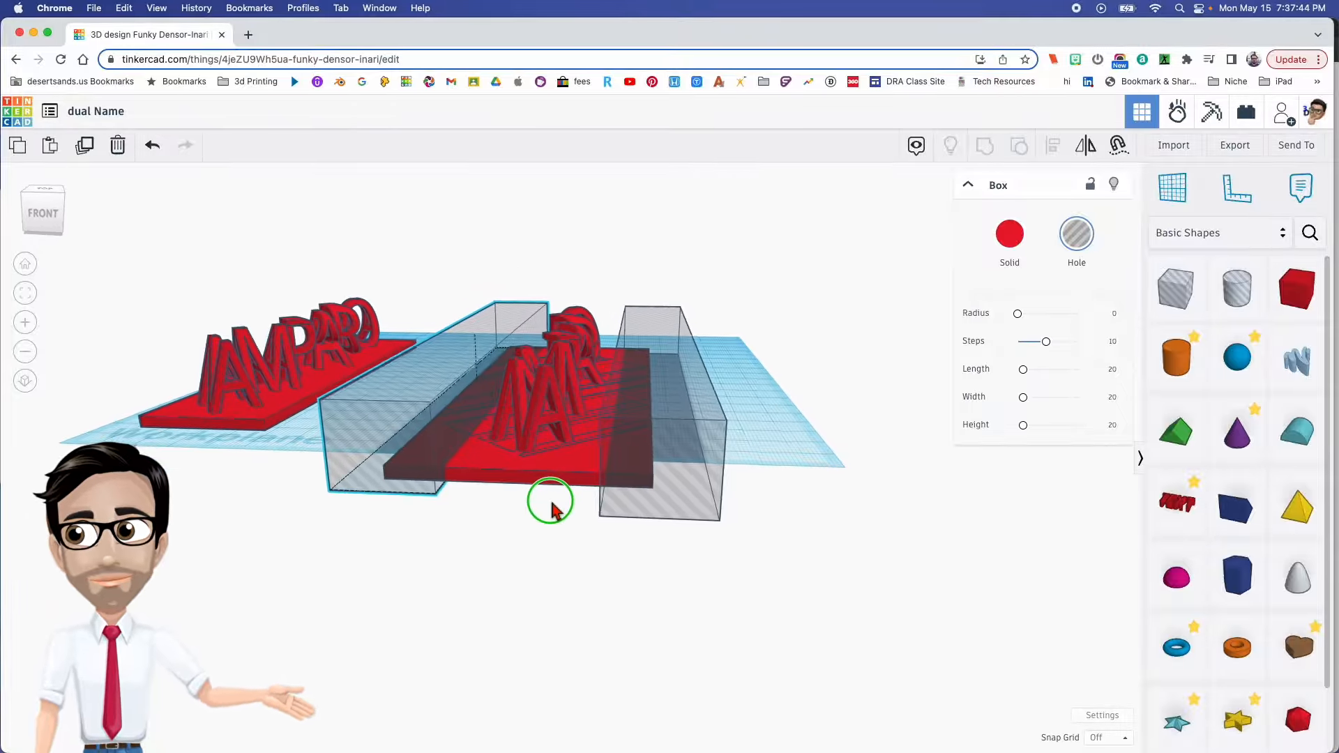